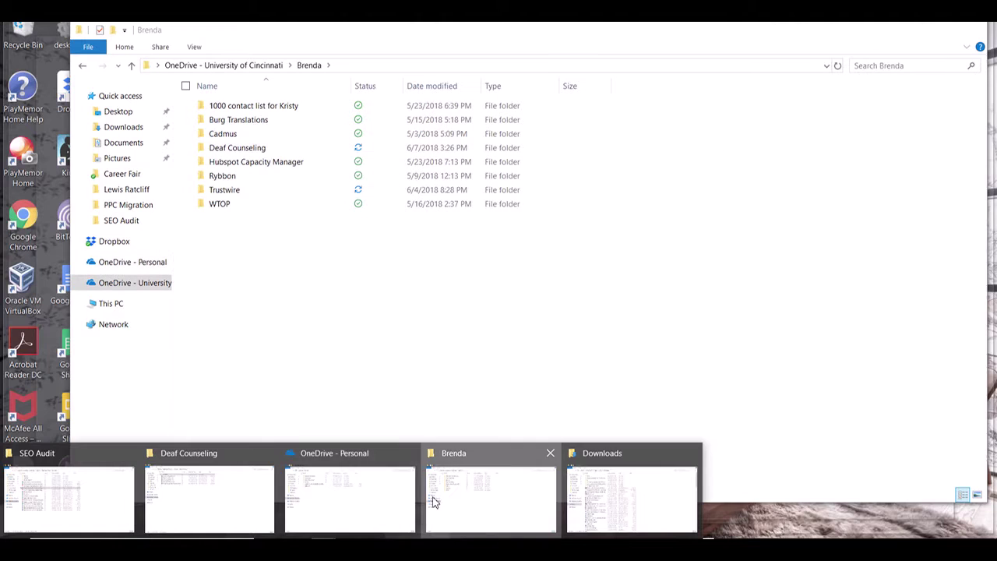
- Bring the client folder window forward and go up to the OneDrive - University of Cincinnati folder
click(433, 502)
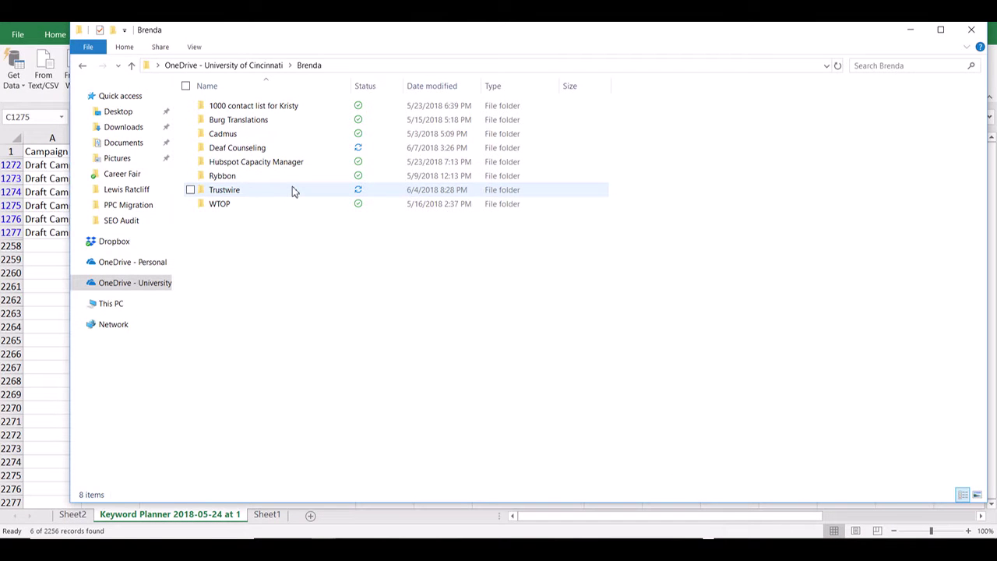
mouse_move(292, 190)
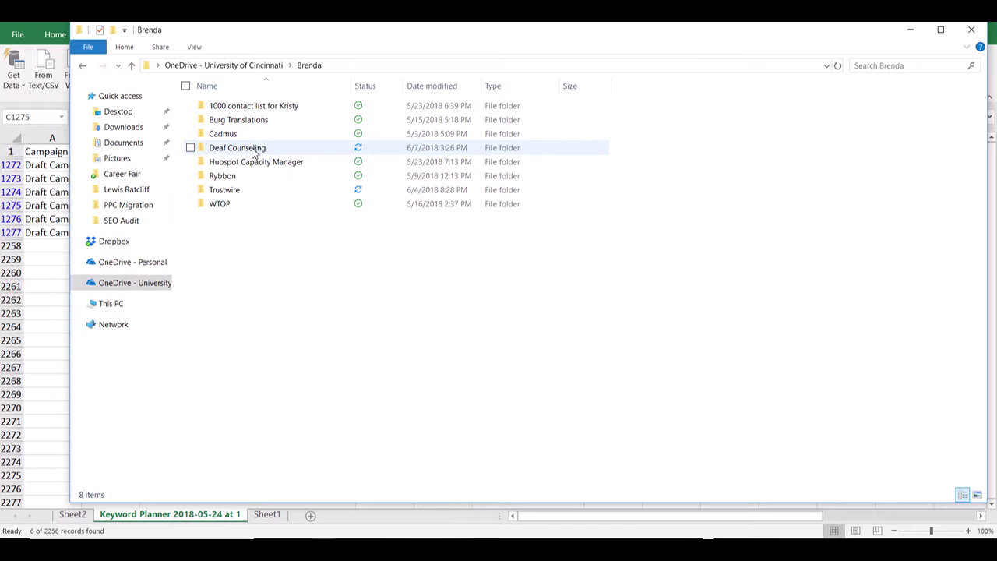
click(245, 67)
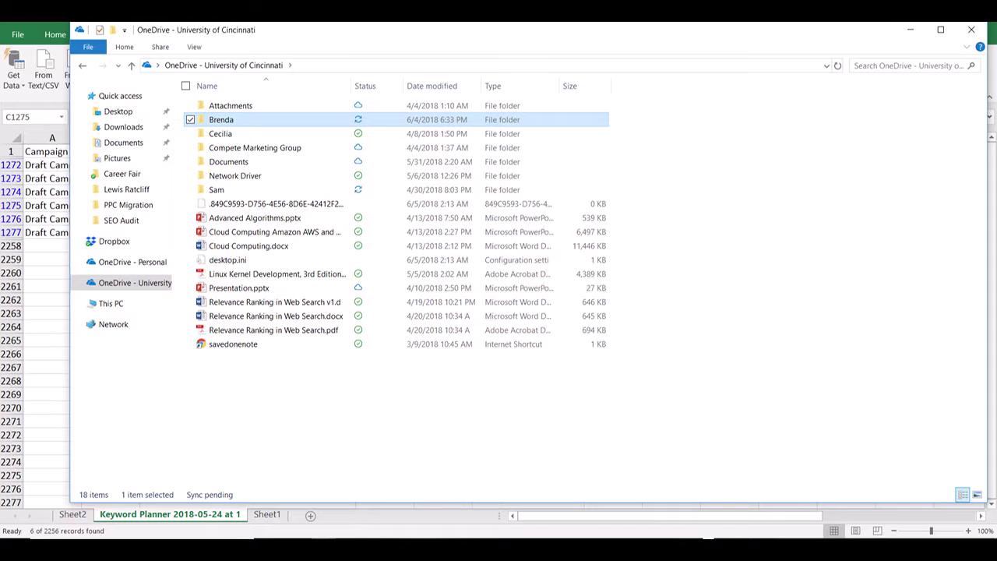
click(322, 547)
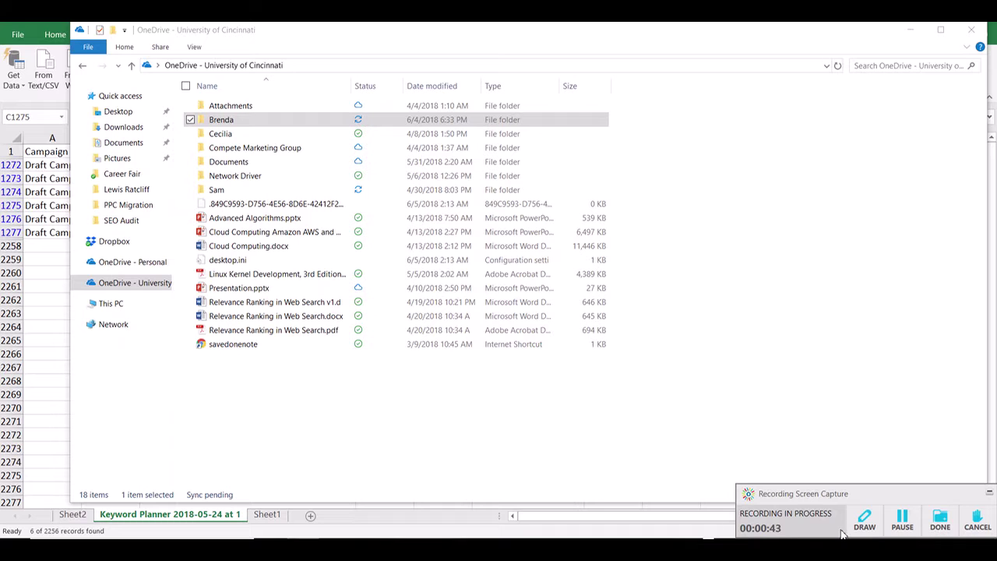
click(902, 520)
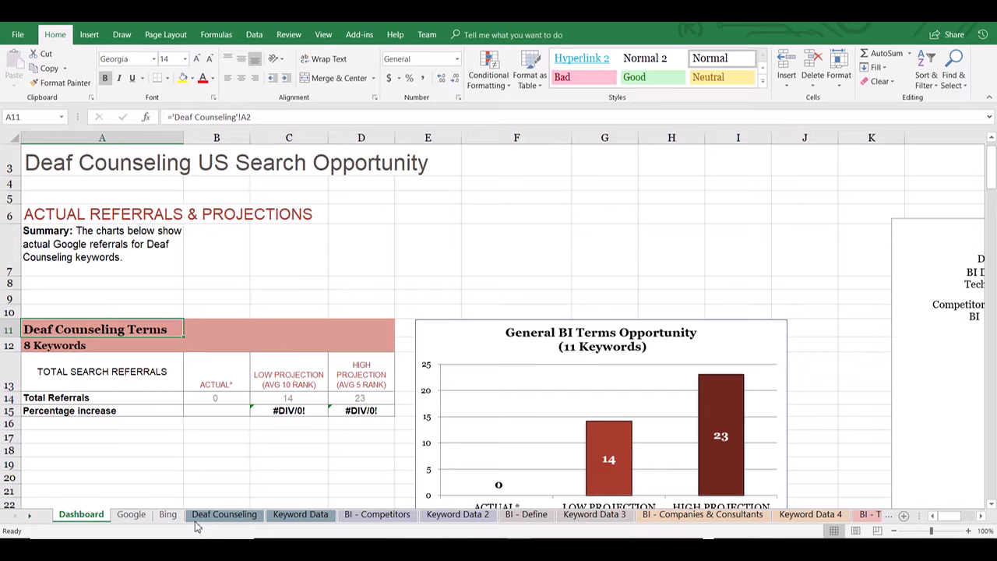
- Look over the search terms on the Deaf Counseling sheet, then return to the Dashboard's terms block
click(222, 518)
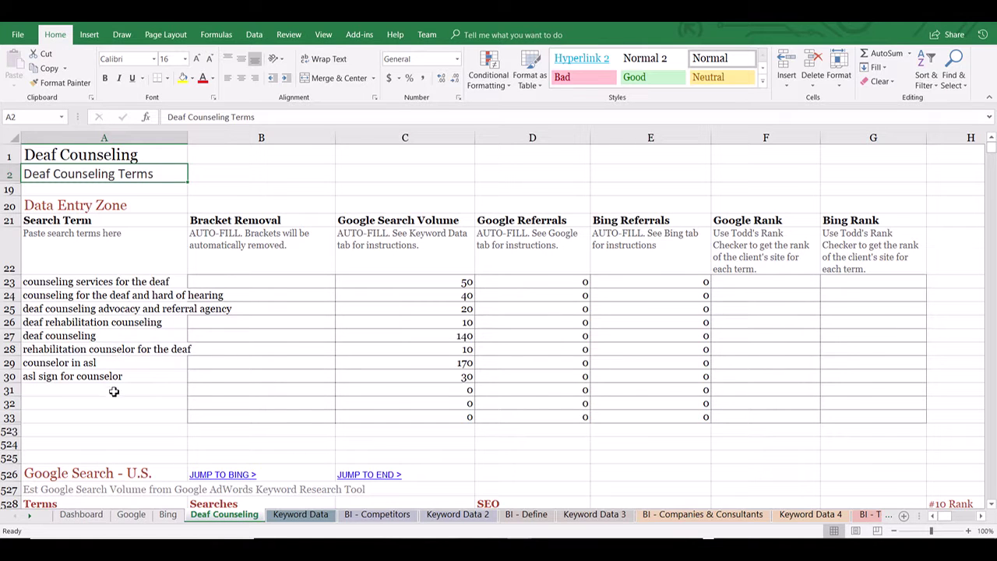
click(81, 515)
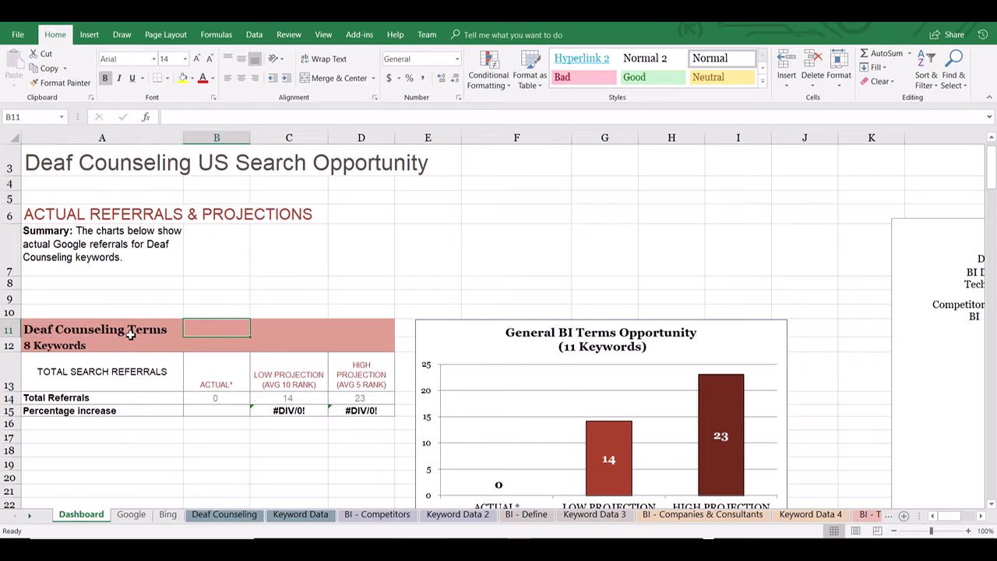
key(Down)
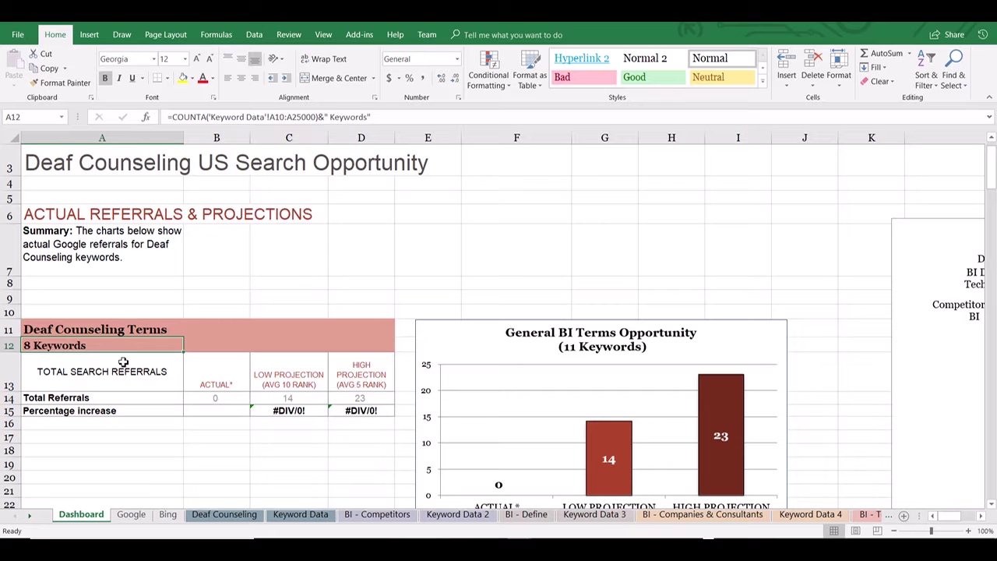
- Inspect the formula behind the Deaf Counseling Terms heading in Dashboard cell A11, leaving it as it is
click(101, 330)
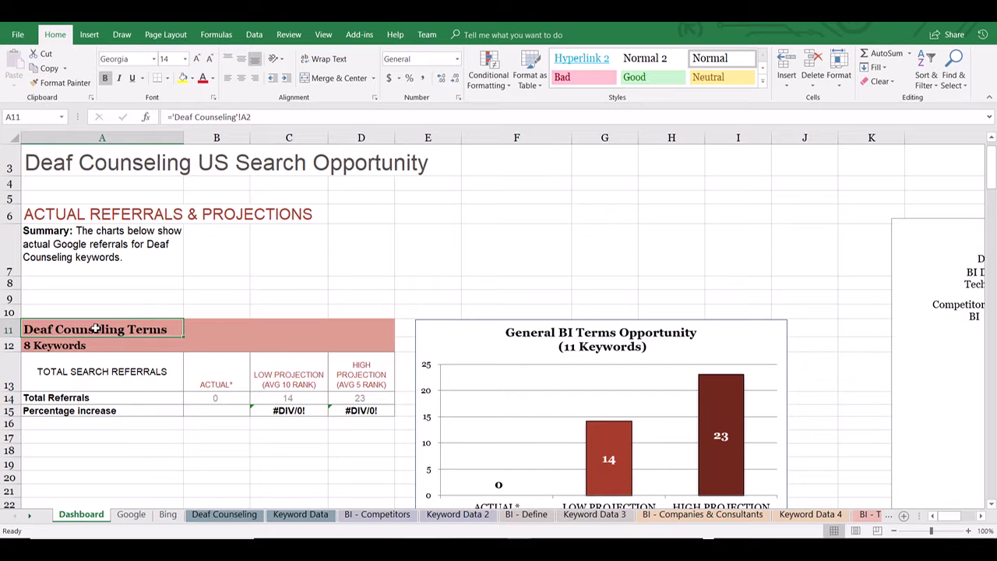
click(268, 117)
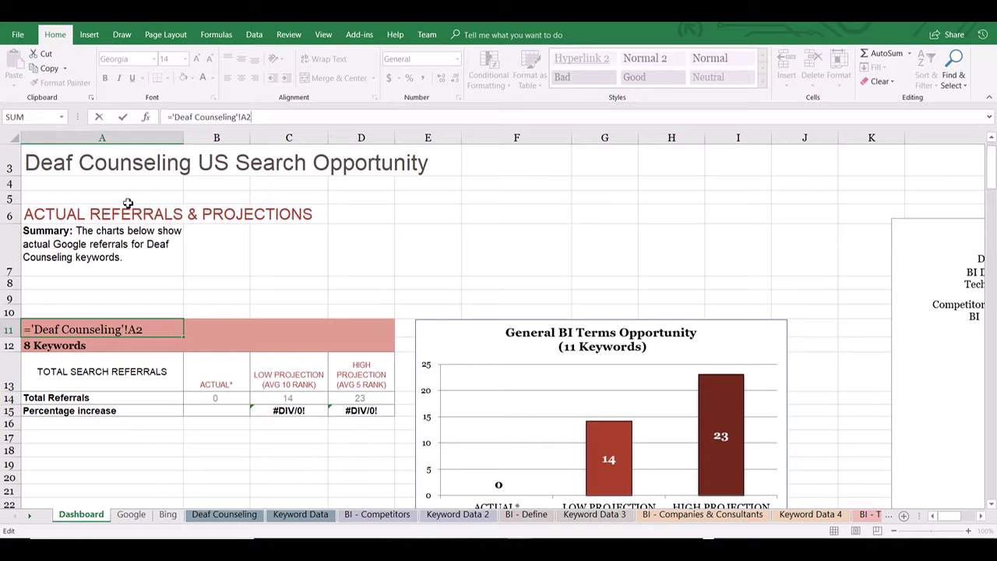
scroll(125, 201, up, 1)
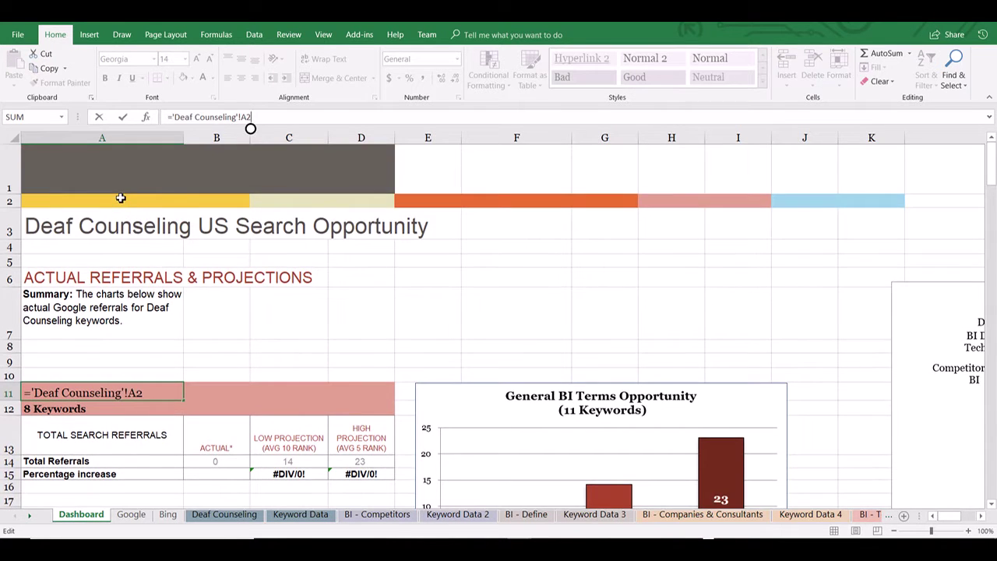
scroll(121, 198, down, 1)
scroll(121, 198, up, 1)
key(Return)
- Compare the Dashboard's A11 heading with its source cell A2 on the Deaf Counseling sheet and return to the Dashboard
click(224, 517)
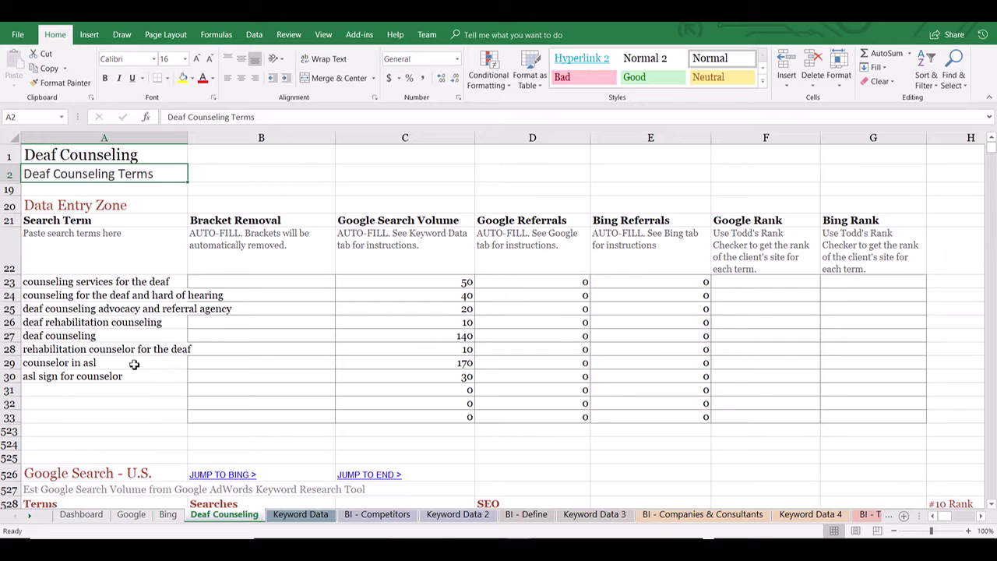
click(78, 517)
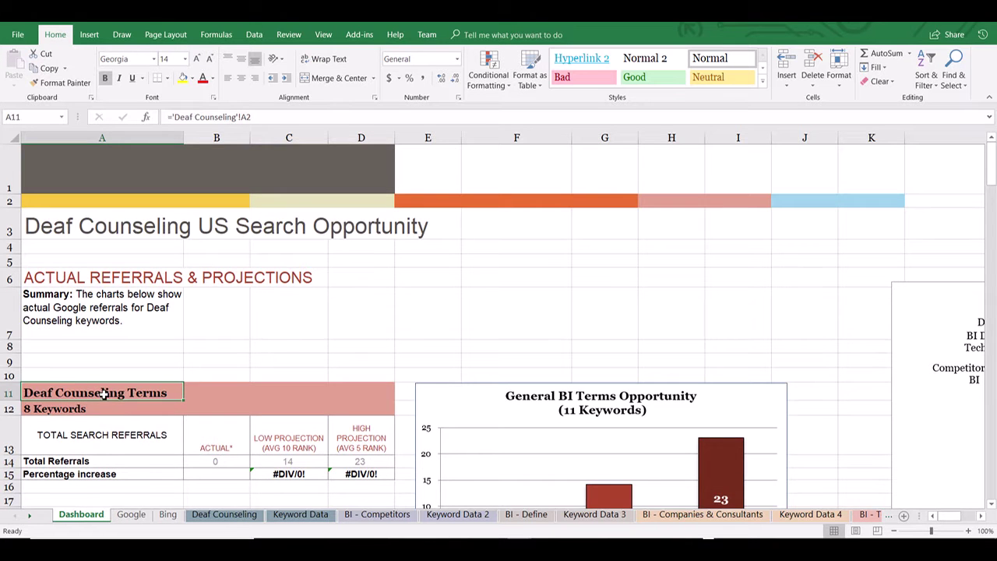
click(245, 525)
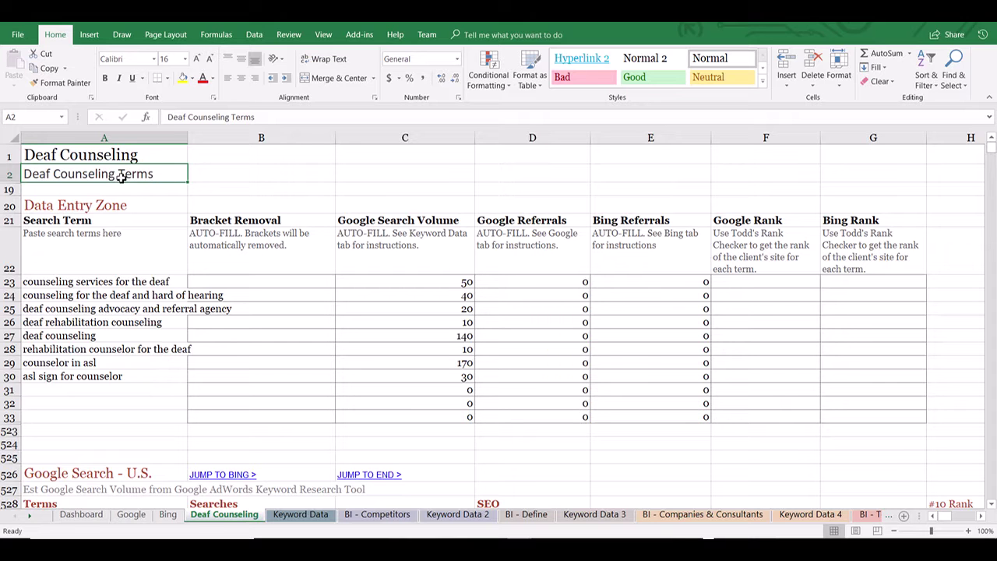
click(78, 515)
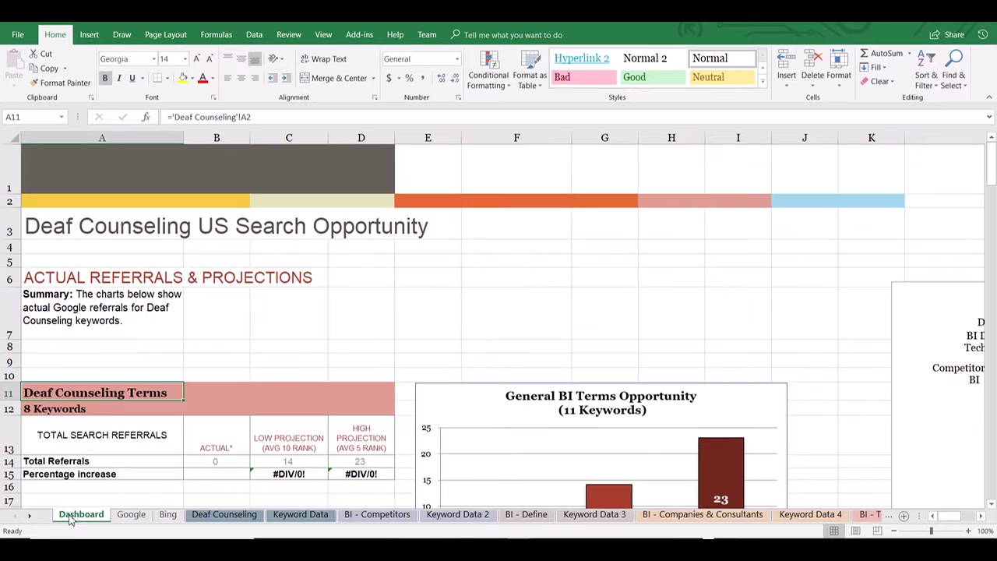
- Examine the COUNTA formula and its " Keywords" text suffix in Dashboard cell A12, leaving the formula as it is
scroll(75, 413, down, 1)
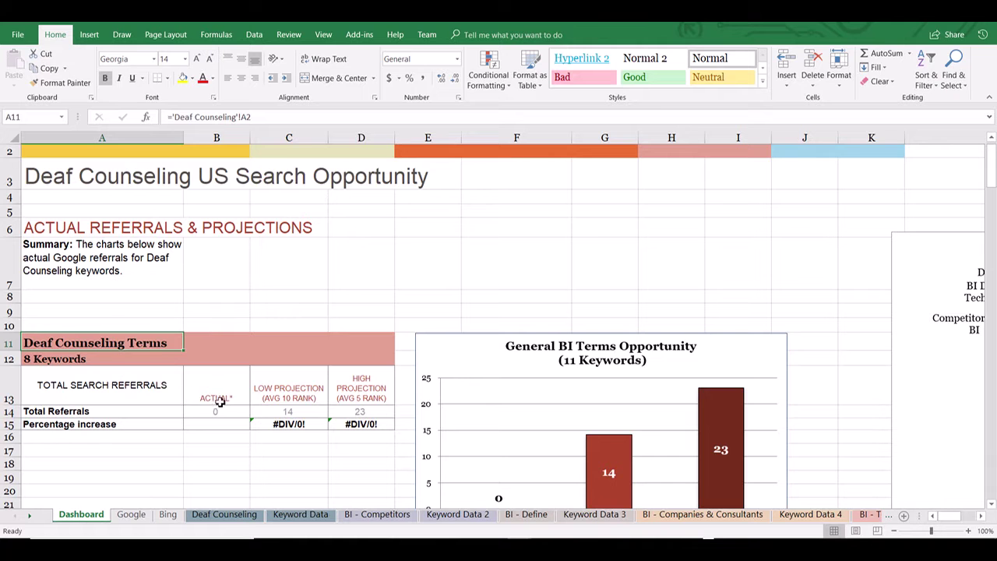
click(93, 360)
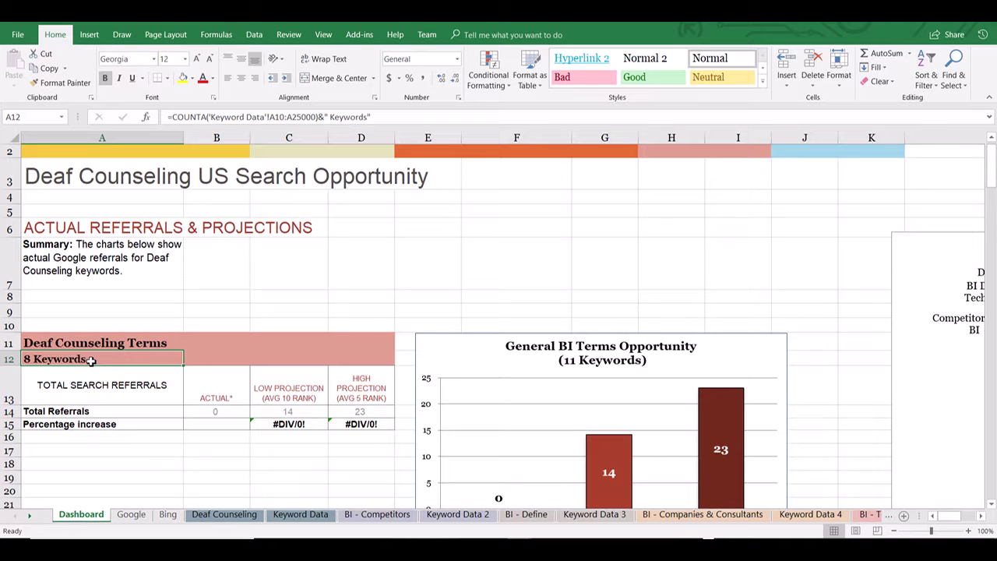
double_click(91, 360)
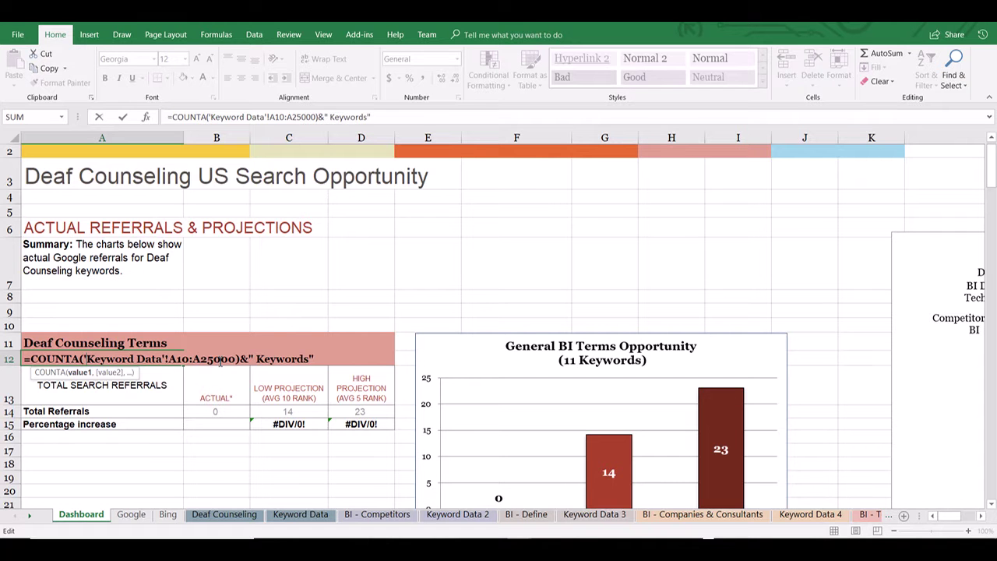
double_click(289, 359)
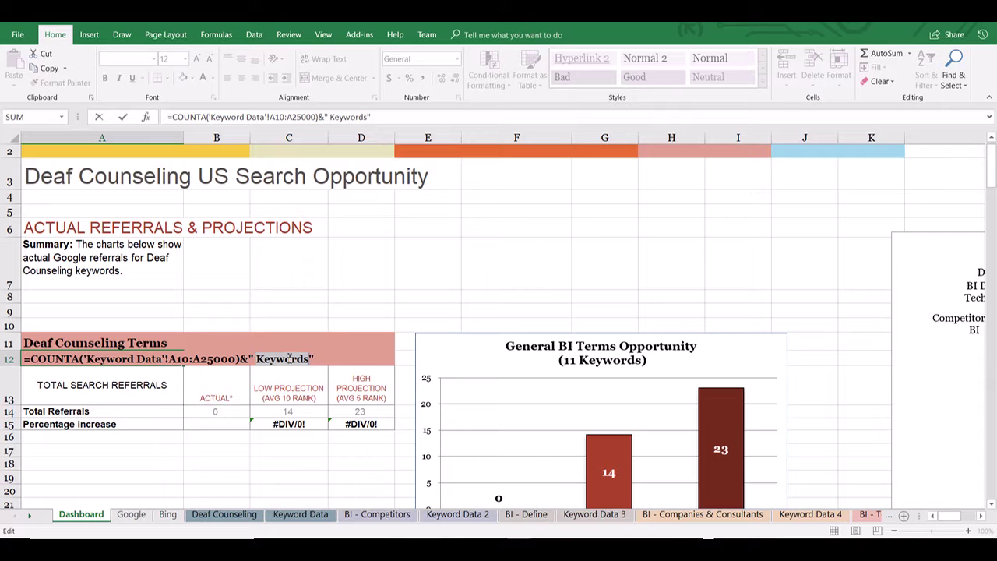
click(136, 384)
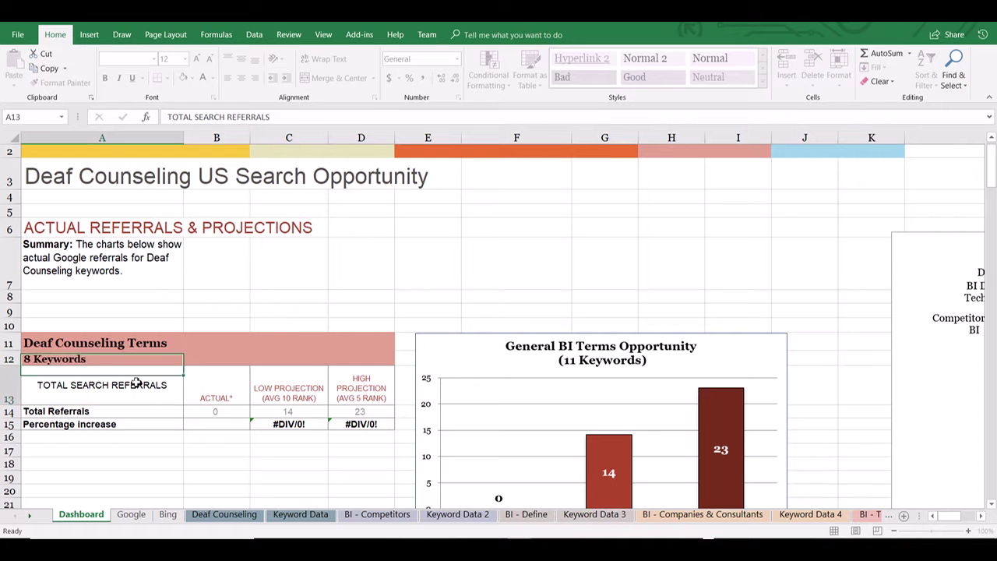
click(125, 361)
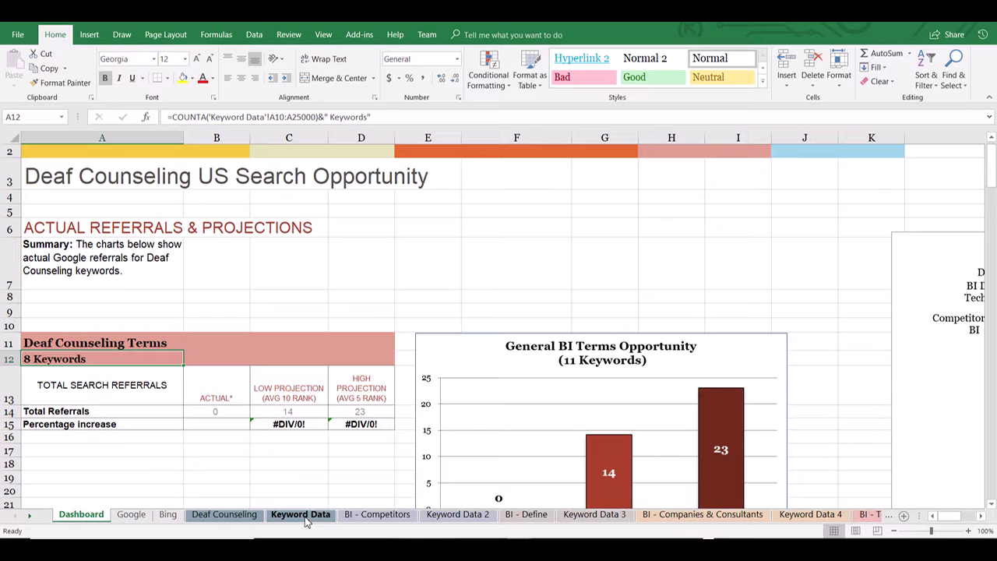
double_click(101, 361)
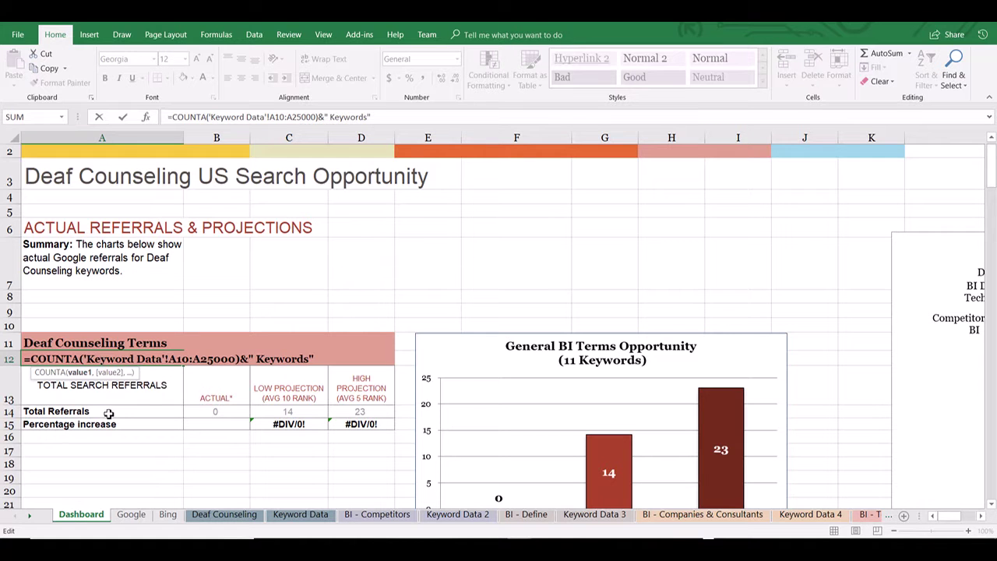
key(Return)
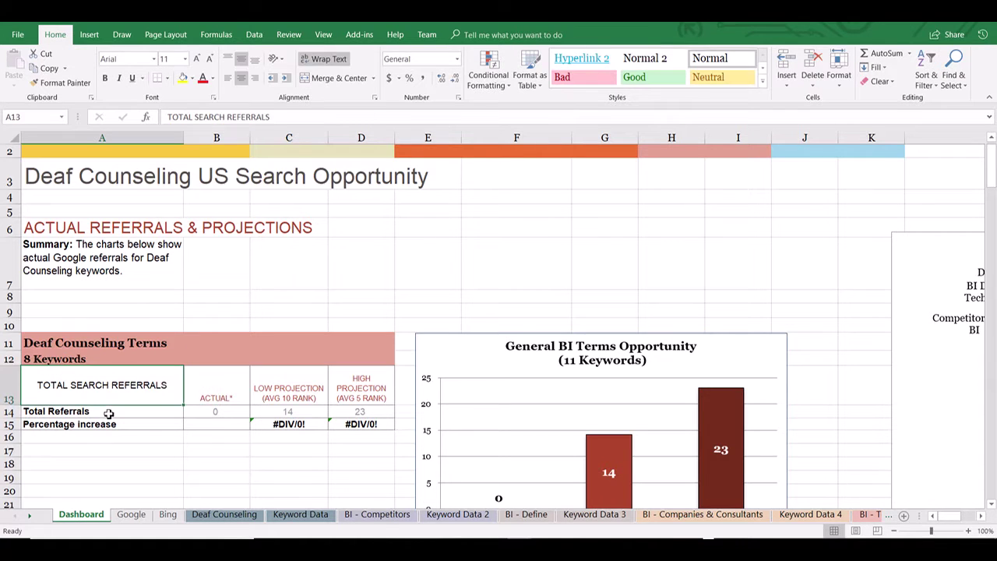
- Go through the keyword list from row 10 on the Keyword Data sheet and return to the Dashboard's keyword count cell
click(300, 516)
click(219, 302)
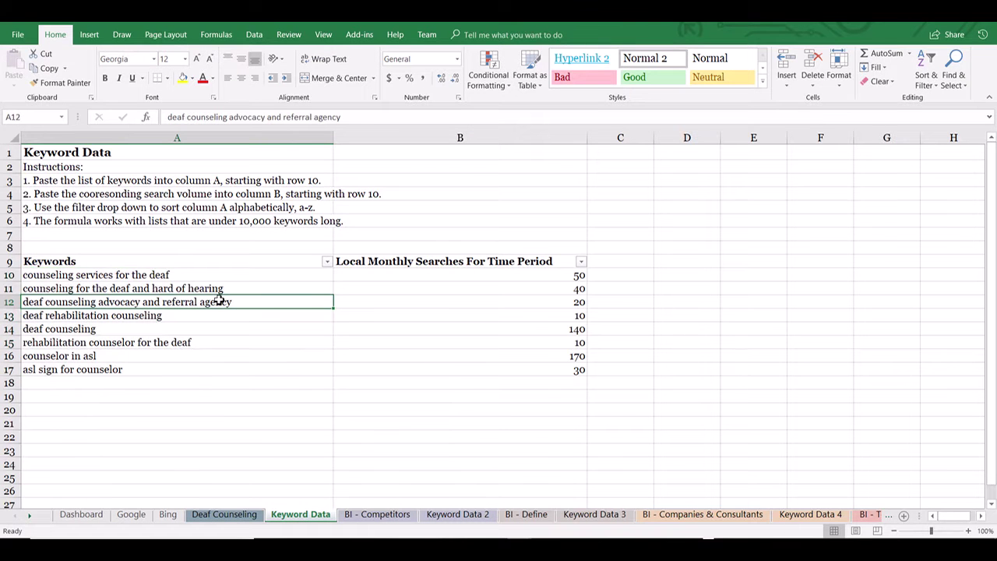
key(Up)
key(Up)
key(Up)
key(Down)
key(Down)
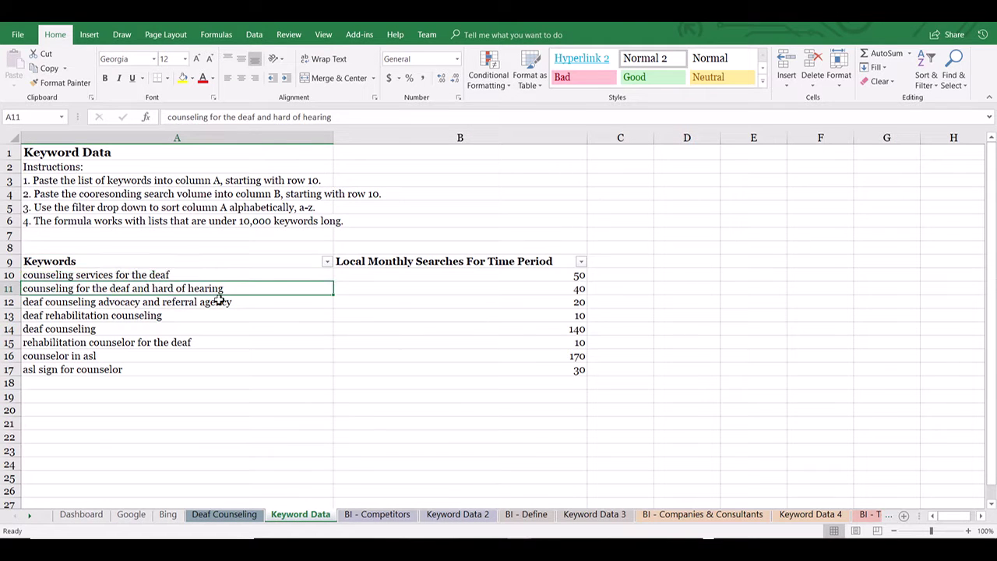
key(Down)
key(Down)
key(Down)
key(Down)
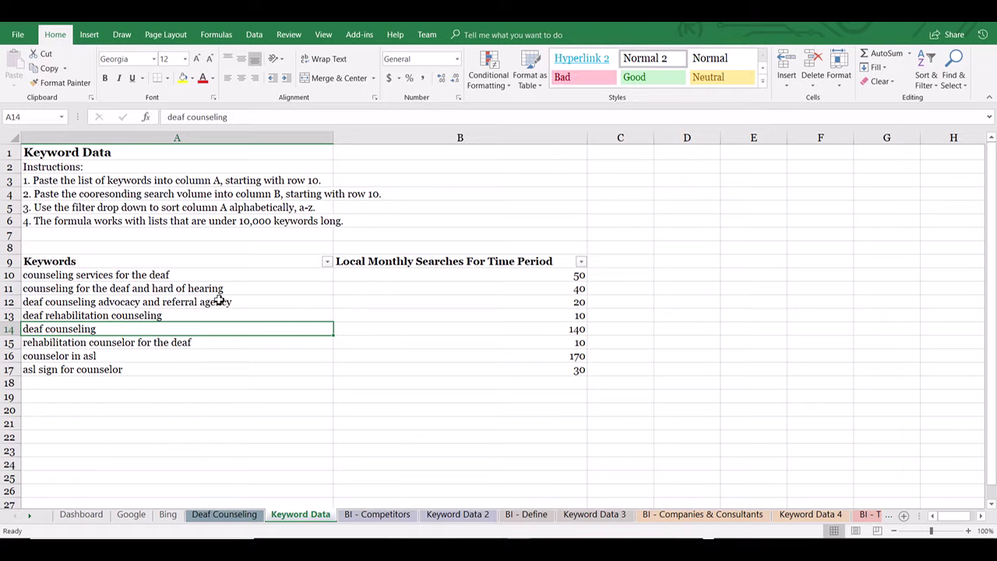
key(Down)
key(Down)
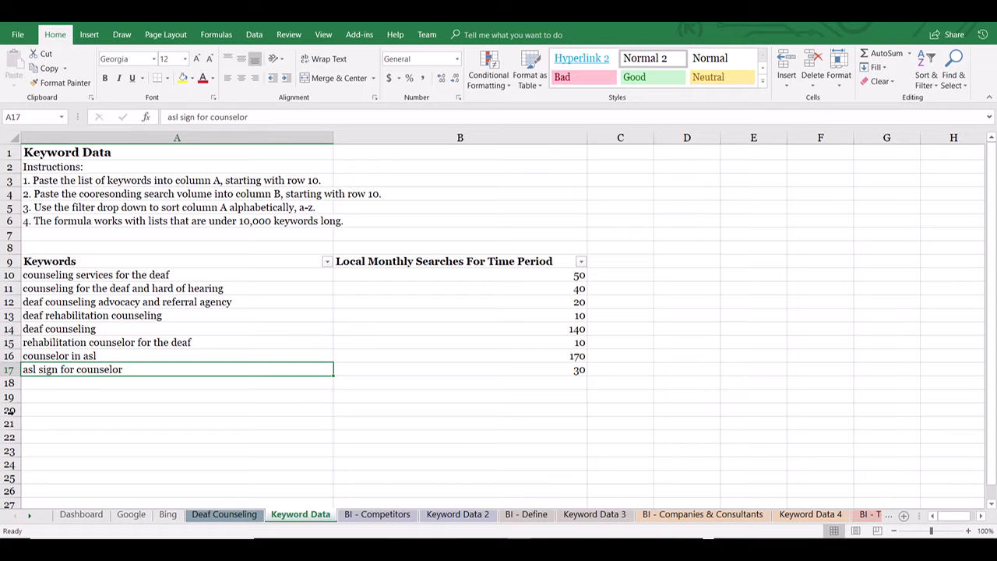
click(81, 515)
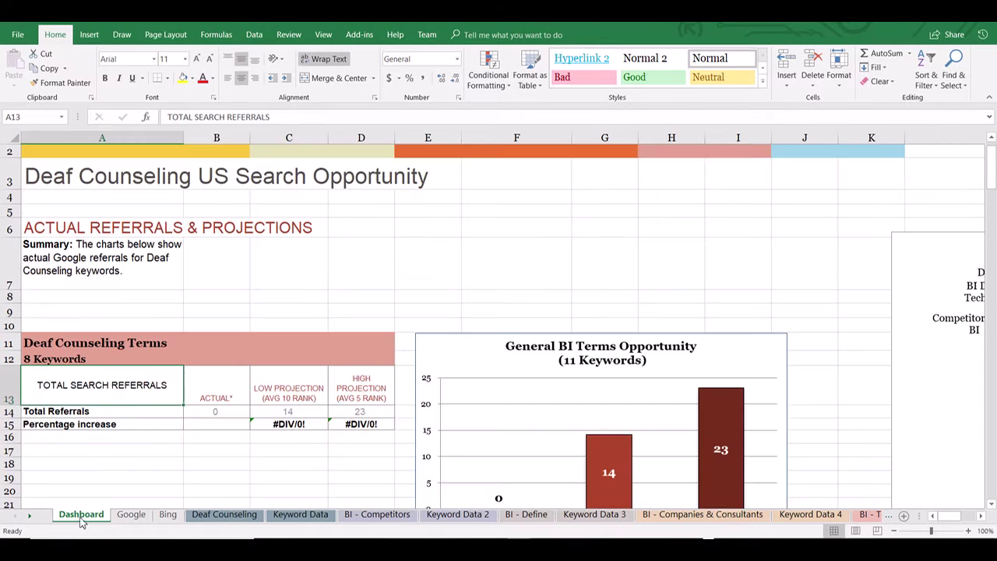
click(103, 357)
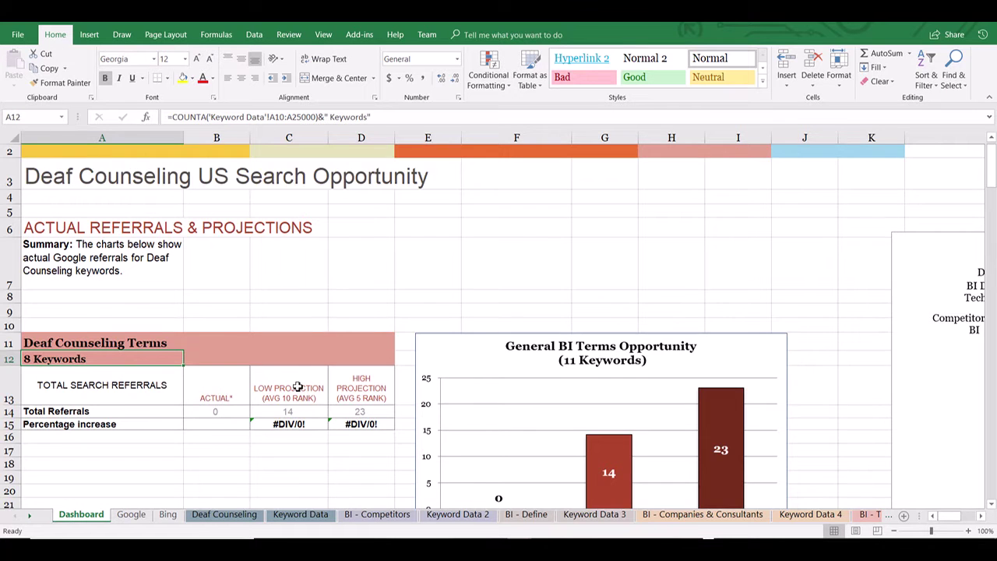
- Check the low-projection and actual Total Referrals formulas in C14 and B14, and locate the referenced row 1030 on the Deaf Counseling sheet
scroll(298, 387, down, 1)
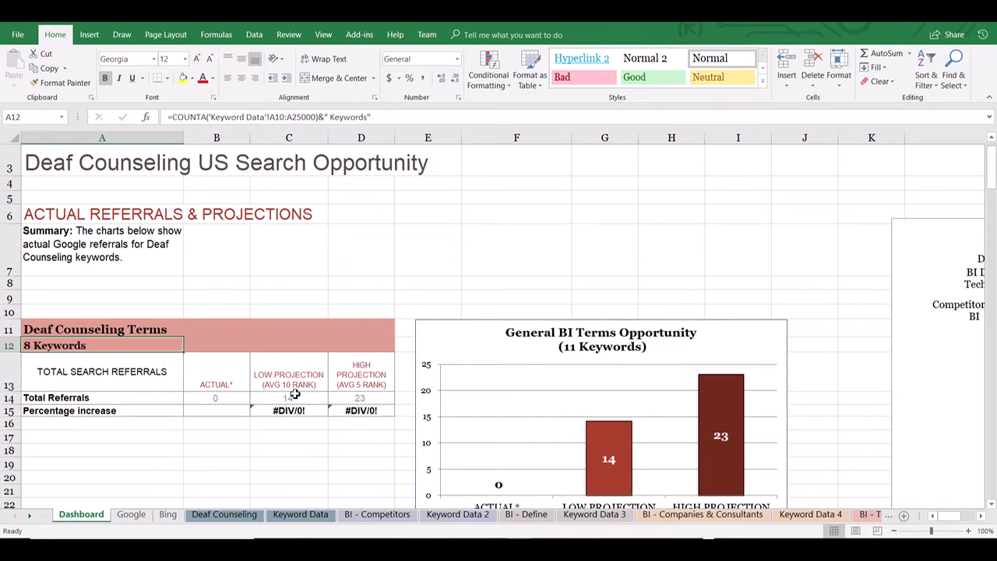
click(296, 397)
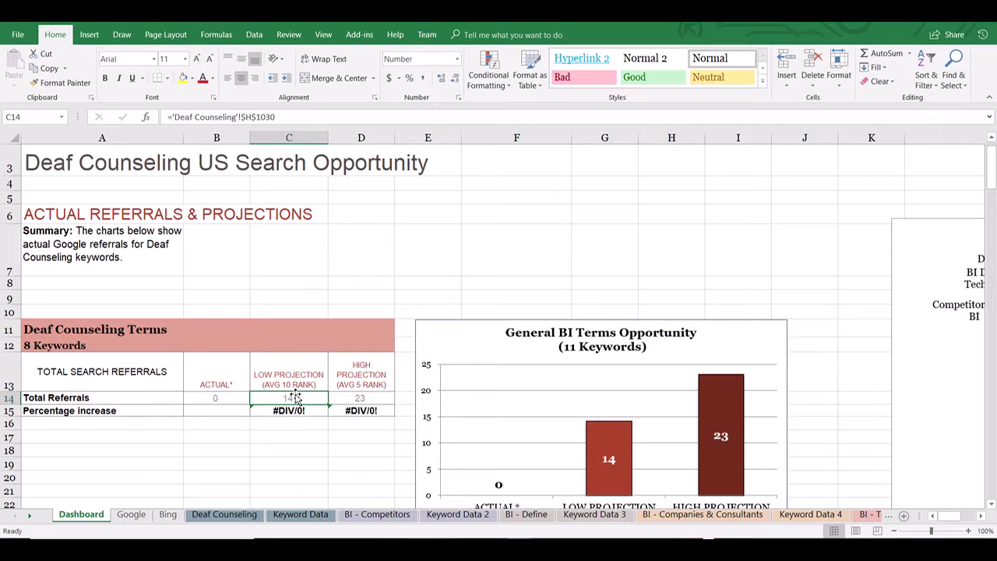
click(233, 398)
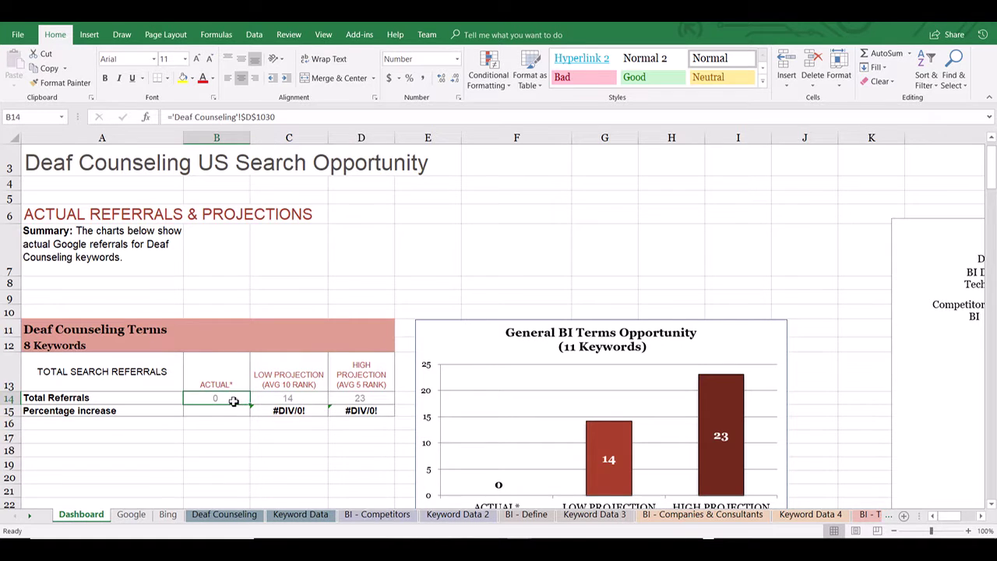
double_click(233, 400)
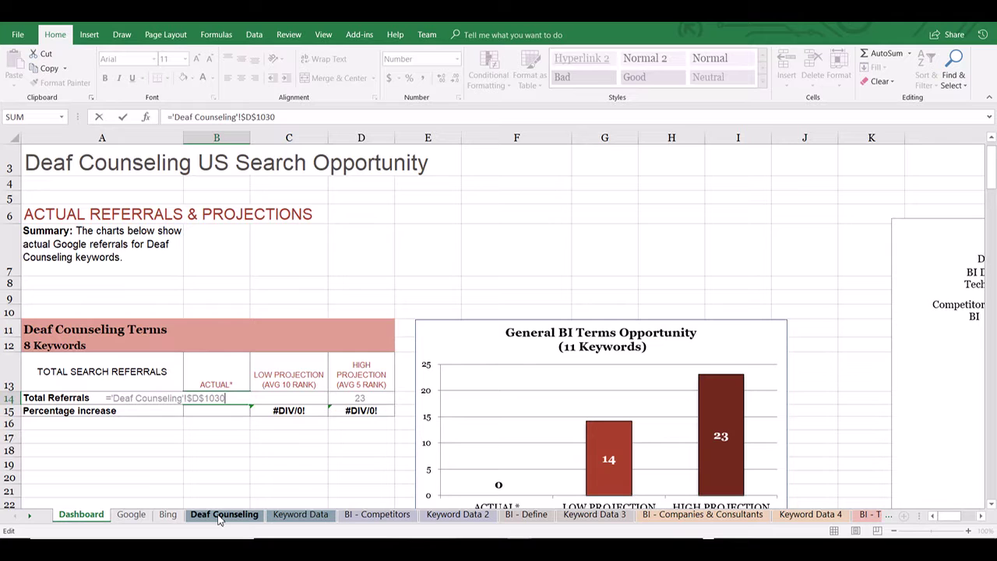
key(Escape)
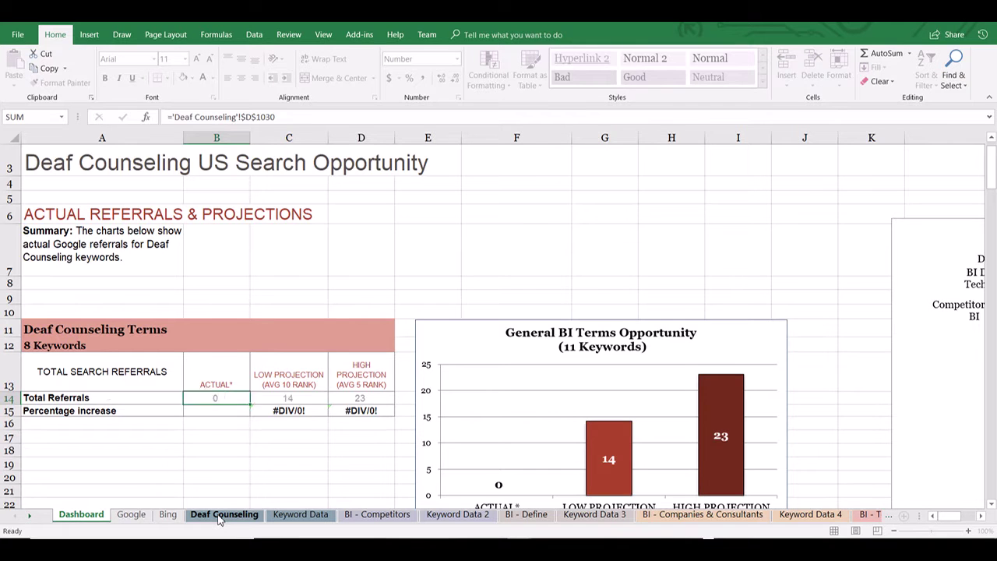
click(223, 514)
scroll(147, 362, down, 15)
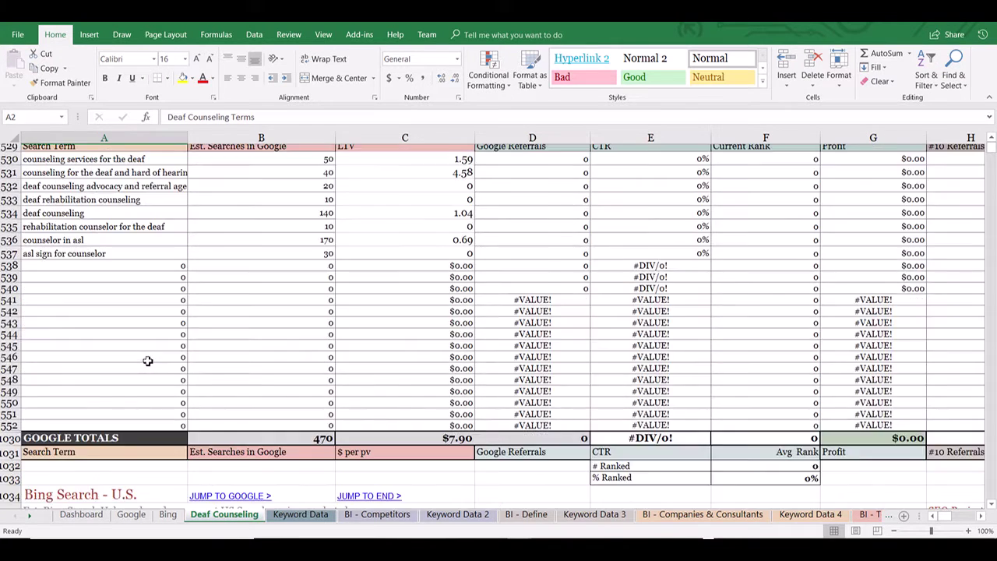
- Examine the GOOGLE TOTALS formulas in row 1030 of the Deaf Counseling sheet, from A1030 to D1030, and return to the Dashboard
scroll(147, 362, up, 3)
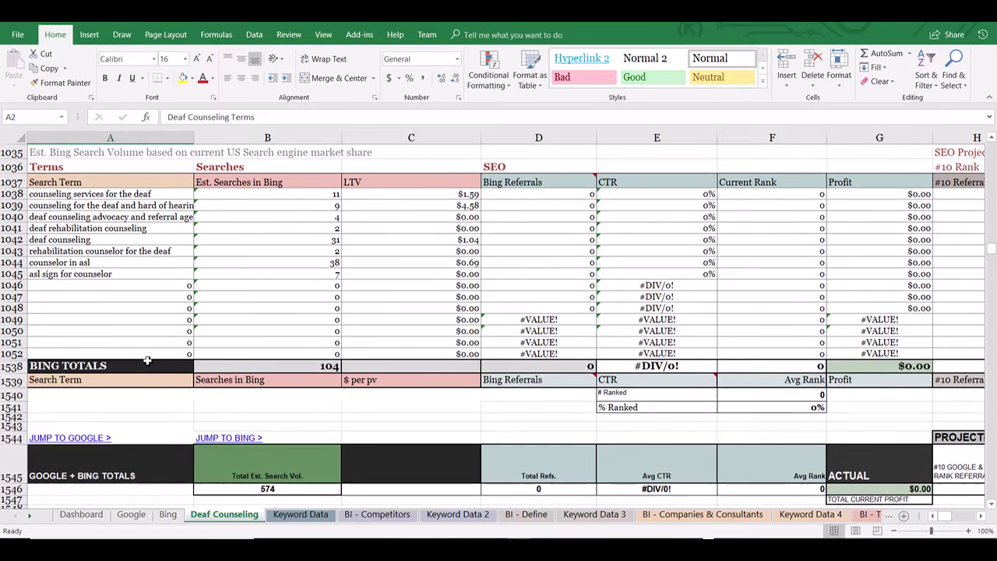
scroll(147, 362, up, 1)
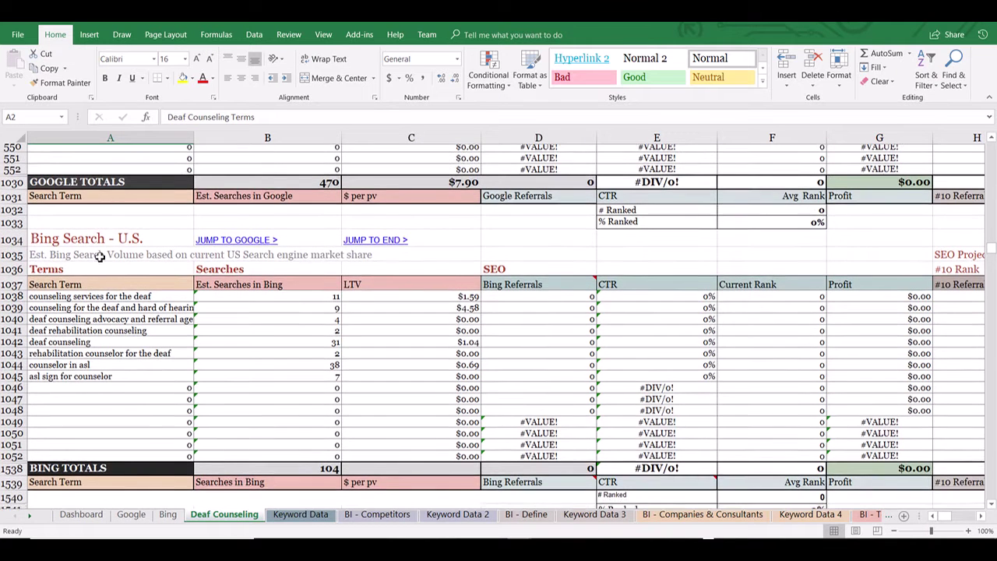
click(106, 184)
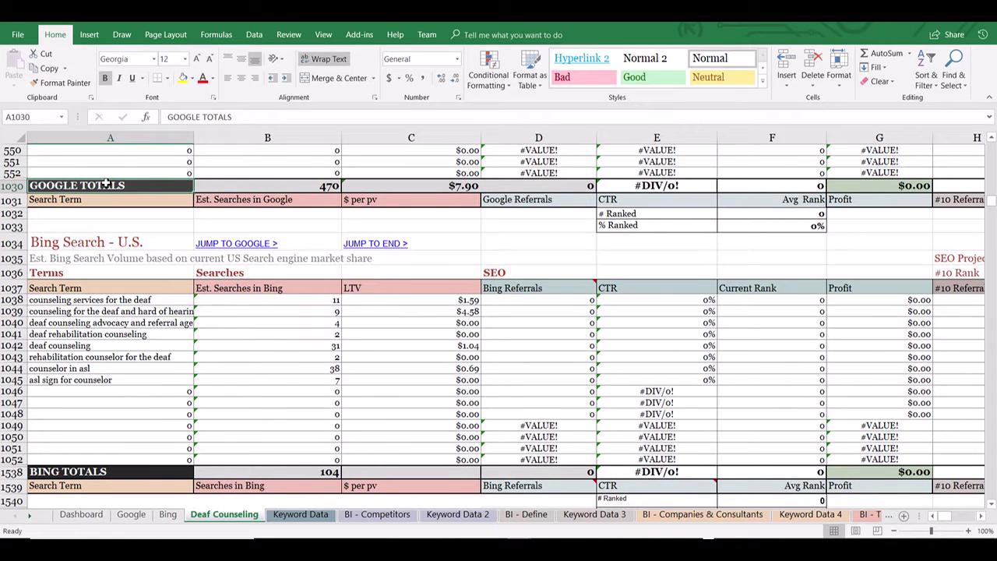
key(Right)
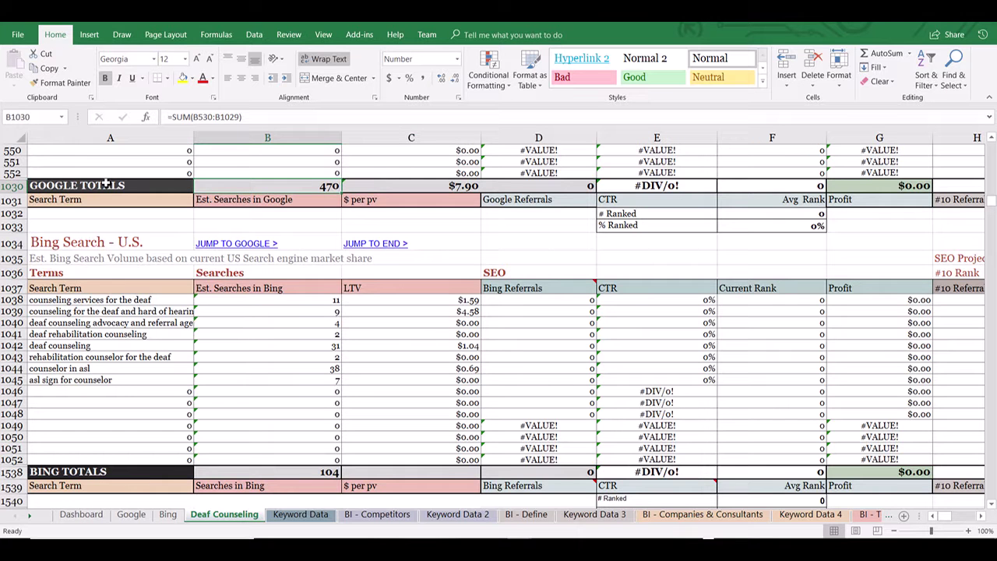
key(Right)
scroll(225, 258, up, 4)
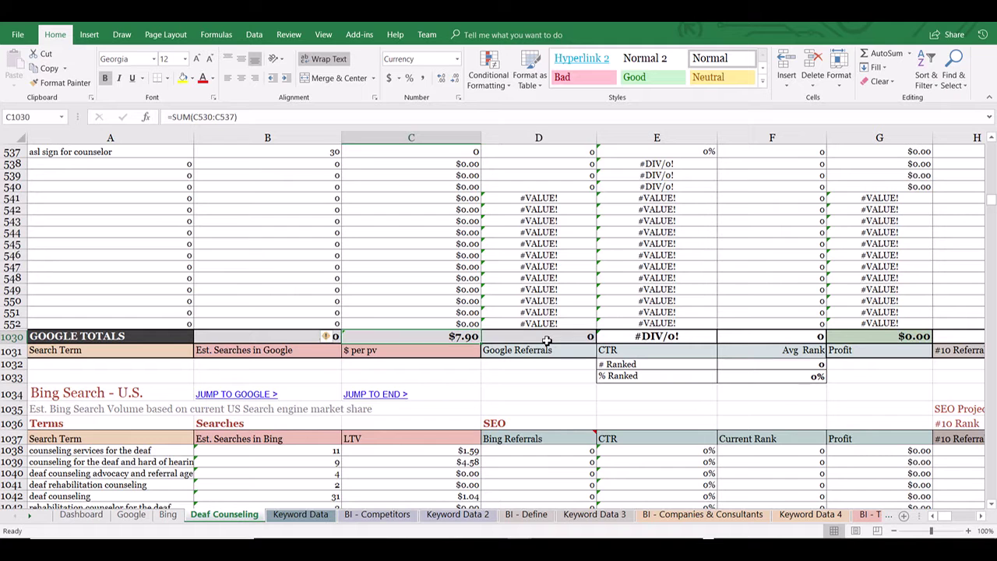
click(547, 341)
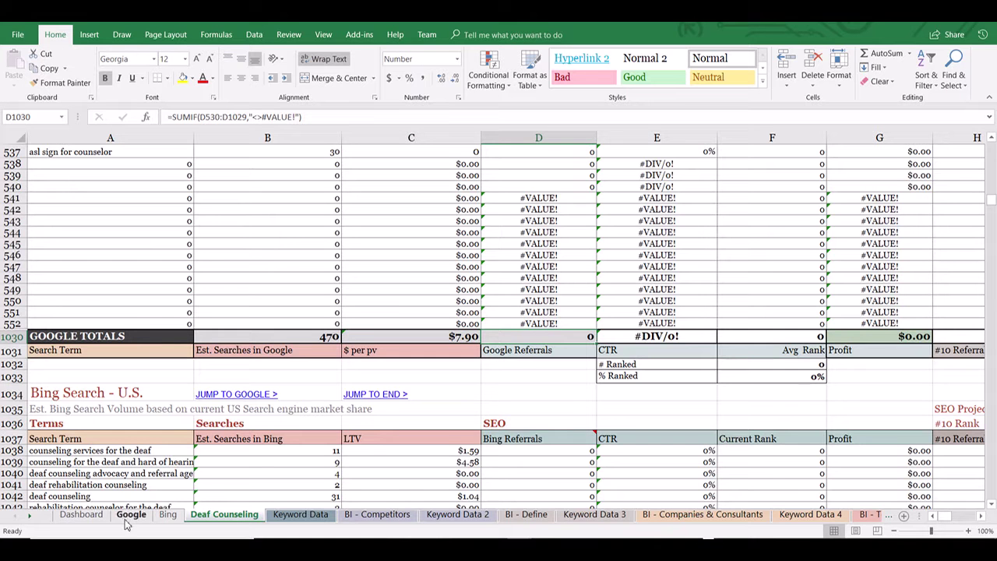
click(83, 521)
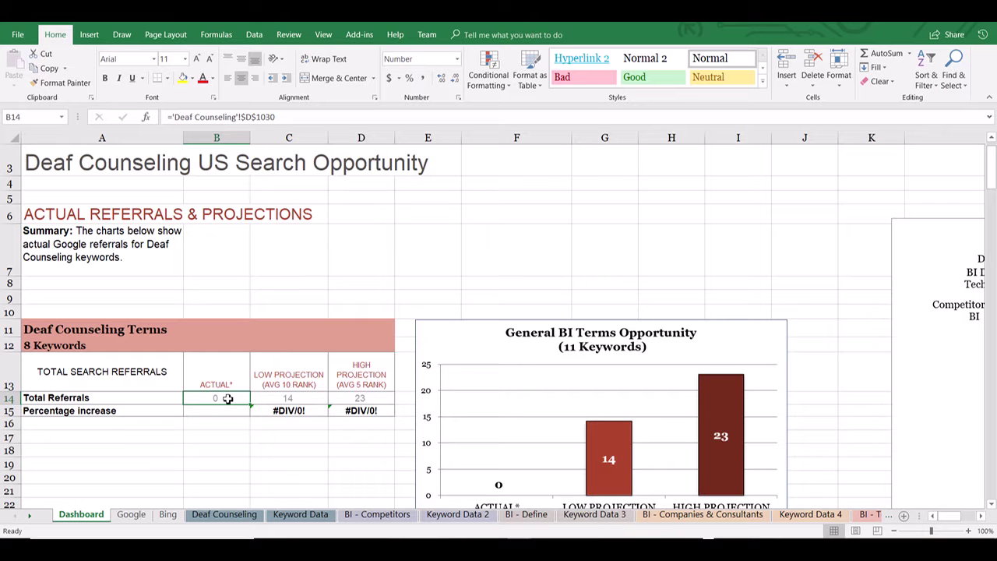
- Trace the low-projection Total Referrals formula in Dashboard cell C14 to H1030 on the Deaf Counseling sheet, leaving the formula as it is
key(Right)
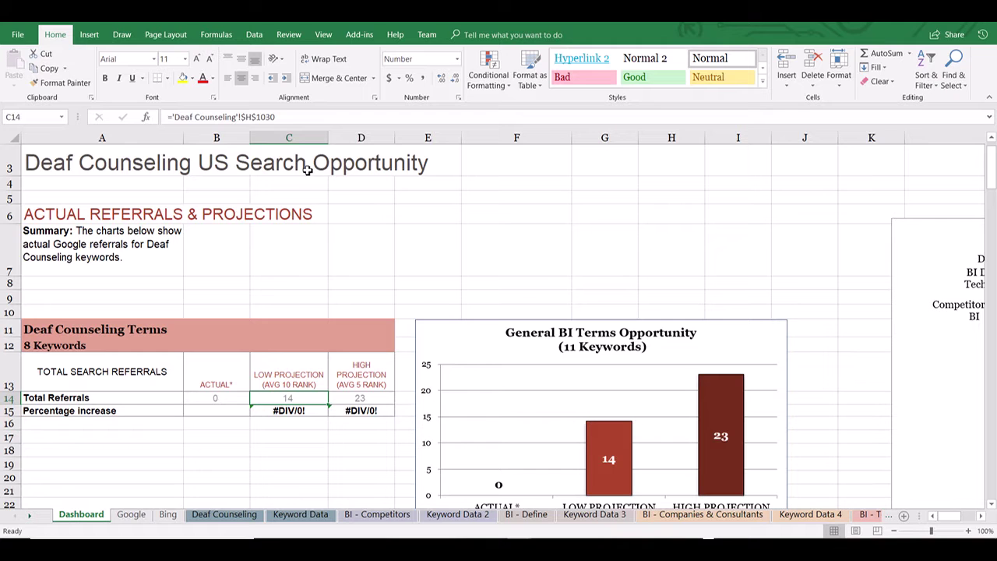
click(251, 520)
click(766, 152)
key(Right)
key(Right)
key(Right)
key(Left)
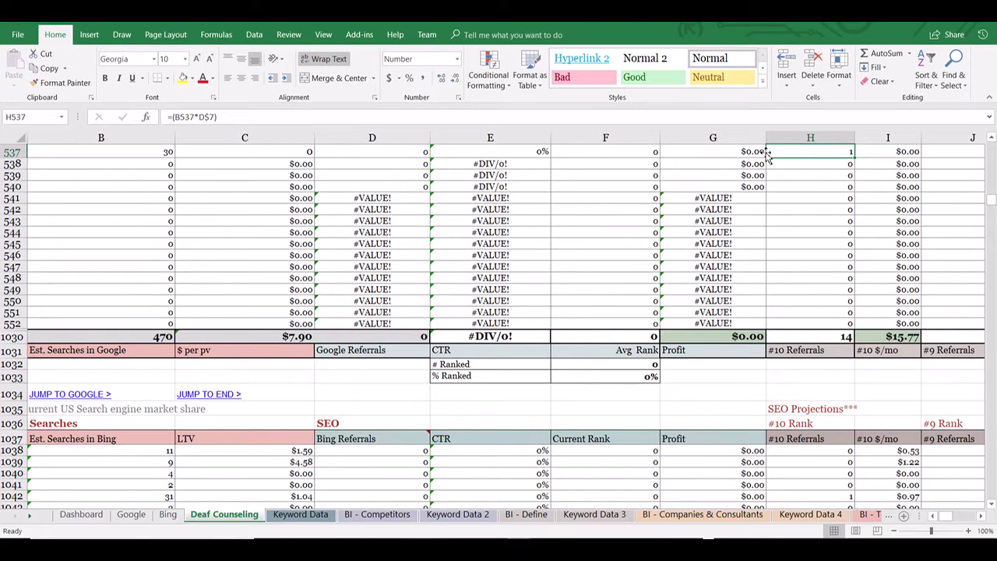
click(825, 337)
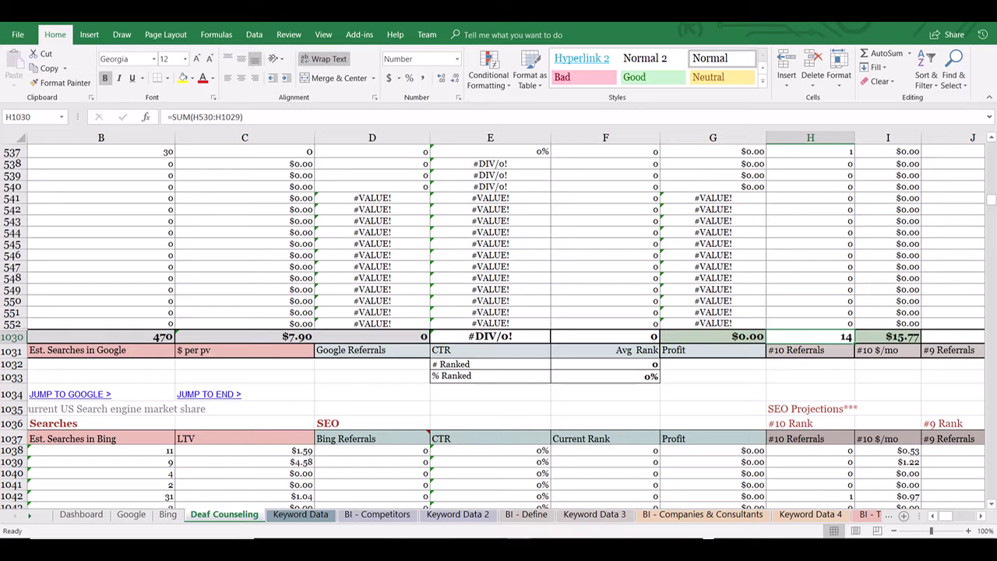
click(81, 515)
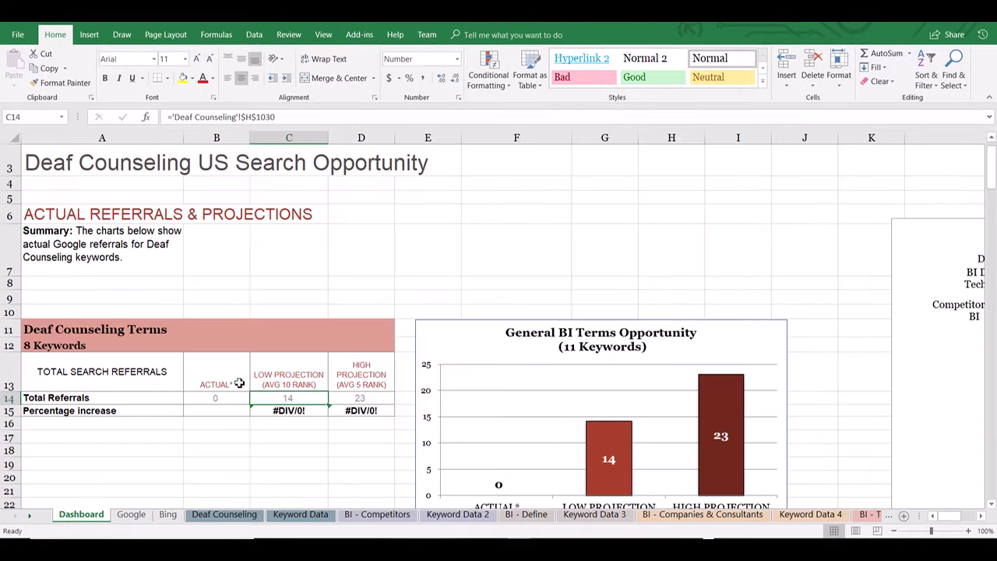
double_click(300, 398)
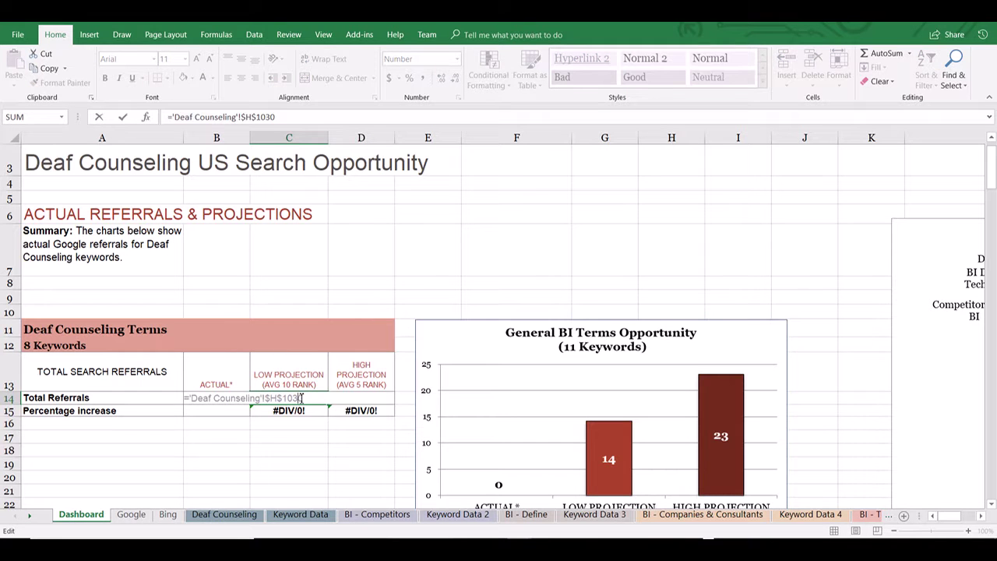
key(Return)
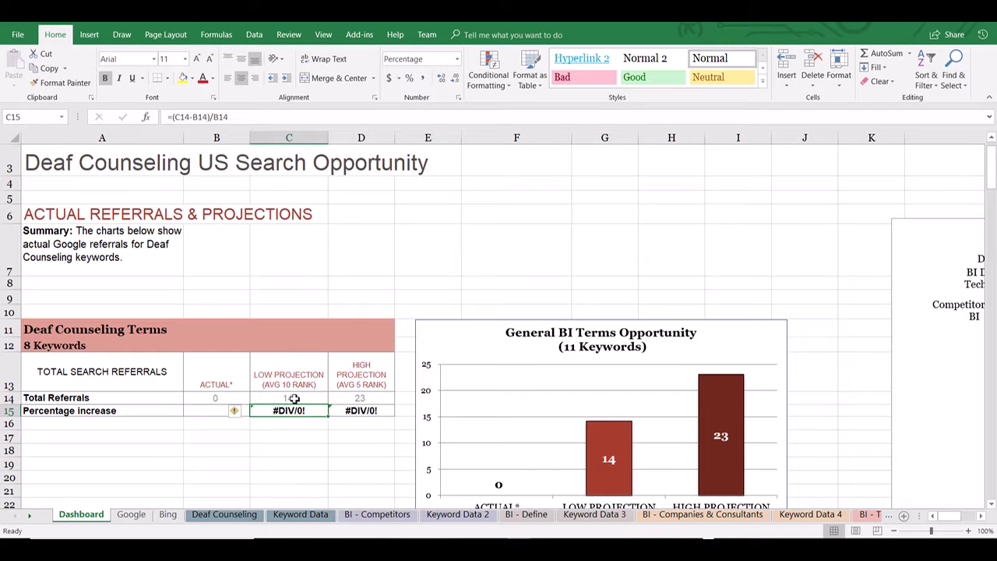
- Examine the high-projection Total Referrals formula in Dashboard cell D14 without changing it
click(366, 398)
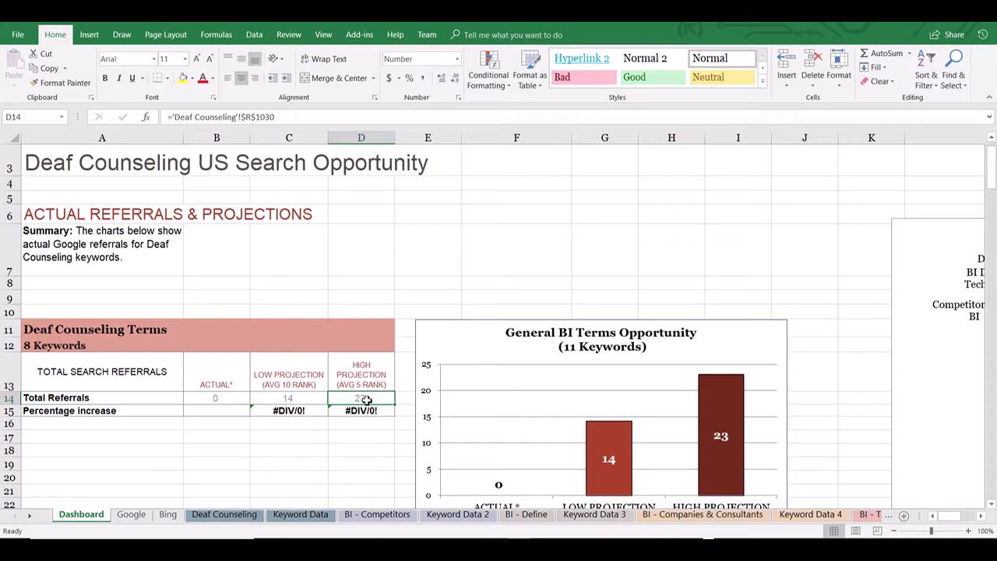
click(299, 515)
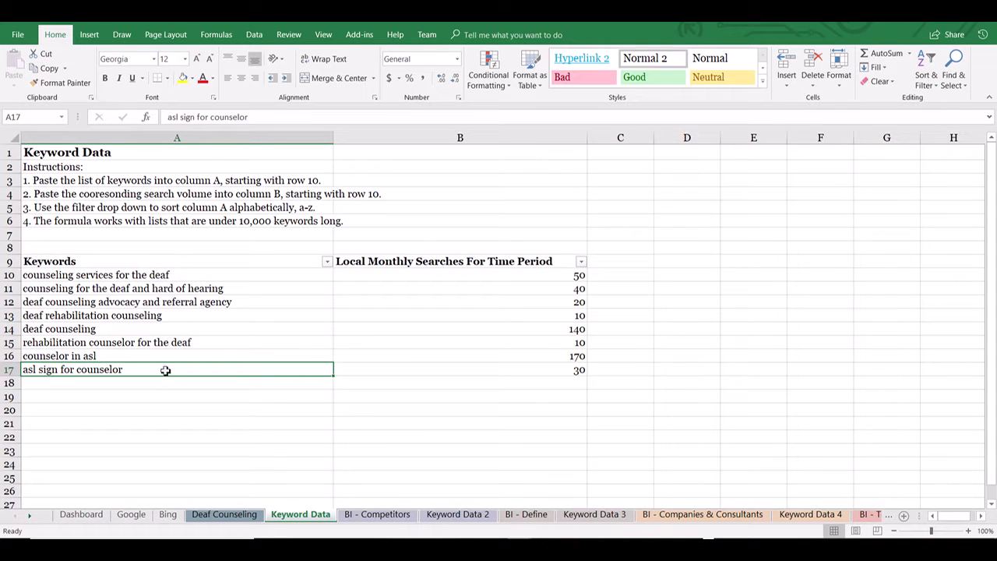
click(88, 516)
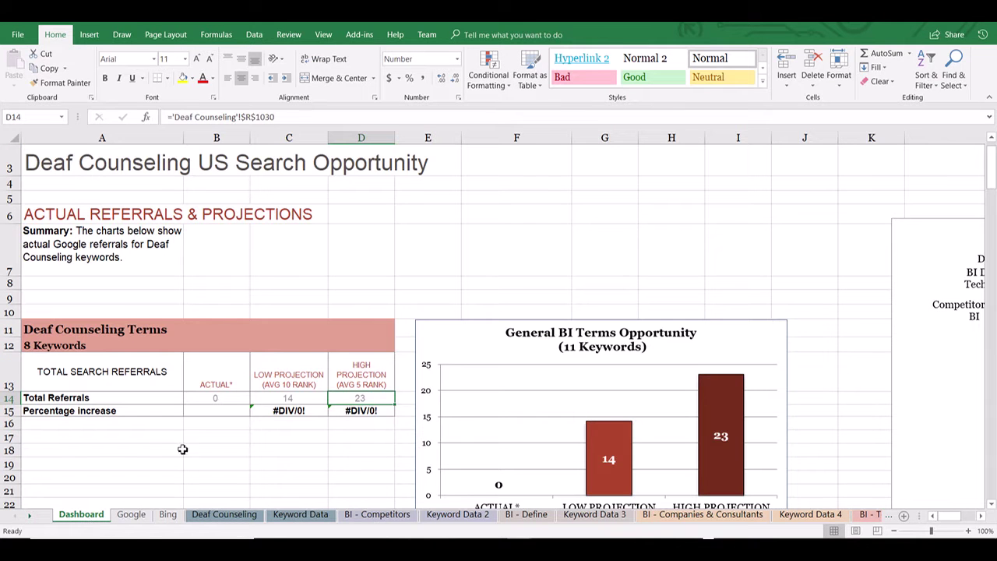
double_click(363, 397)
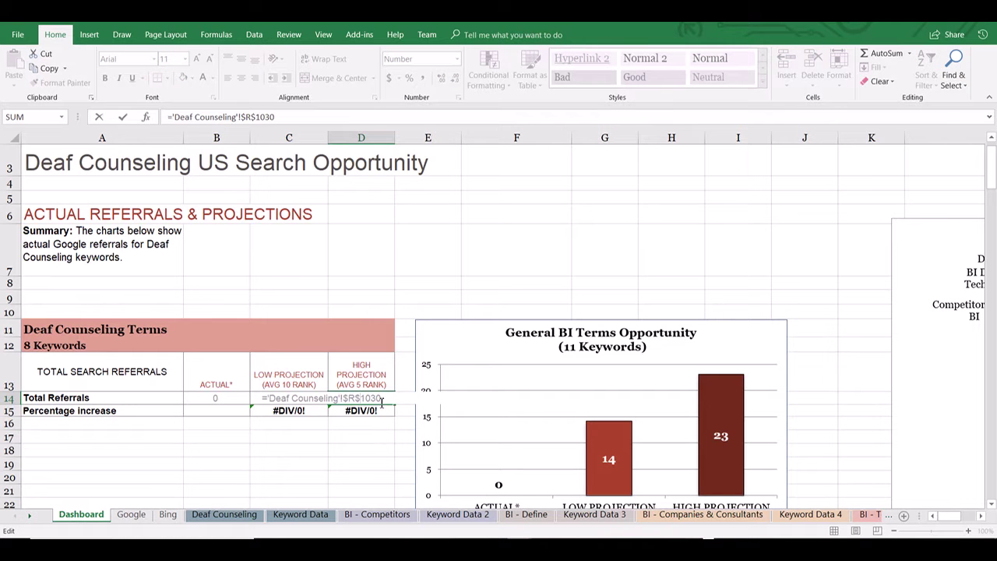
key(Escape)
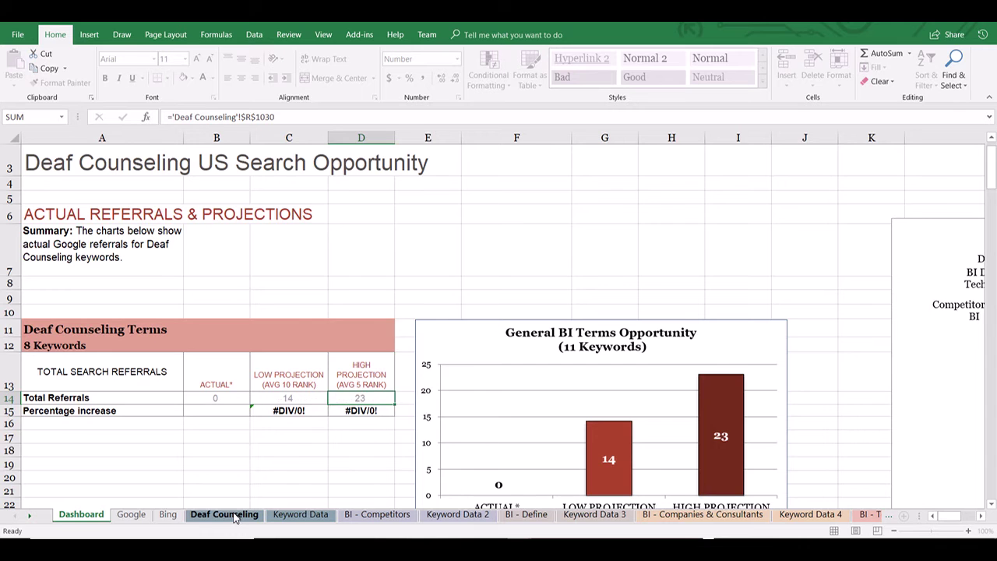
- Locate the #5 Referrals total in R1030 on the Deaf Counseling sheet and check its formula and column label
click(238, 514)
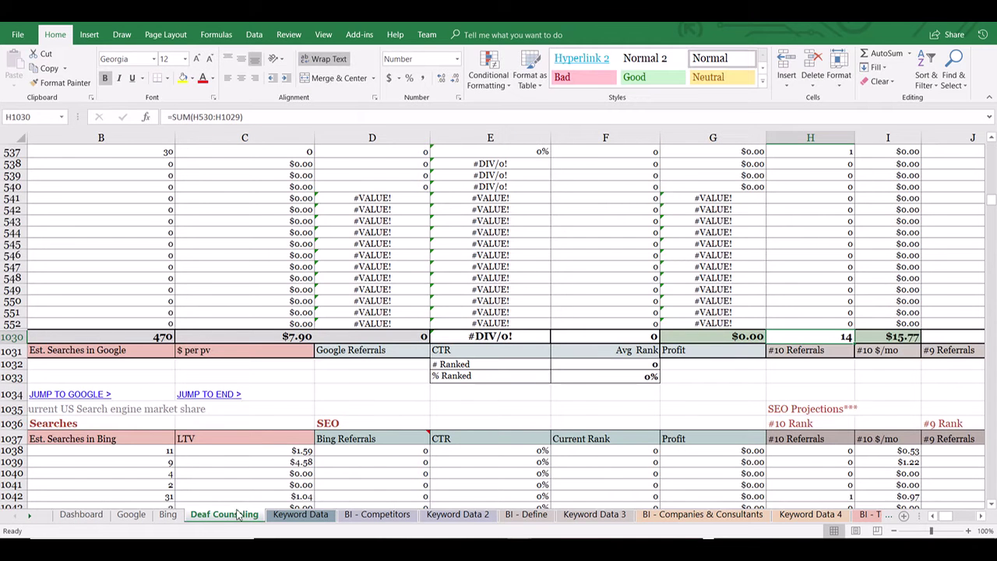
click(826, 199)
key(Right)
key(Right)
key(Right)
key(Right)
key(Right)
key(Right)
key(Right)
key(Right)
key(Right)
key(Right)
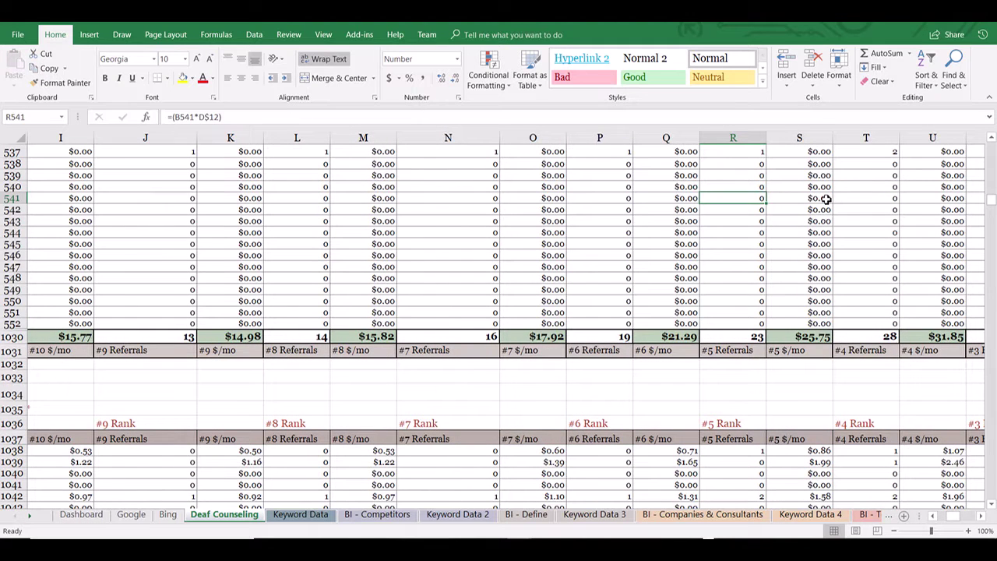
click(748, 336)
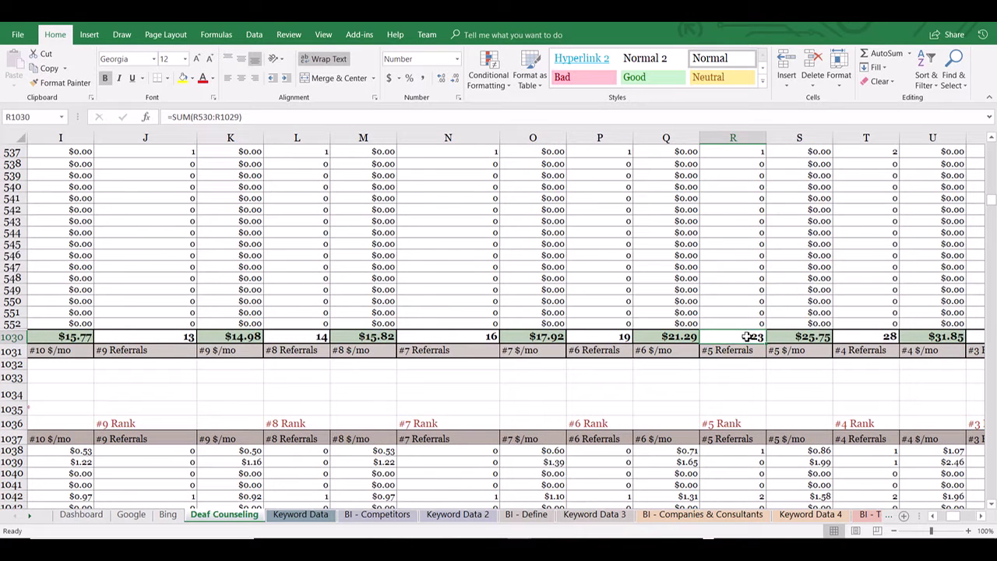
click(735, 353)
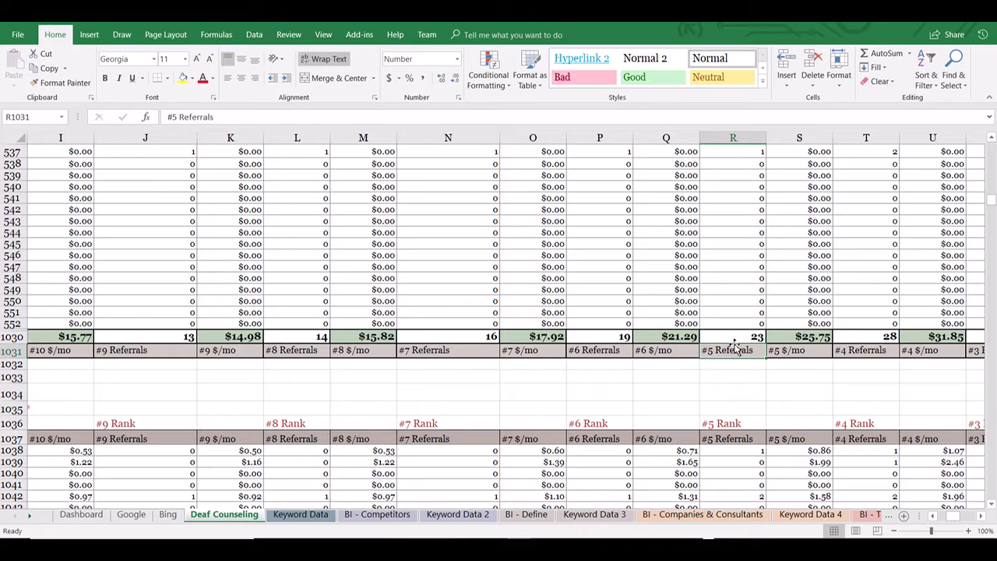
click(733, 340)
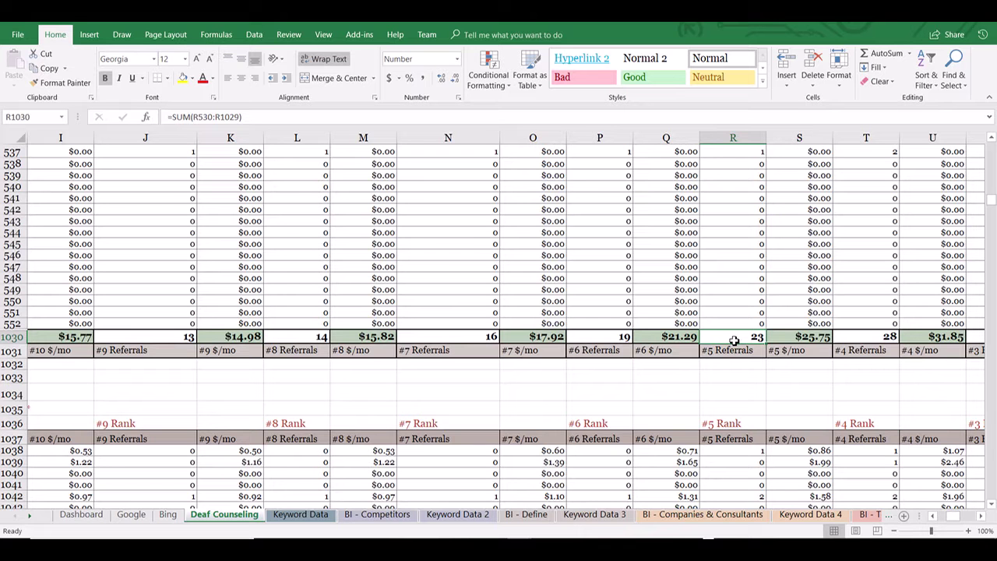
- Go back through the row 1030 totals from the #5 Referrals column to the Google Referrals and CTR columns, and return to the Dashboard
key(Left)
key(Left)
key(Left)
key(Left)
key(Left)
key(Left)
key(Left)
key(Left)
key(Left)
key(Left)
key(Left)
key(Left)
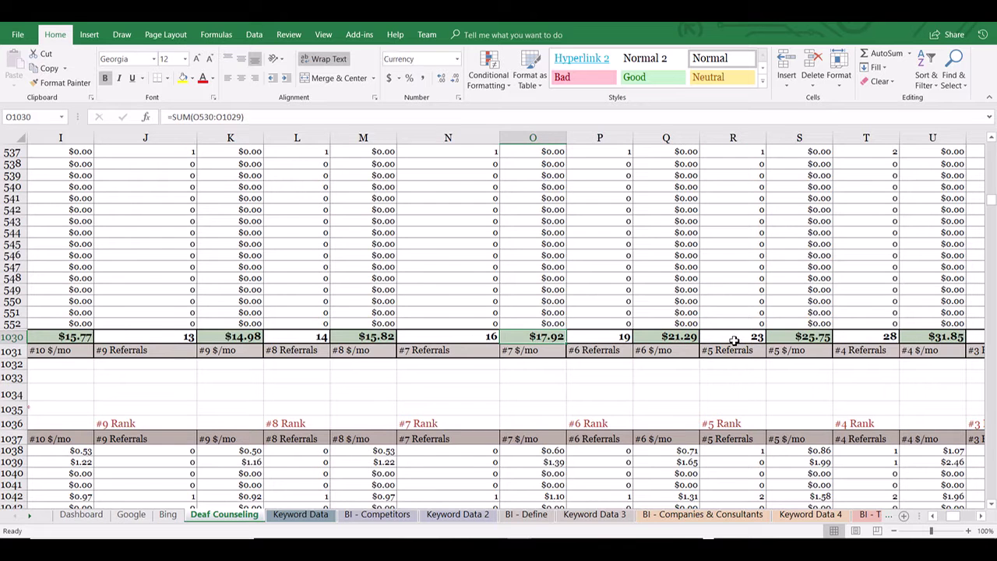
key(Left)
key(Left)
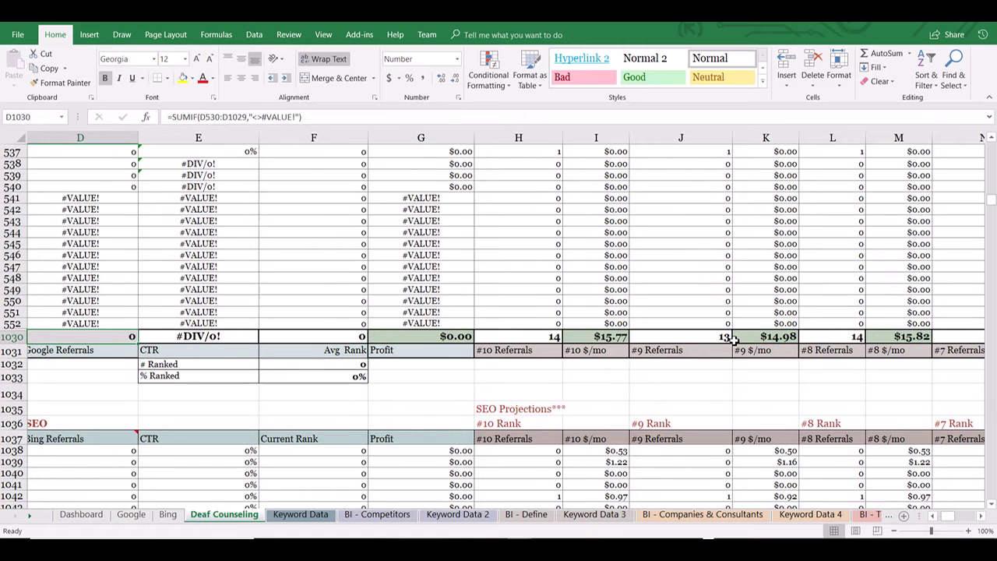
key(Right)
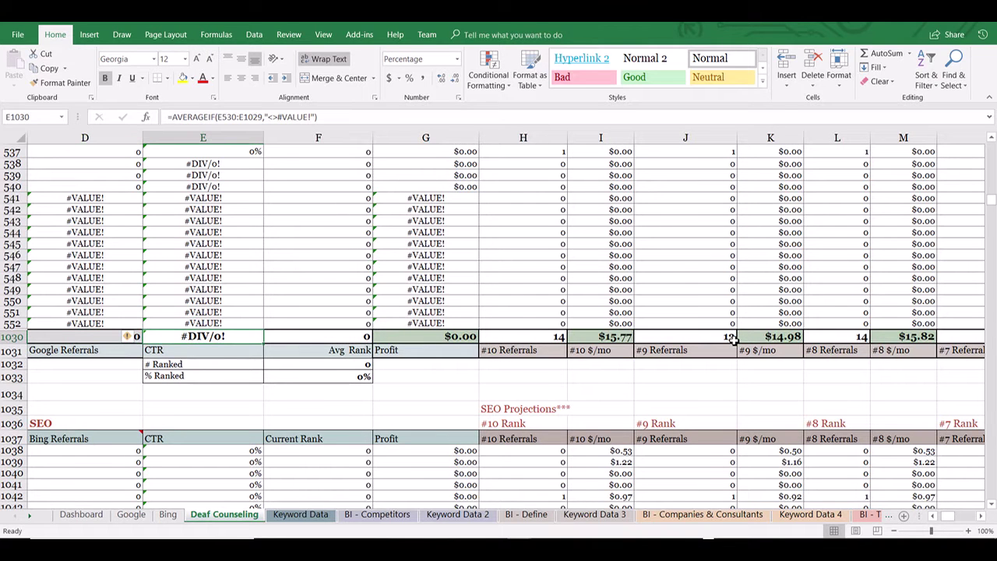
click(79, 520)
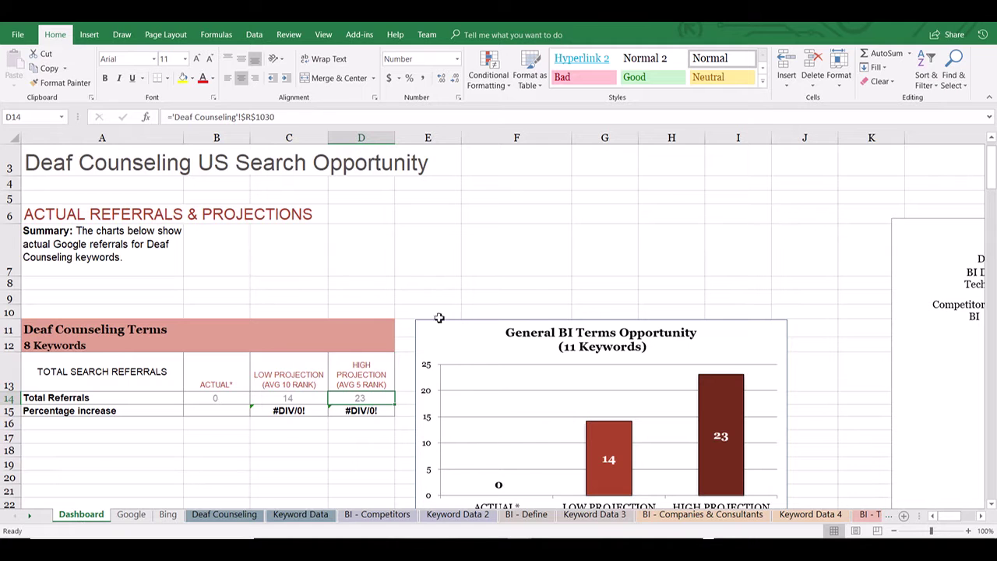
- Replace "General BI" with "Deaf Counseling" in the title of the Dashboard's referrals bar chart
scroll(481, 334, down, 1)
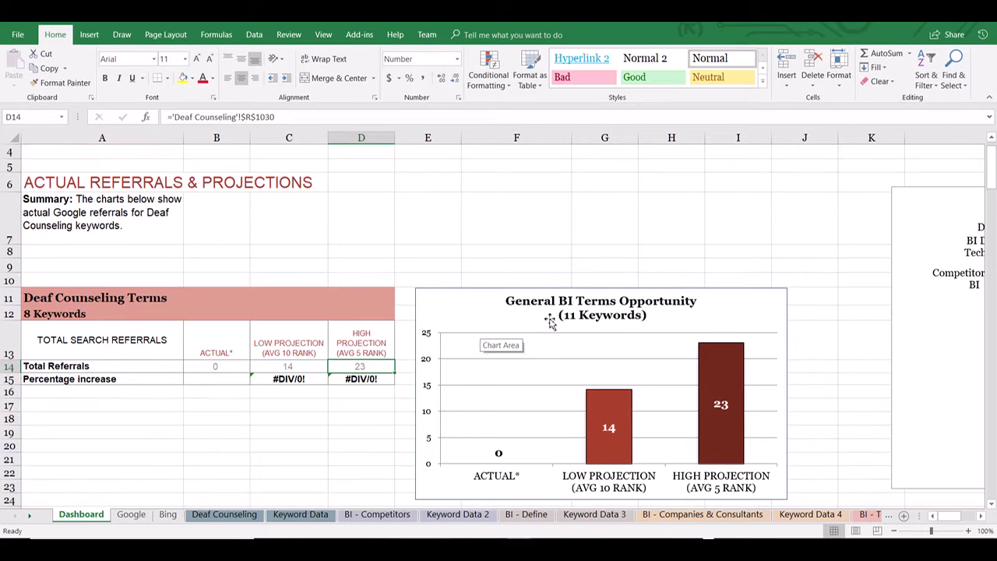
double_click(631, 300)
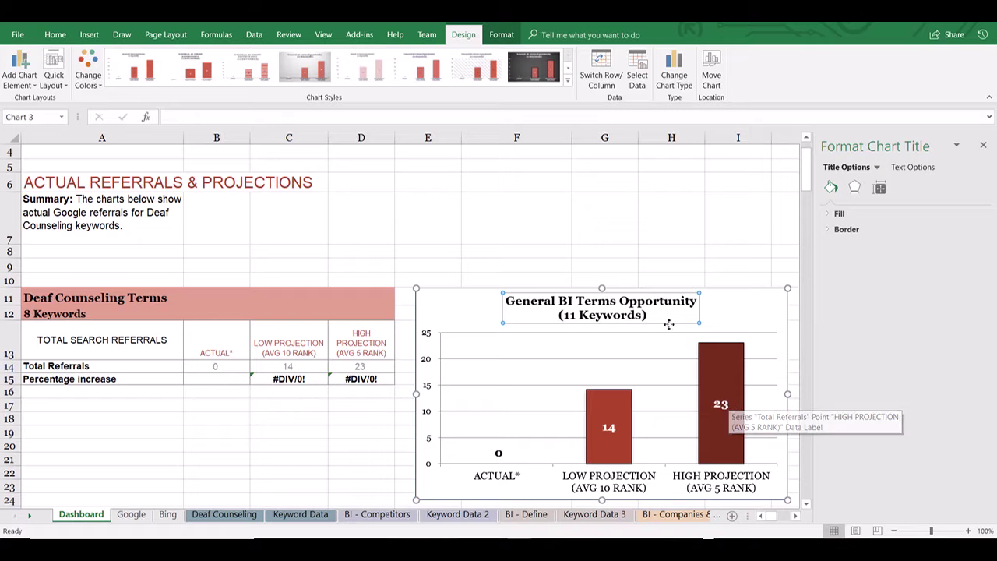
click(578, 315)
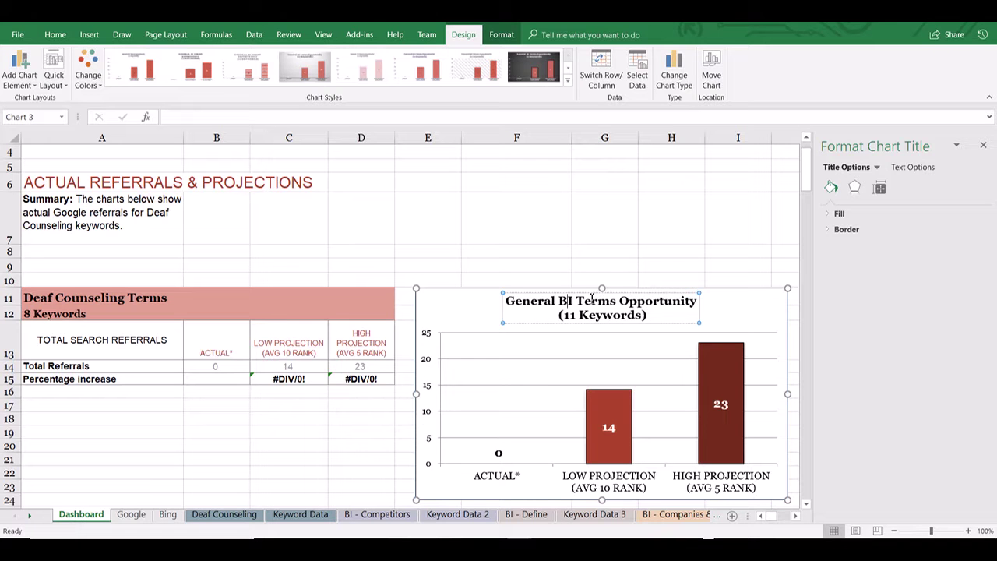
key(BackSpace)
key(BackSpace)
key(BackSpace)
key(BackSpace)
key(BackSpace)
key(BackSpace)
key(BackSpace)
key(BackSpace)
key(BackSpace)
key(BackSpace)
key(BackSpace)
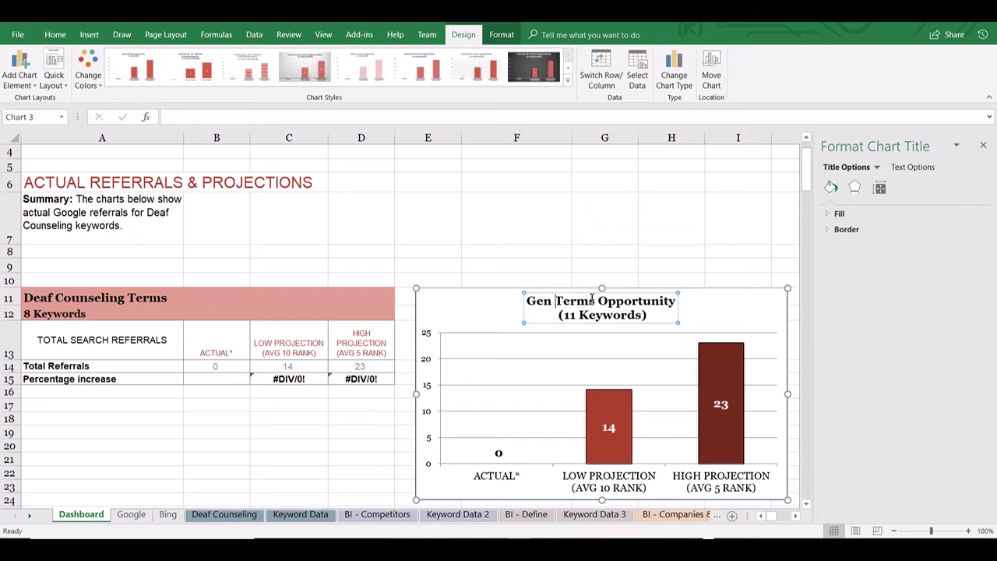
text(Deaf Coun)
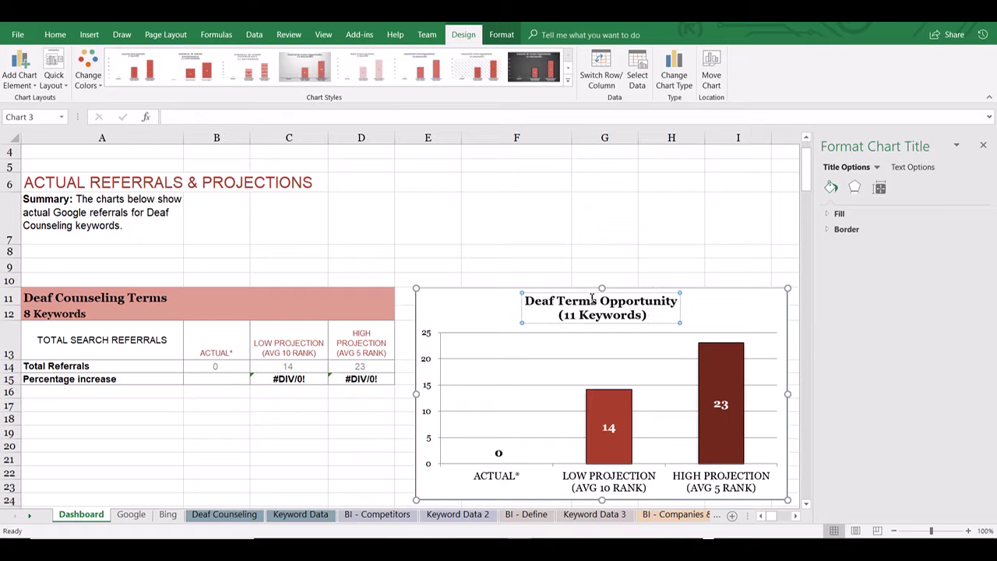
text(seling)
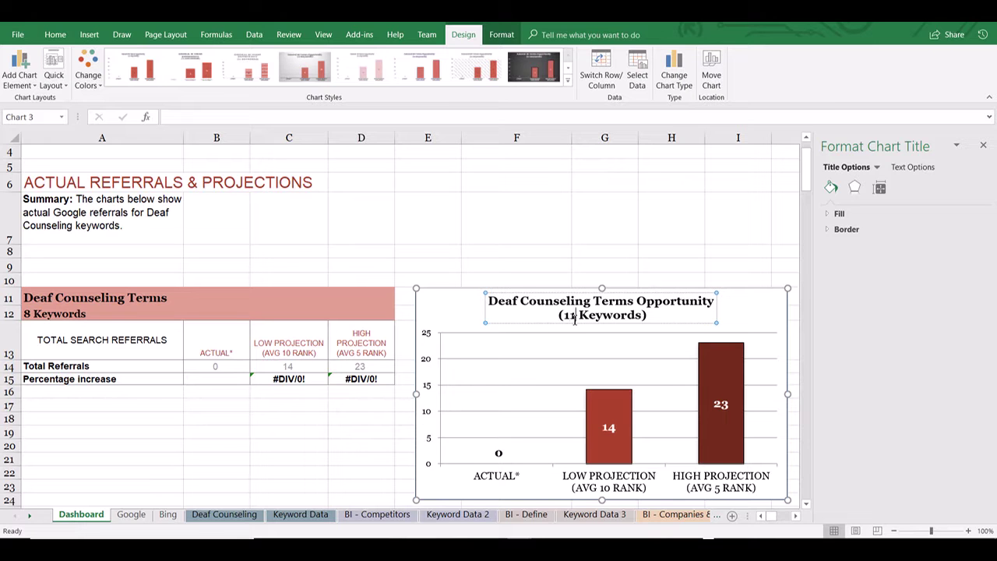
- Change the keyword count in the chart title to 8 and select the chart area to show its source range
click(574, 318)
key(BackSpace)
key(BackSpace)
text(8)
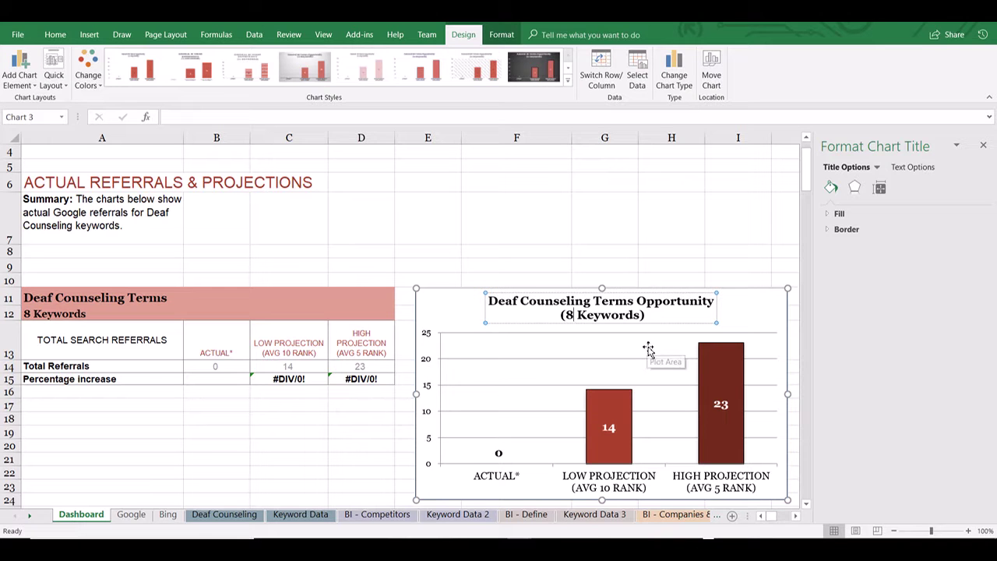
click(753, 321)
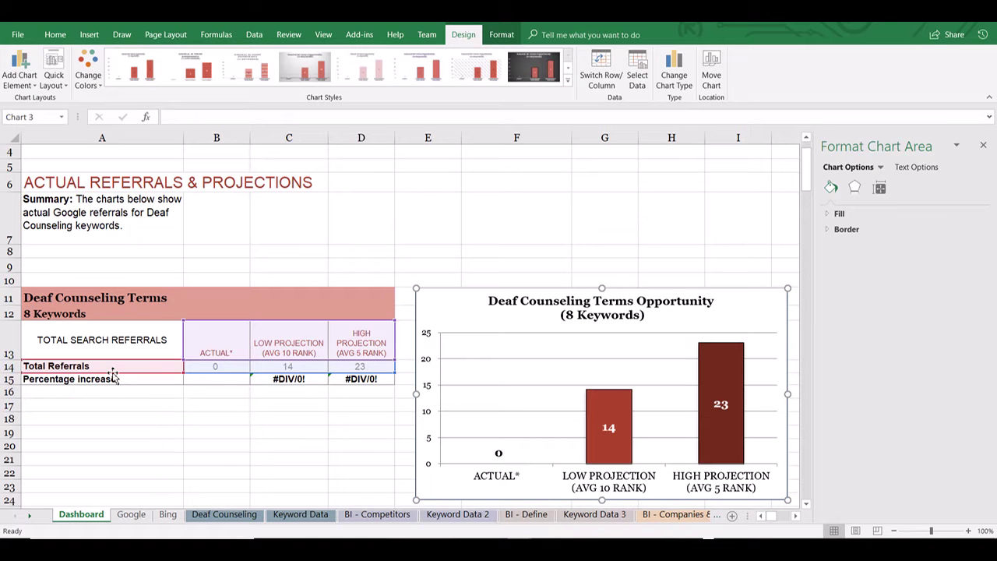
- Examine the keyword group sheets beyond the Dashboard, including BI - Companies & Consultants, through to the end of the workbook
scroll(228, 402, down, 2)
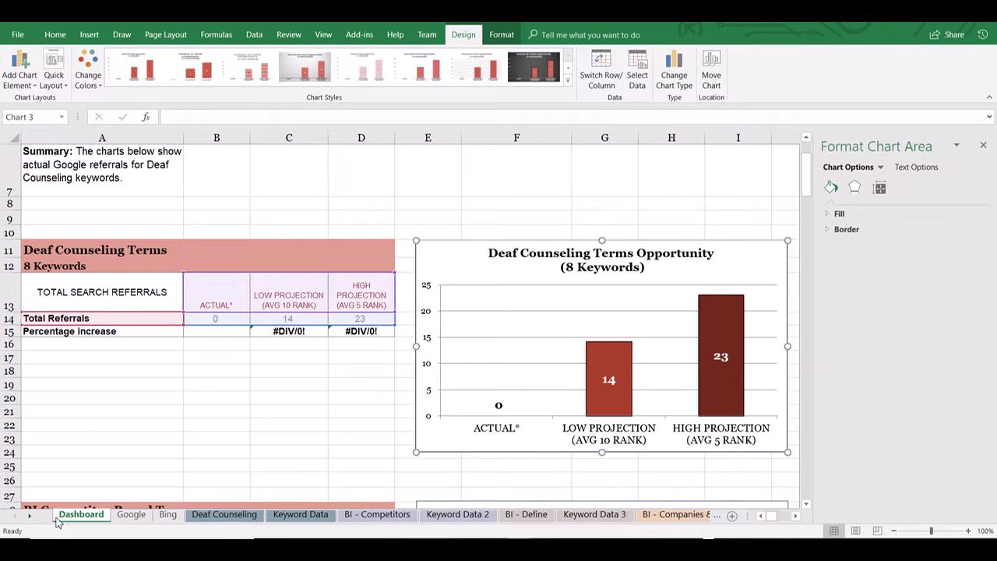
click(30, 515)
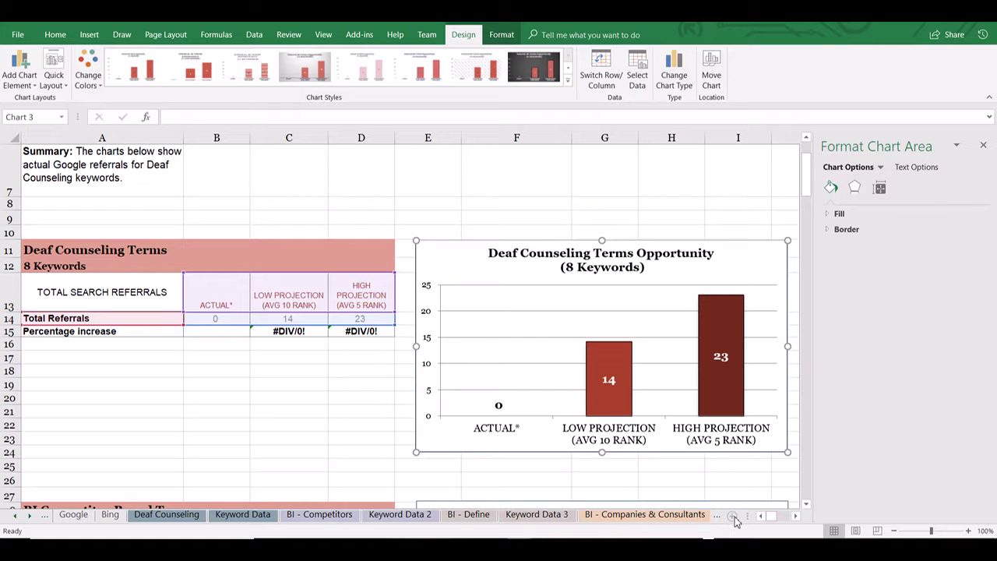
click(692, 516)
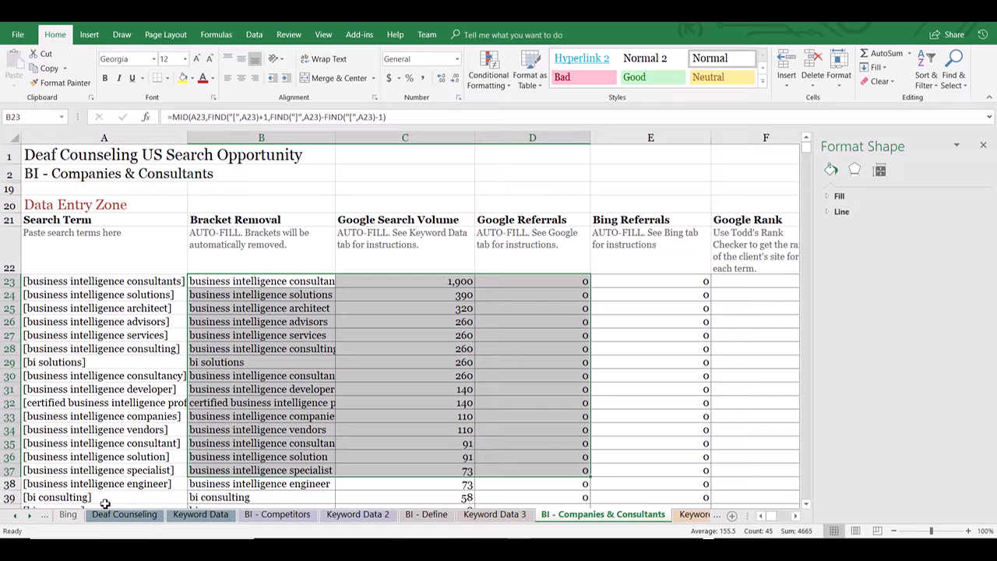
click(32, 517)
click(31, 516)
click(31, 516)
click(32, 516)
click(33, 518)
click(32, 518)
click(33, 519)
click(32, 519)
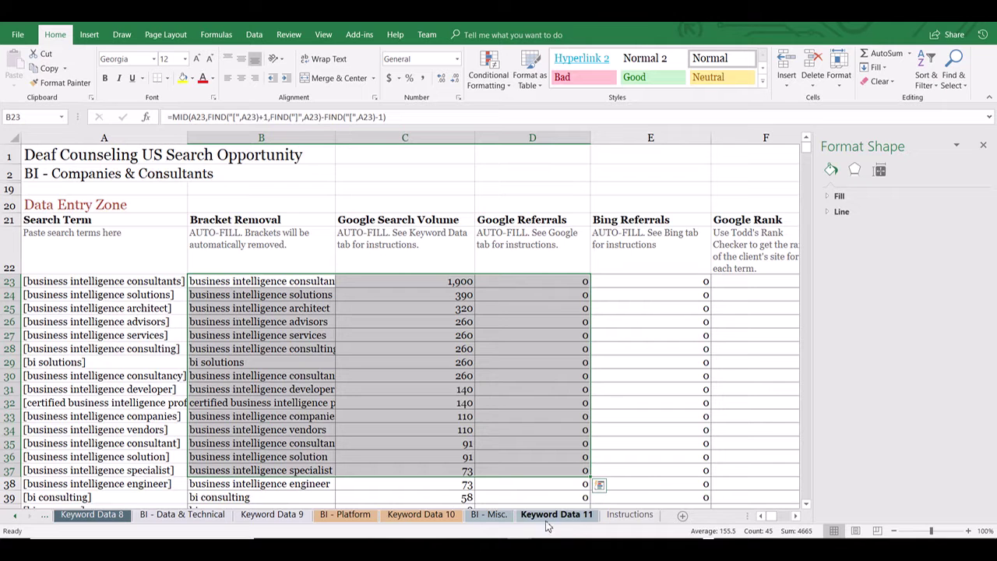
- View the BI - Misc., Instructions and Keyword Data 11 sheets
click(489, 515)
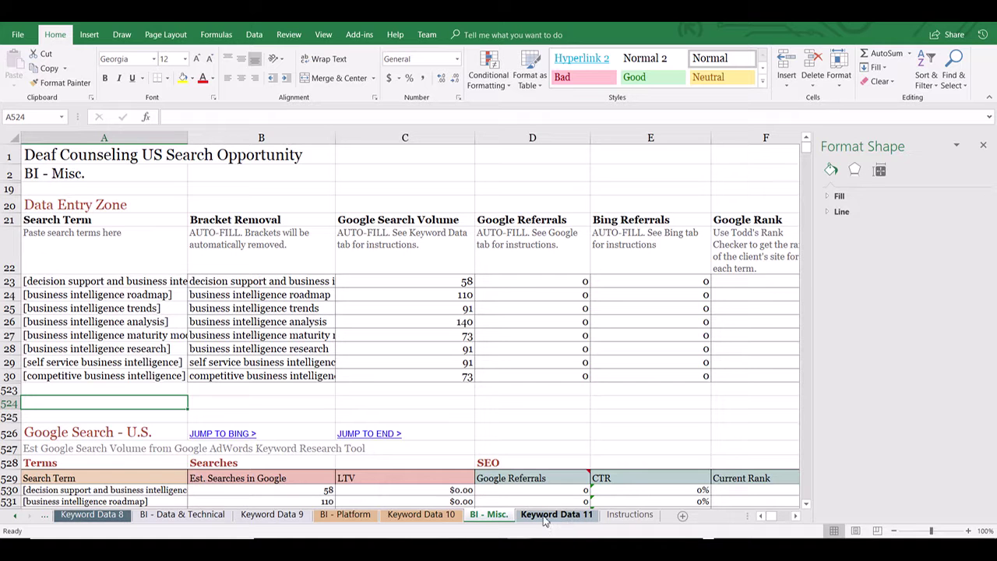
click(620, 516)
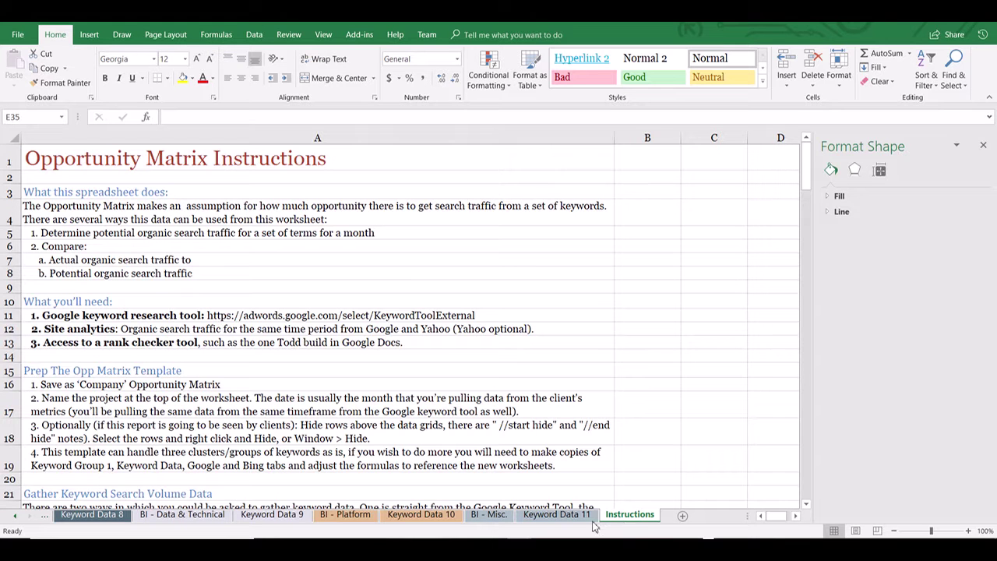
click(530, 518)
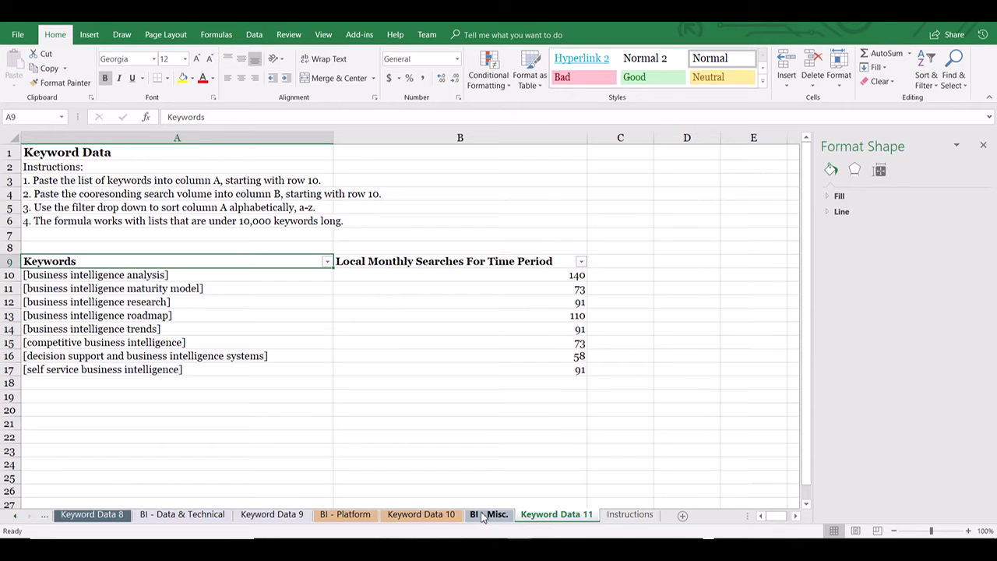
- Create a copy of the BI - Misc. sheet and place it before the Instructions sheet
click(485, 516)
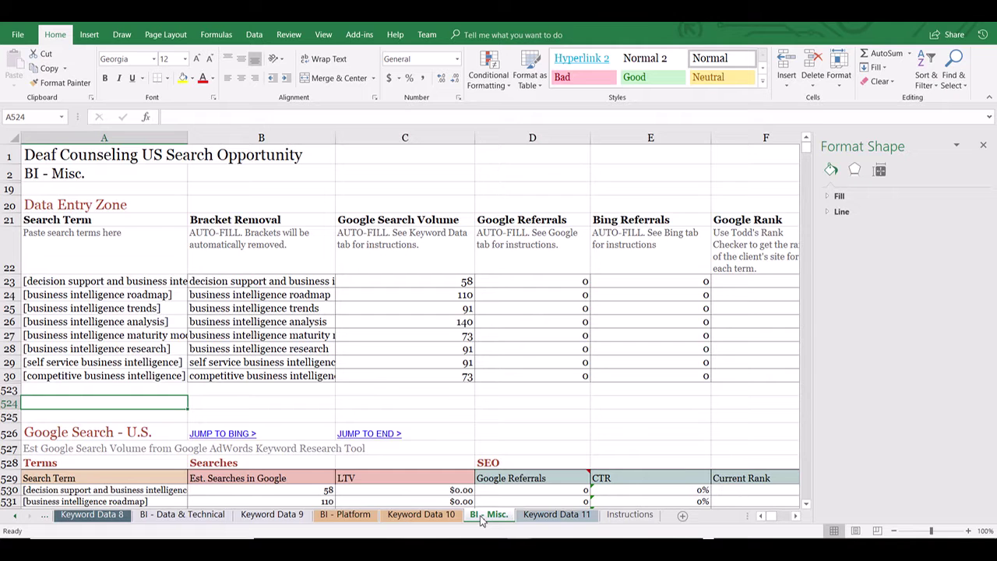
right_click(483, 519)
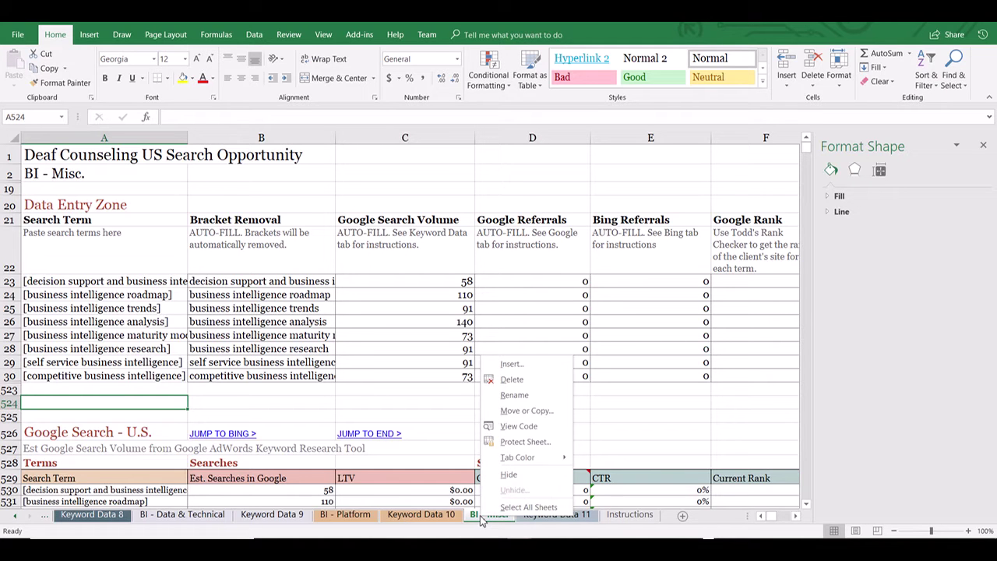
click(527, 411)
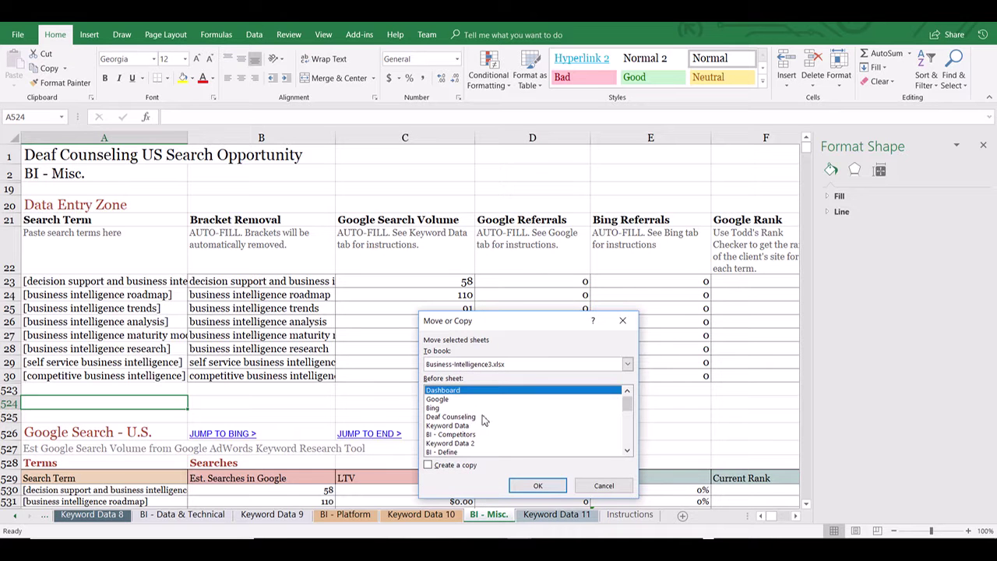
click(429, 466)
scroll(499, 432, down, 7)
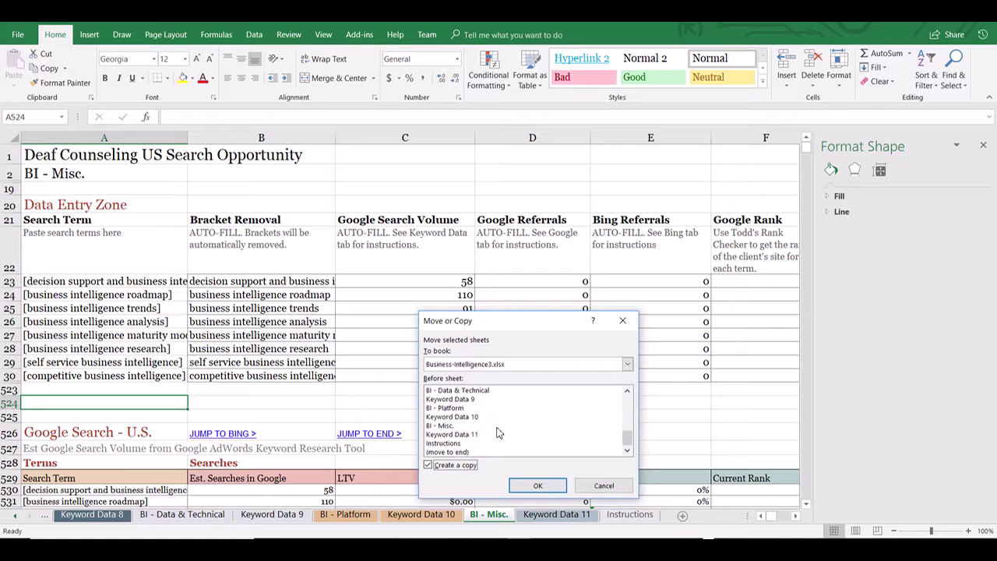
click(459, 444)
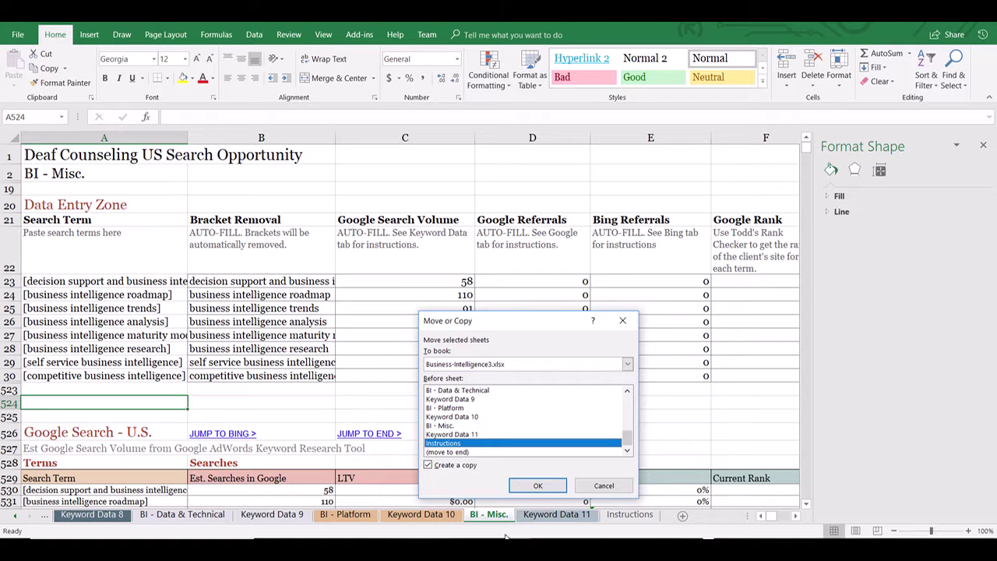
click(540, 486)
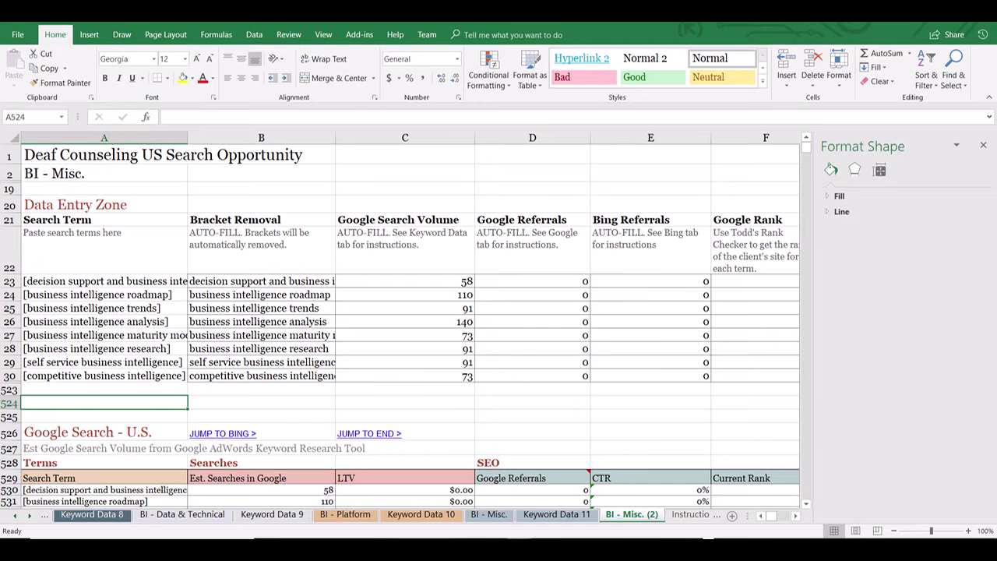
- Switch to the Deaf Counseling (1).xlsx workbook, filter Segmentation to Hard of Hearing instead of Deaf Therapy, and select the first keyword, C276
mouse_move(520, 554)
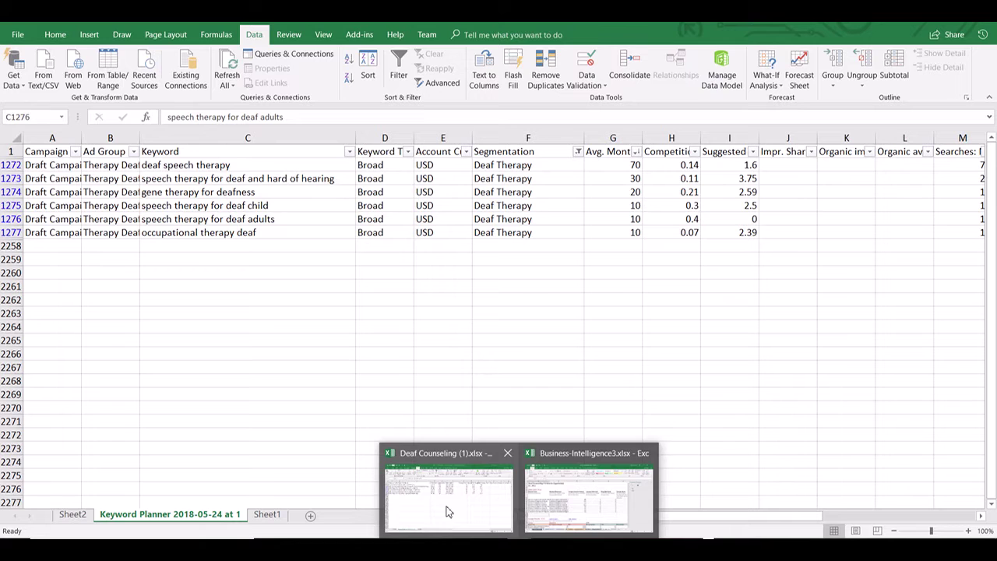
click(445, 507)
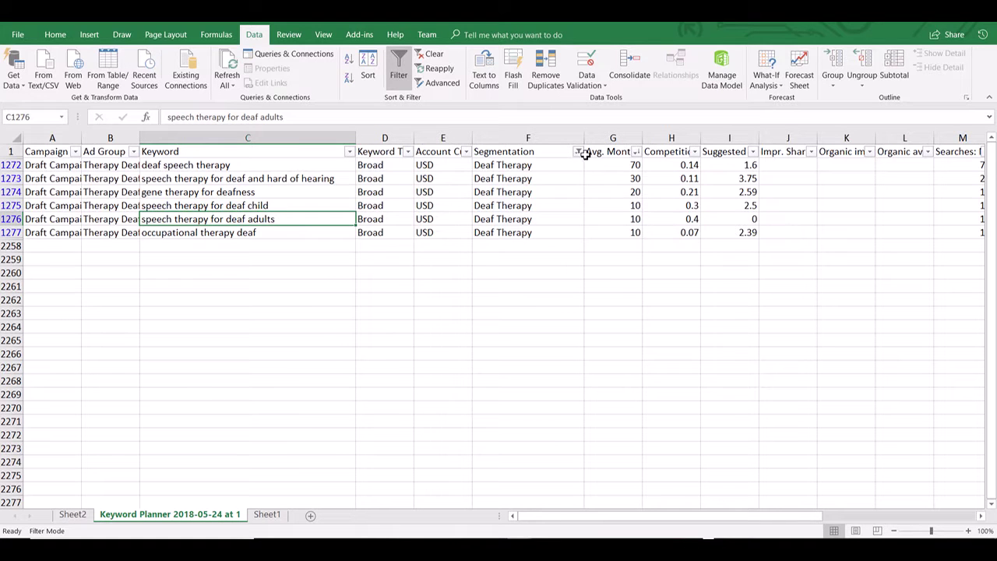
click(580, 152)
scroll(521, 334, down, 2)
scroll(522, 334, down, 5)
click(445, 319)
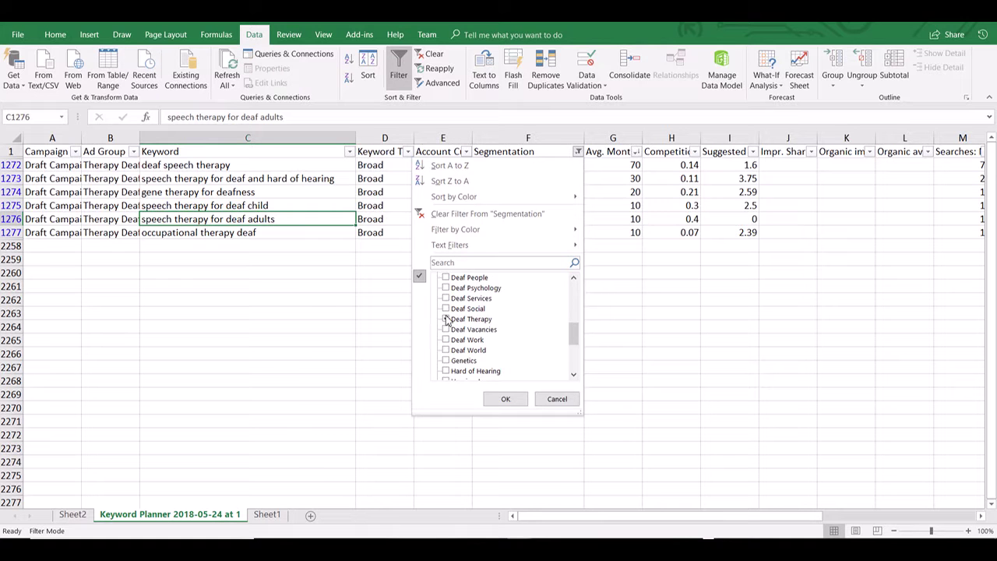
click(446, 320)
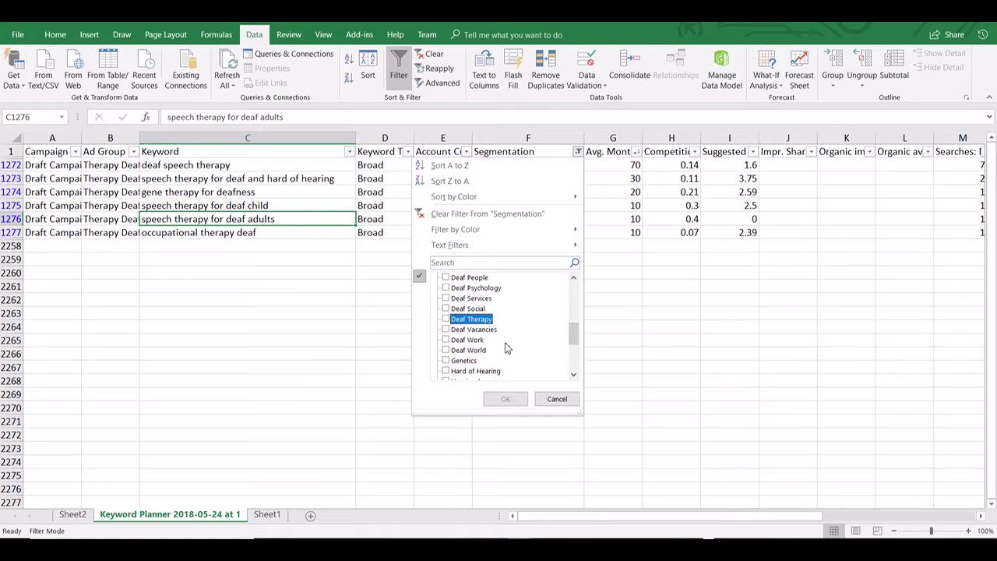
scroll(506, 349, down, 2)
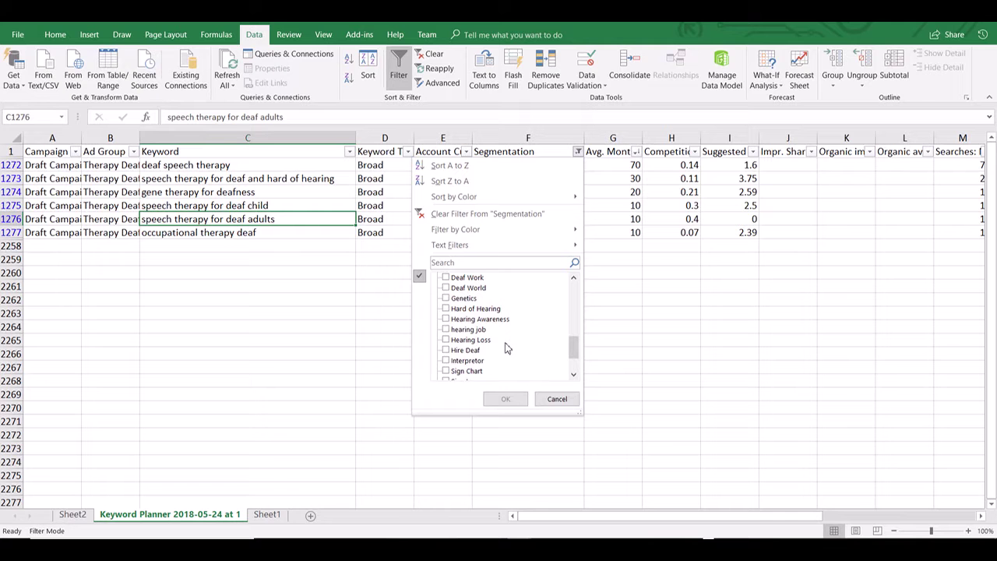
click(445, 308)
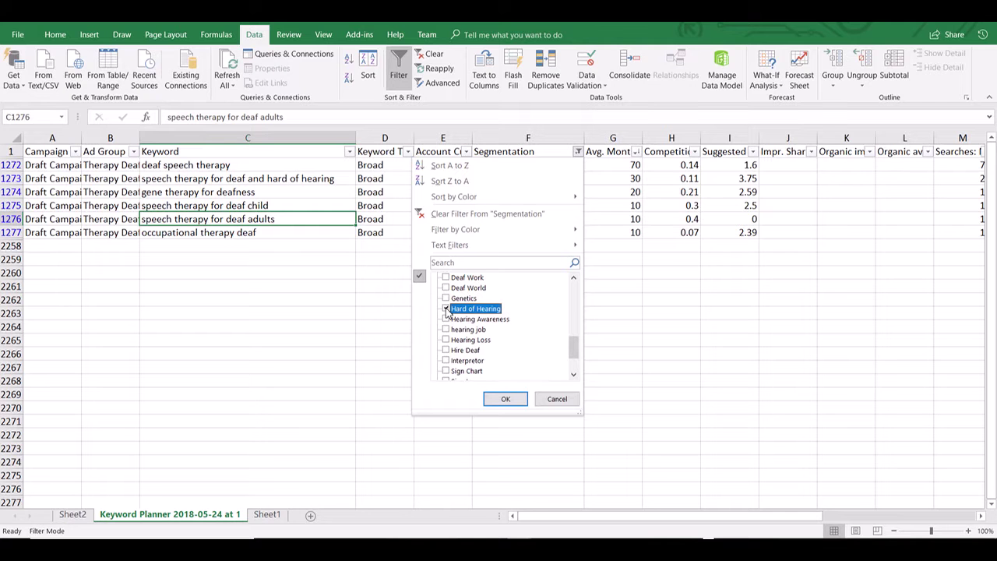
click(504, 399)
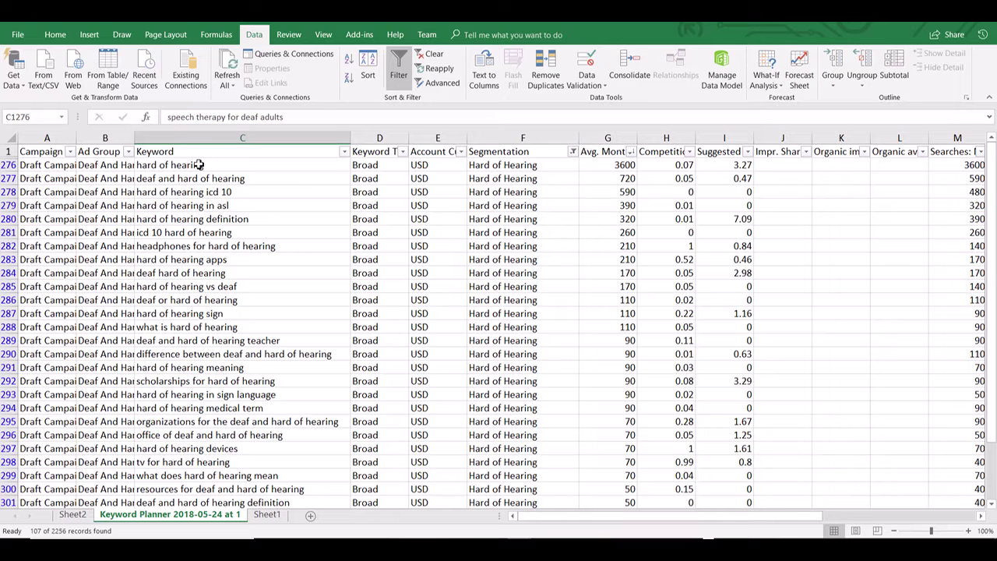
click(240, 168)
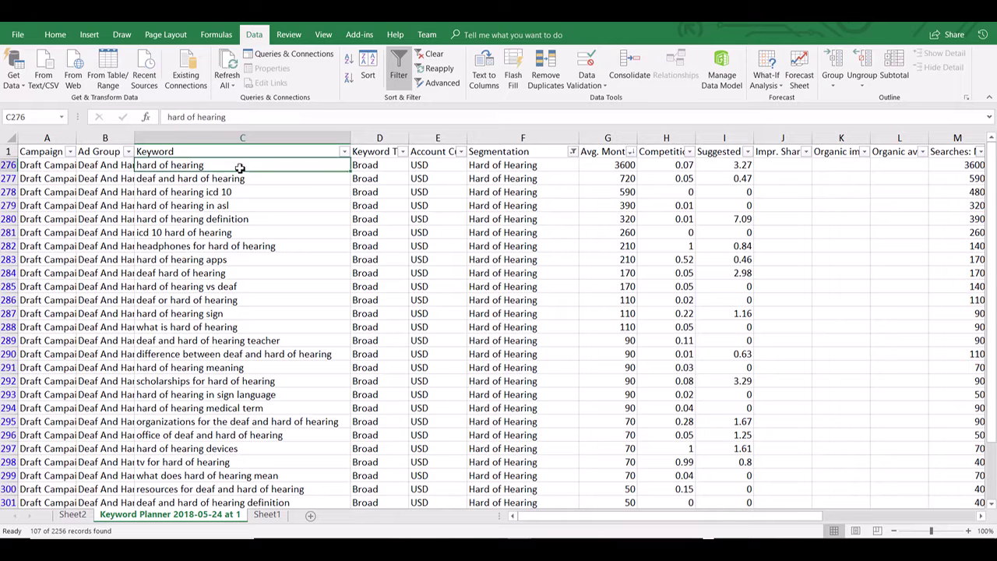
- Return to Business-Intelligence3.xlsx and create a copy of the Keyword Data 11 sheet before the Instructions sheet
key(alt+Tab)
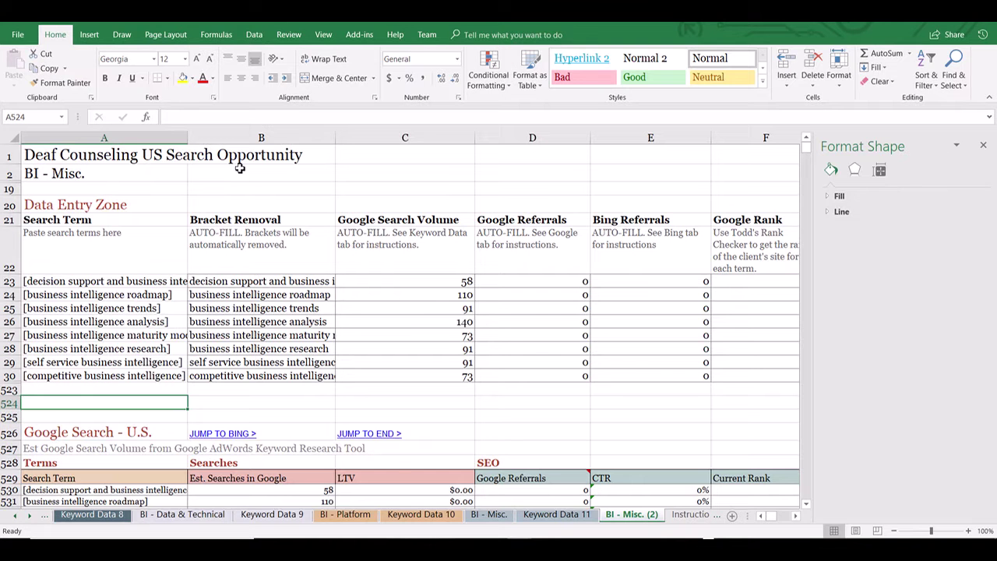
click(548, 517)
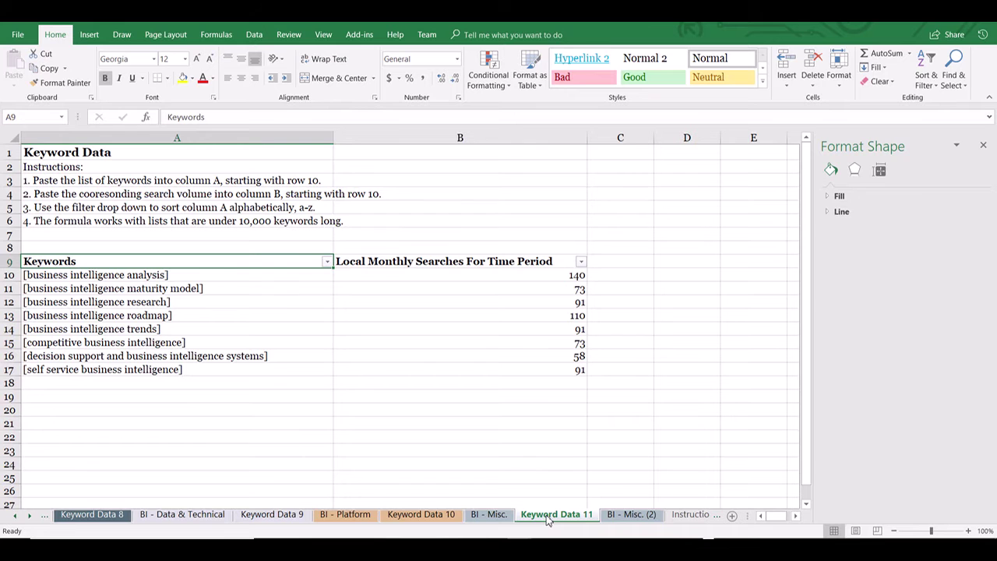
right_click(547, 518)
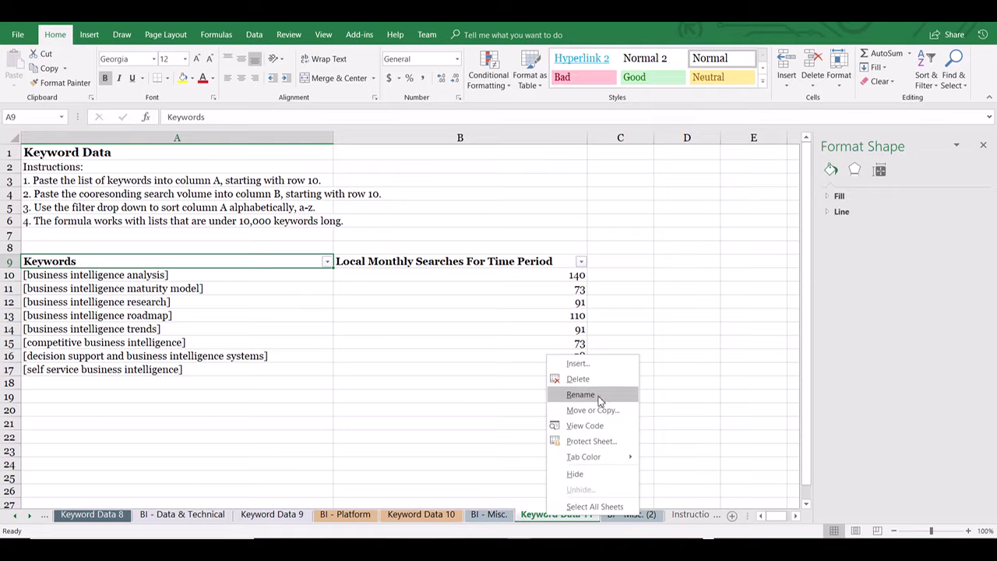
click(594, 415)
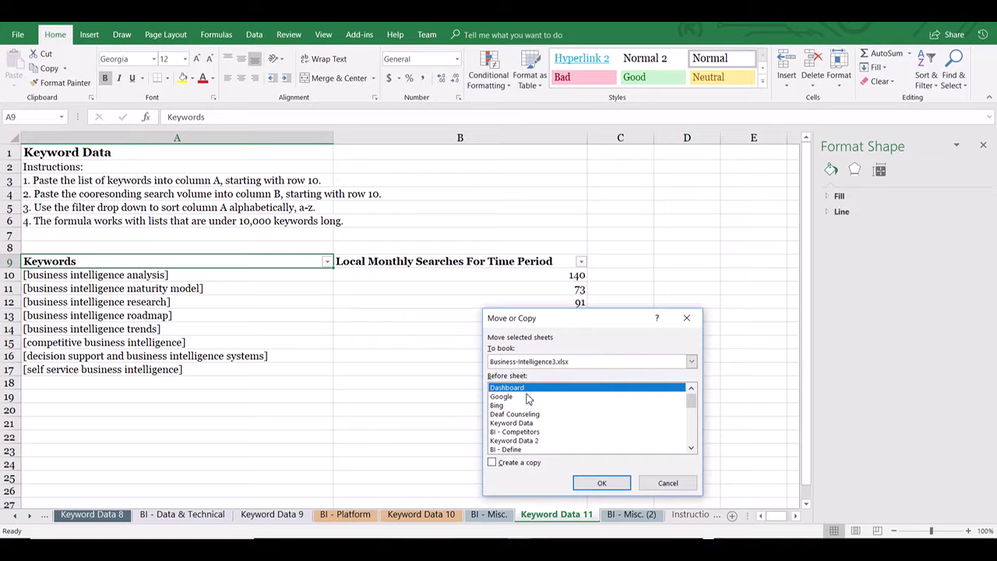
scroll(573, 427, down, 6)
scroll(572, 427, down, 3)
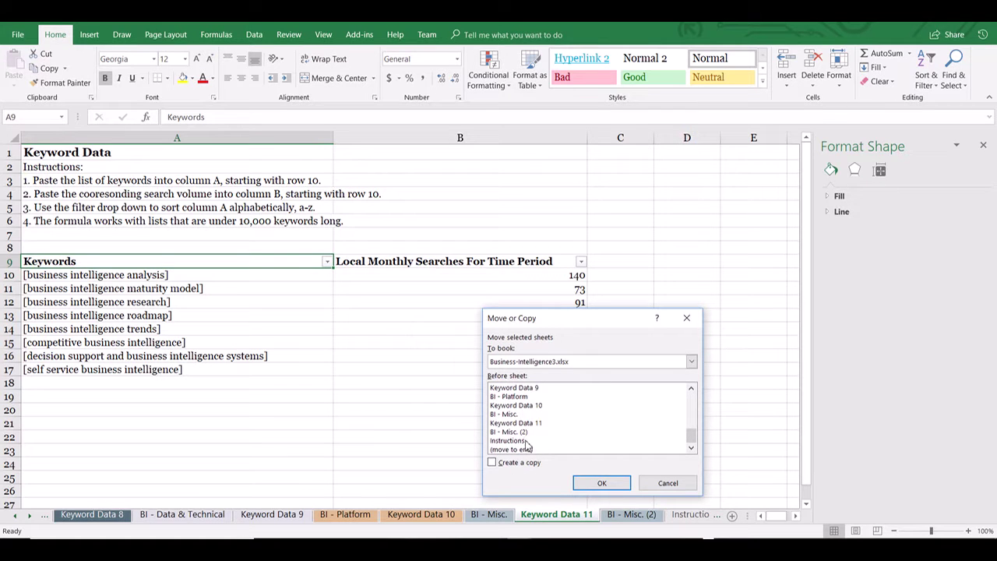
click(527, 441)
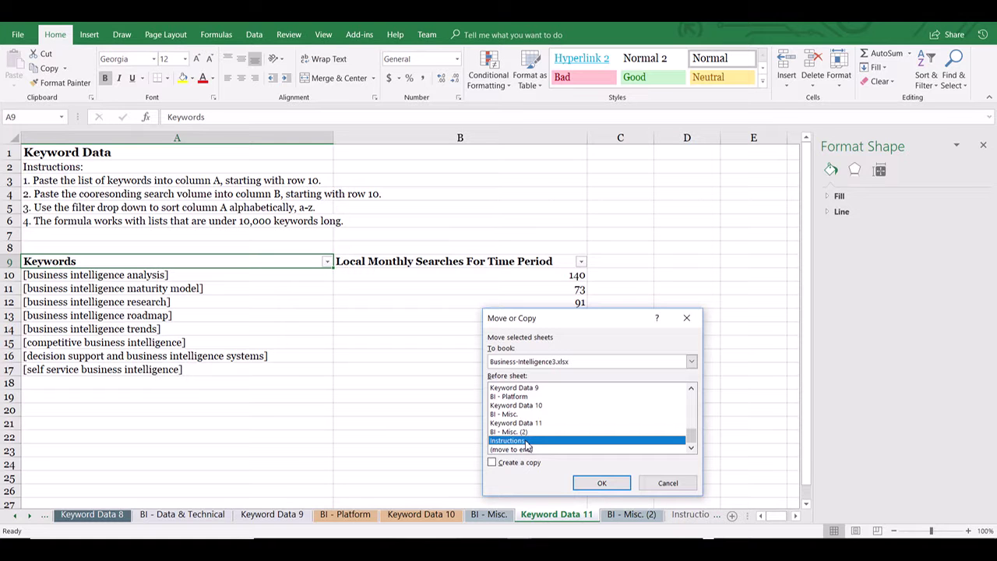
click(493, 463)
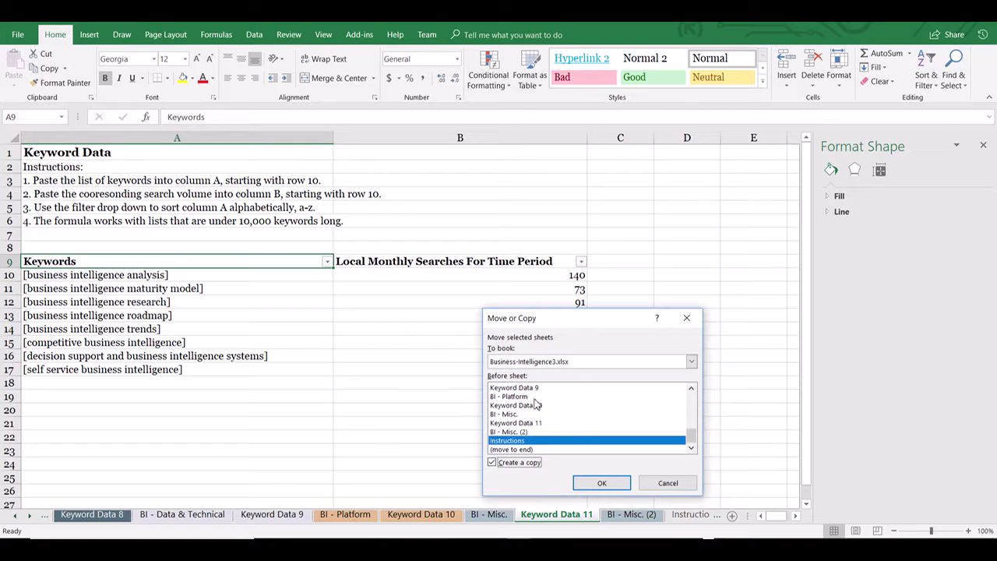
click(603, 483)
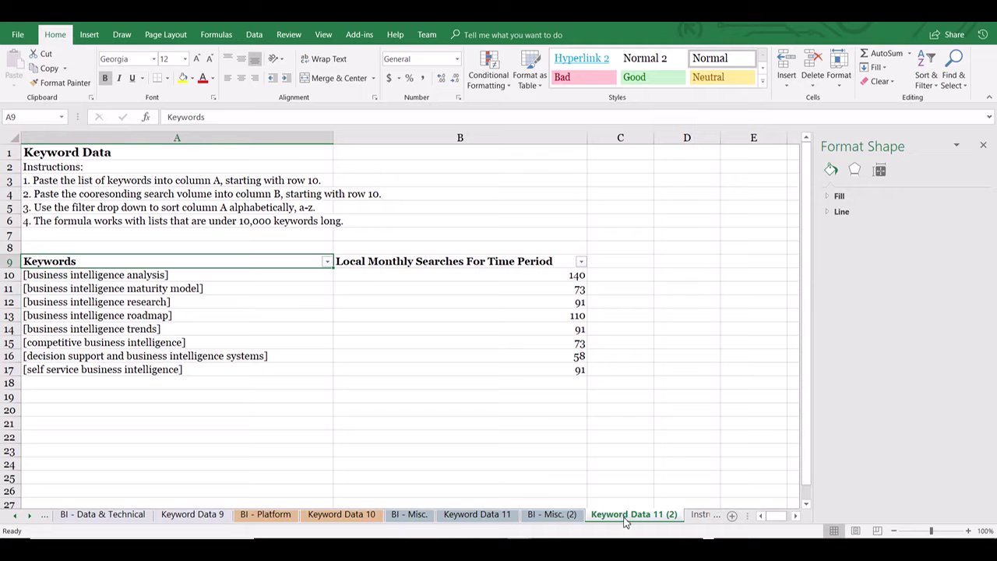
- Rename the copied Keyword Data 11 sheet to "Keyword Data 12"
right_click(652, 520)
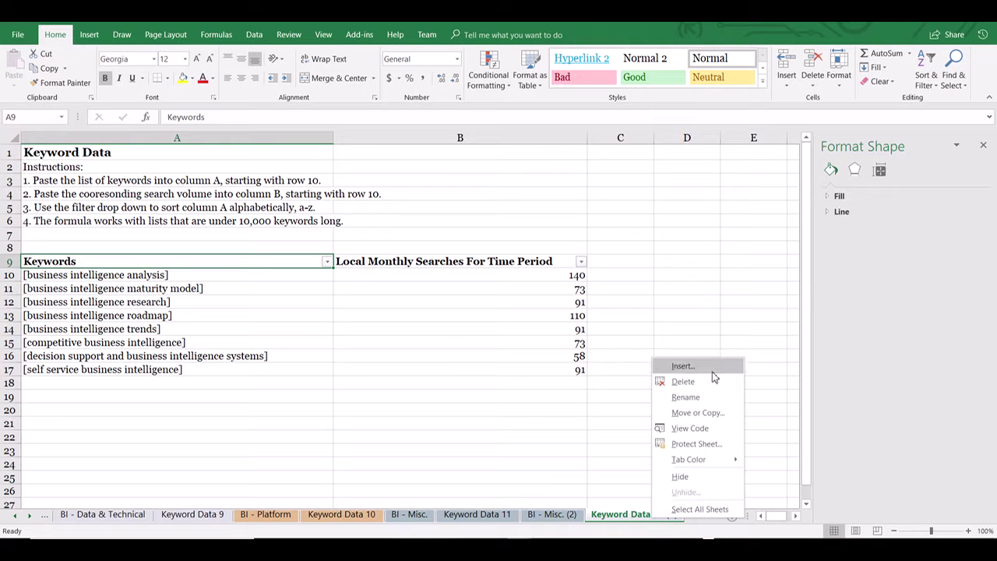
click(700, 397)
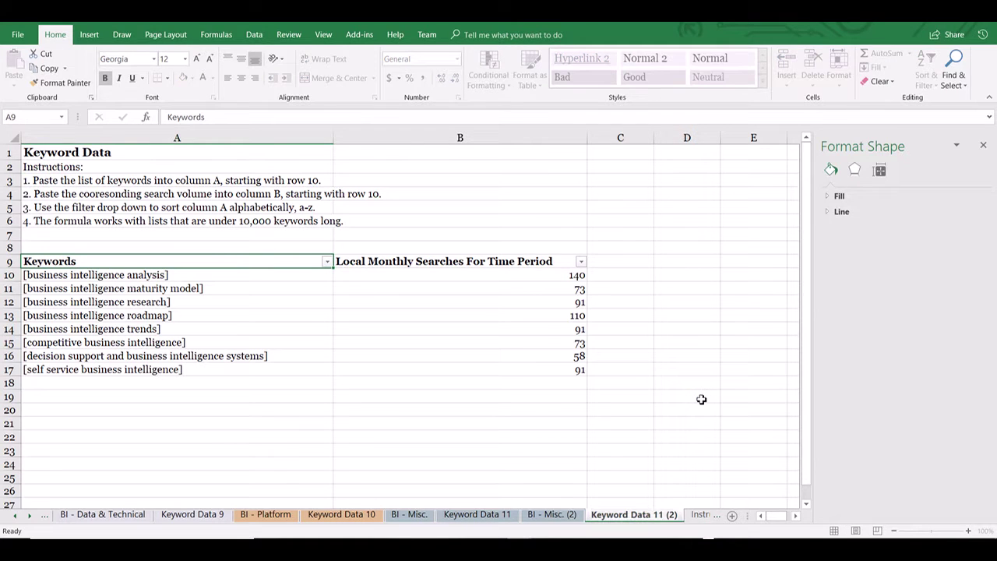
key(BackSpace)
key(BackSpace)
key(BackSpace)
key(BackSpace)
key(BackSpace)
text(2)
key(Return)
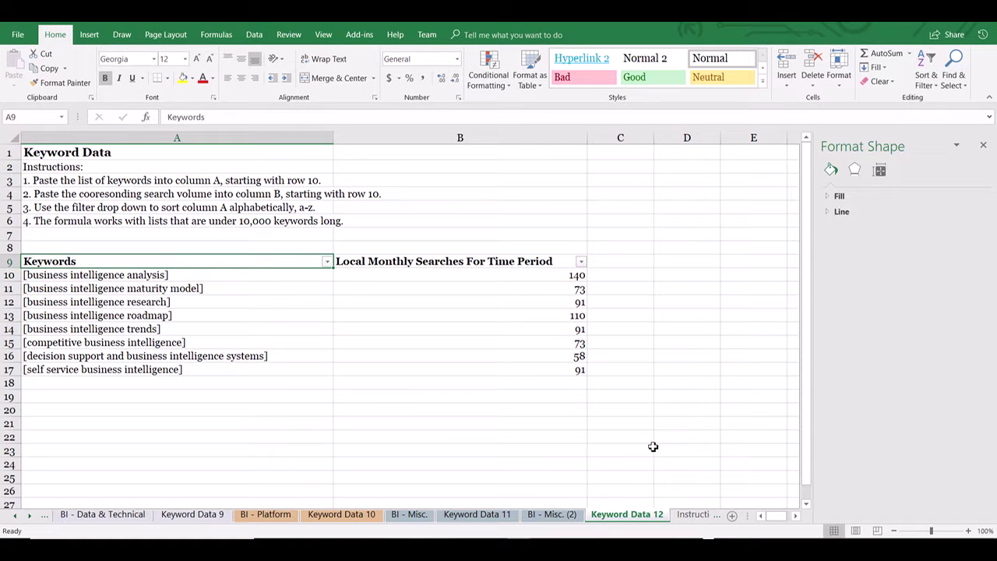
- Copy the filtered Hard of Hearing keywords from the Deaf Counseling (1).xlsx workbook into Keyword Data 12, starting at cell A10
click(240, 274)
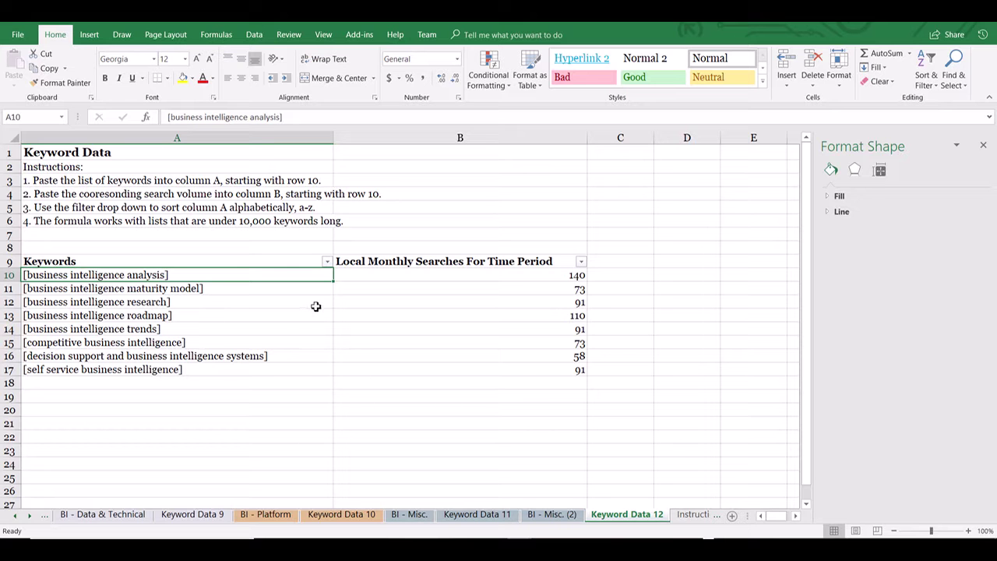
key(alt+Tab)
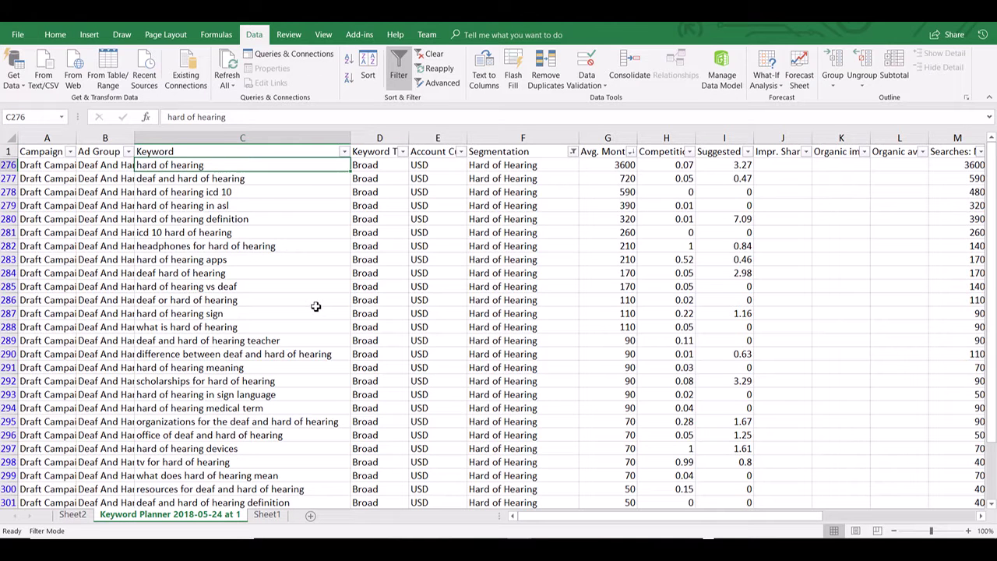
key(ctrl+shift+Down)
key(ctrl+c)
key(alt+Tab)
click(188, 274)
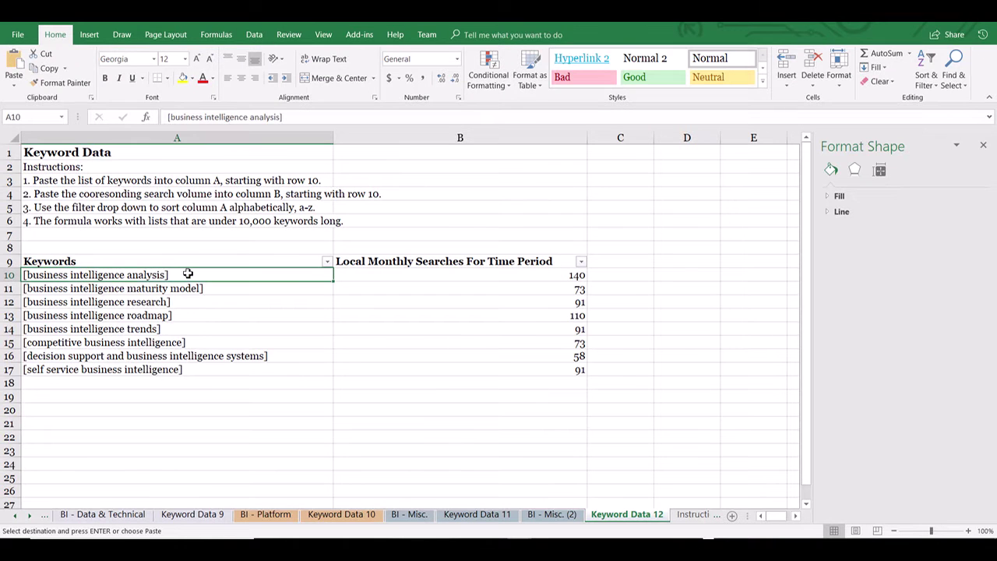
key(ctrl+v)
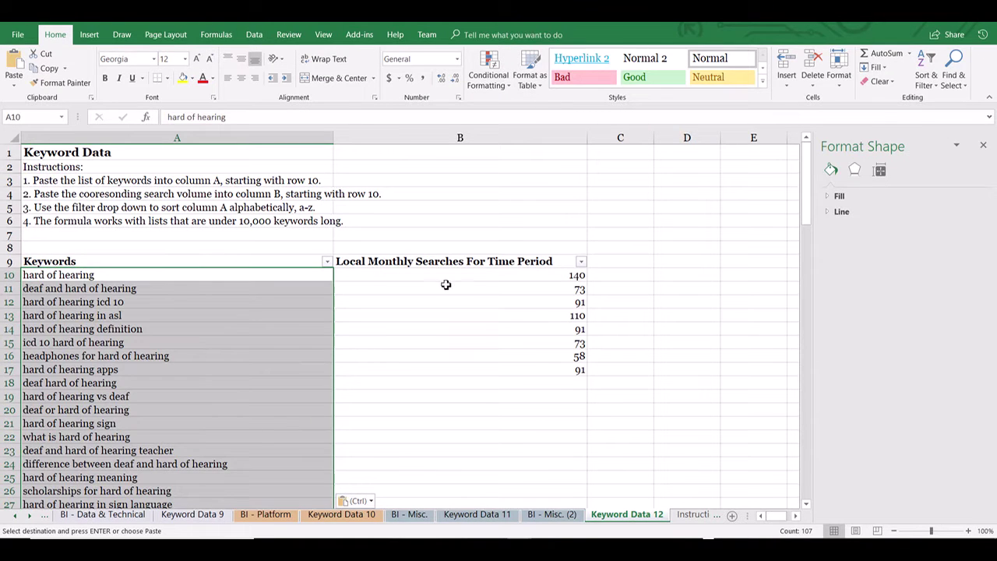
- Copy the matching Avg. Monthly Searches values from the Deaf Counseling workbook into column B of Keyword Data 12, starting at B10
click(454, 280)
key(alt+Tab)
key(Right)
key(Right)
key(Right)
key(Right)
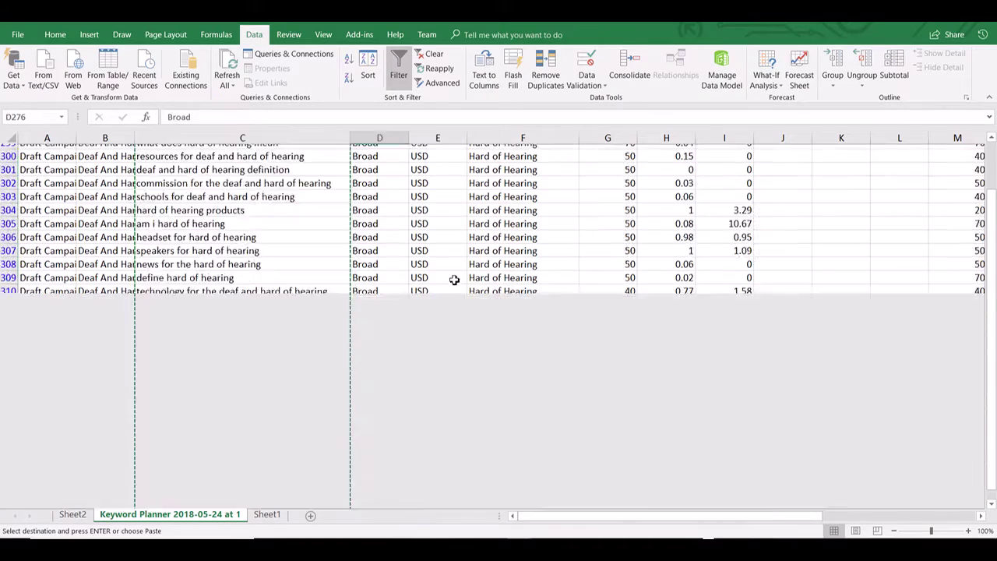
key(Right)
key(Left)
key(Down)
key(Up)
key(ctrl+shift+Down)
key(ctrl+c)
key(alt+Tab)
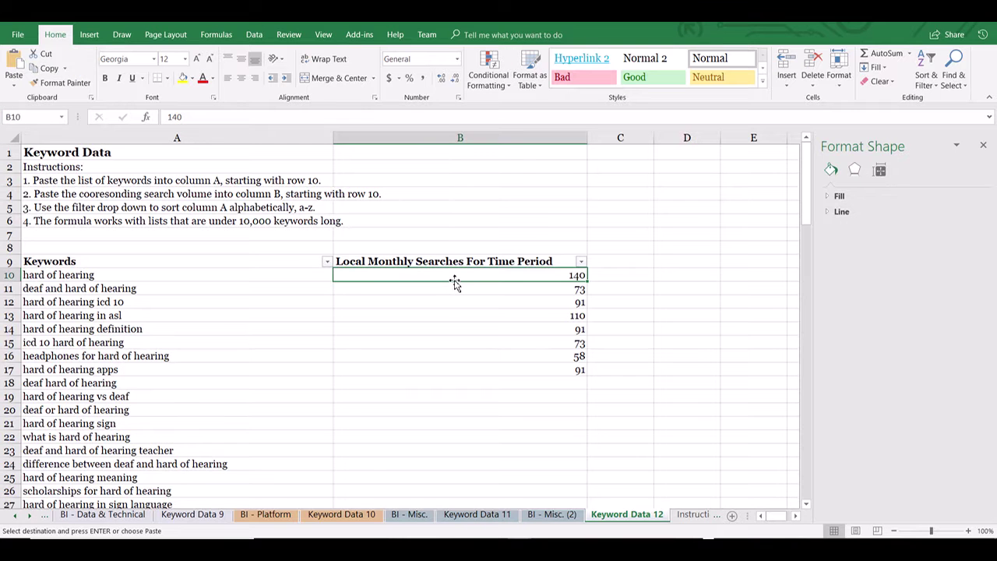
key(ctrl+v)
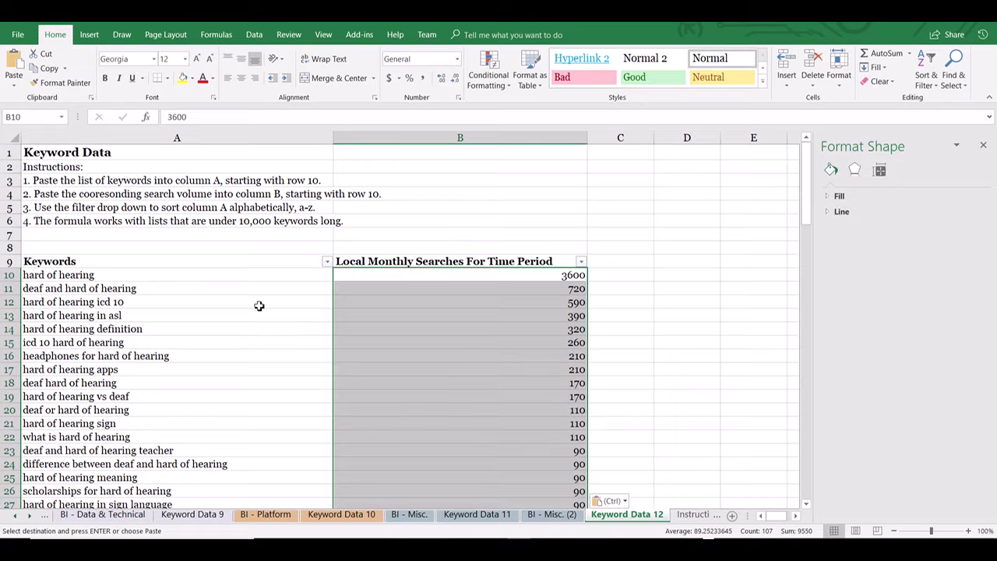
click(259, 304)
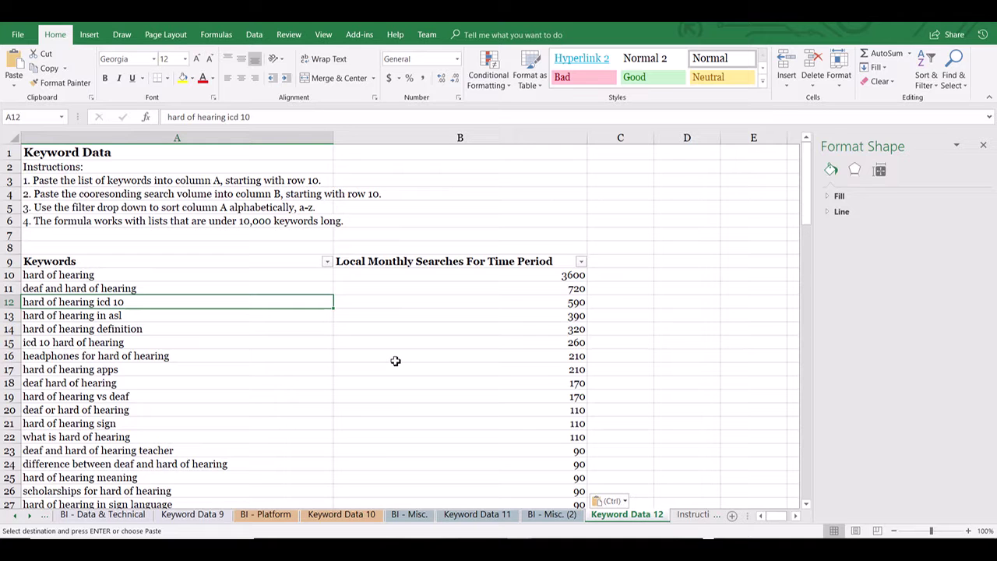
- In the Deaf Counseling workbook, add Asl Sign Language to the Segmentation filter and sort Avg. Monthly Searches from largest to smallest
key(alt+Tab)
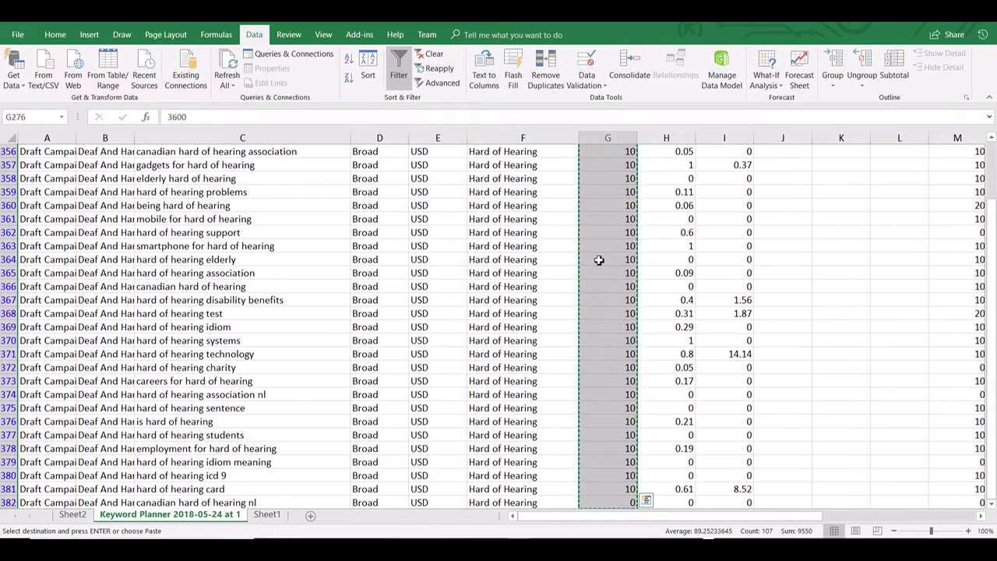
click(599, 260)
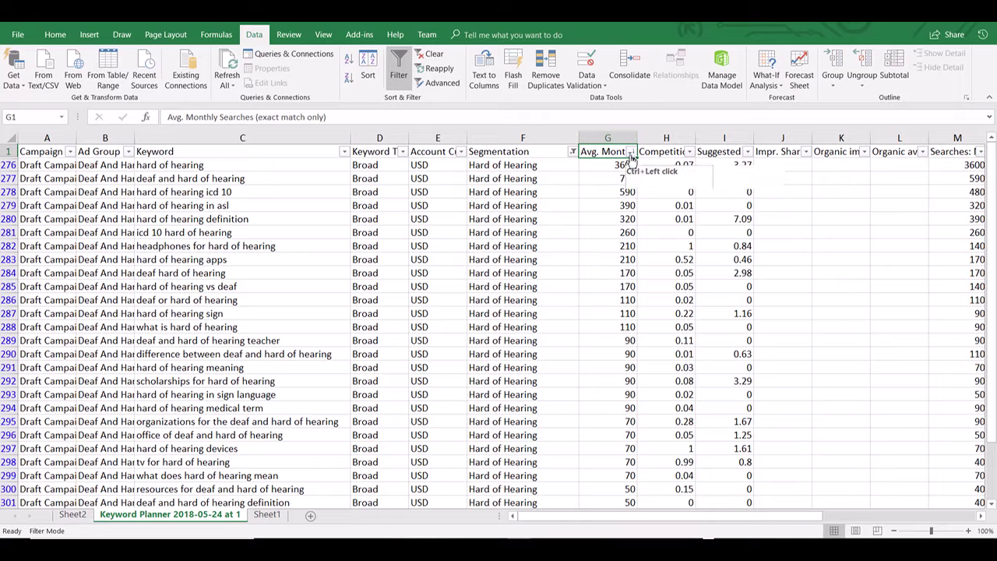
click(573, 151)
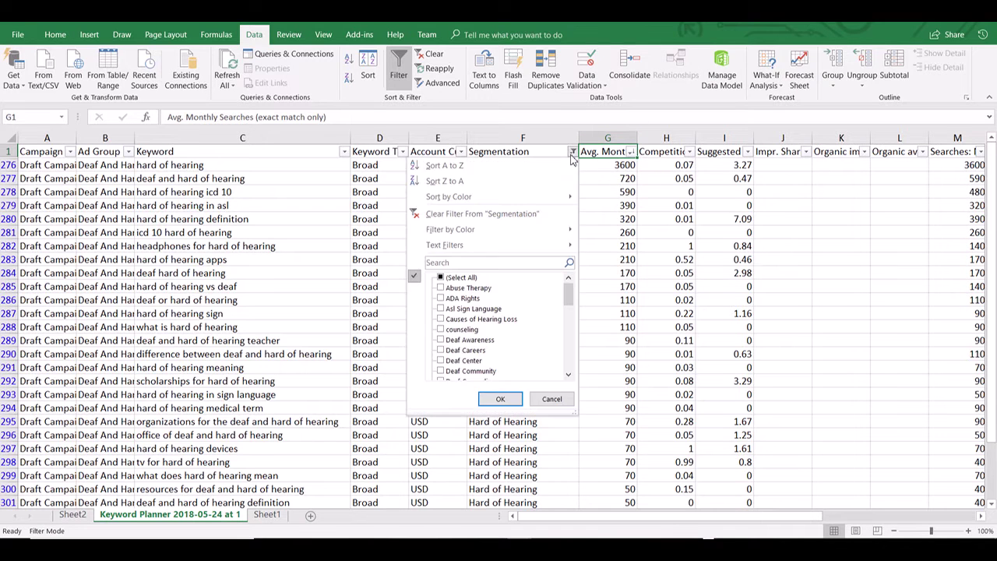
click(448, 309)
click(500, 398)
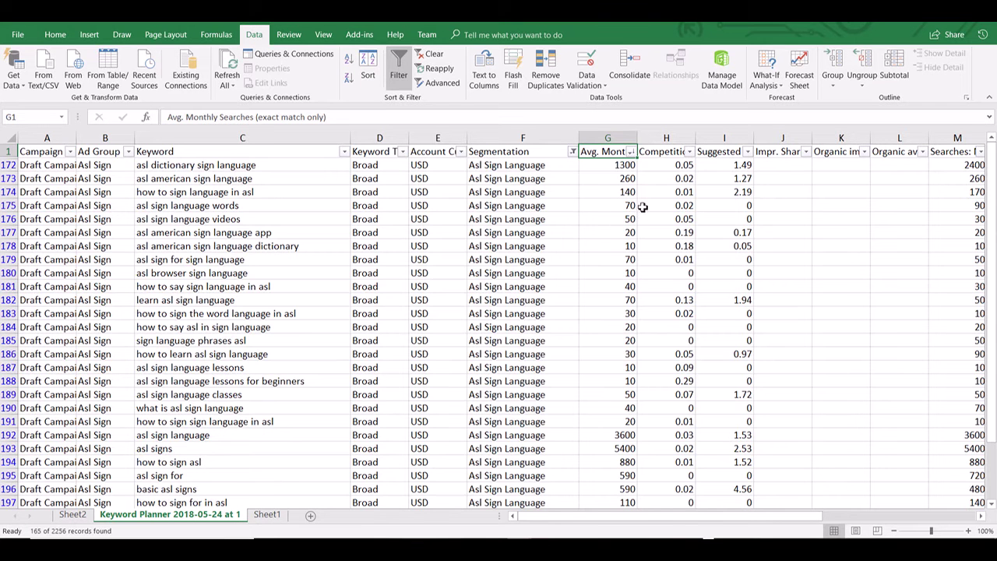
click(631, 153)
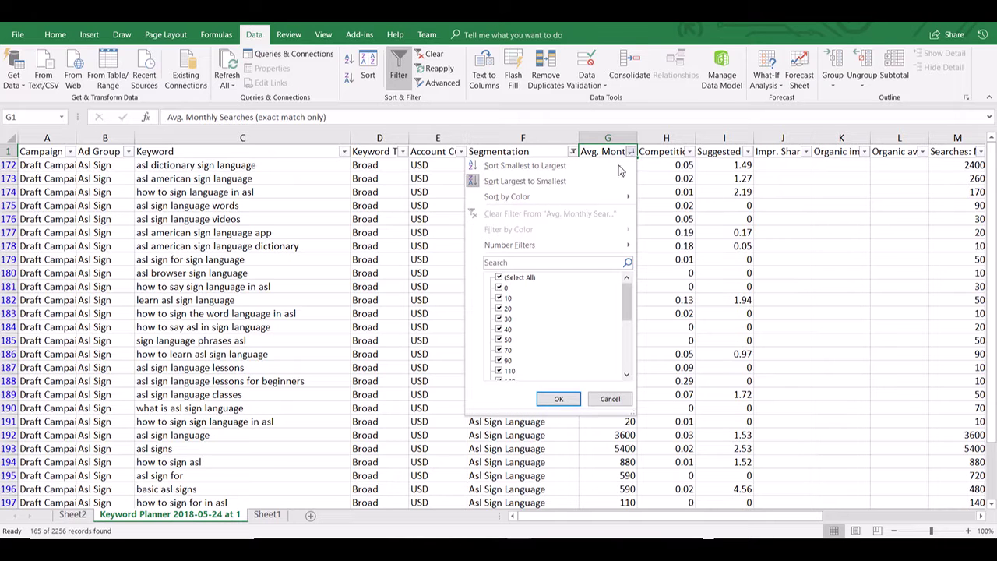
click(584, 191)
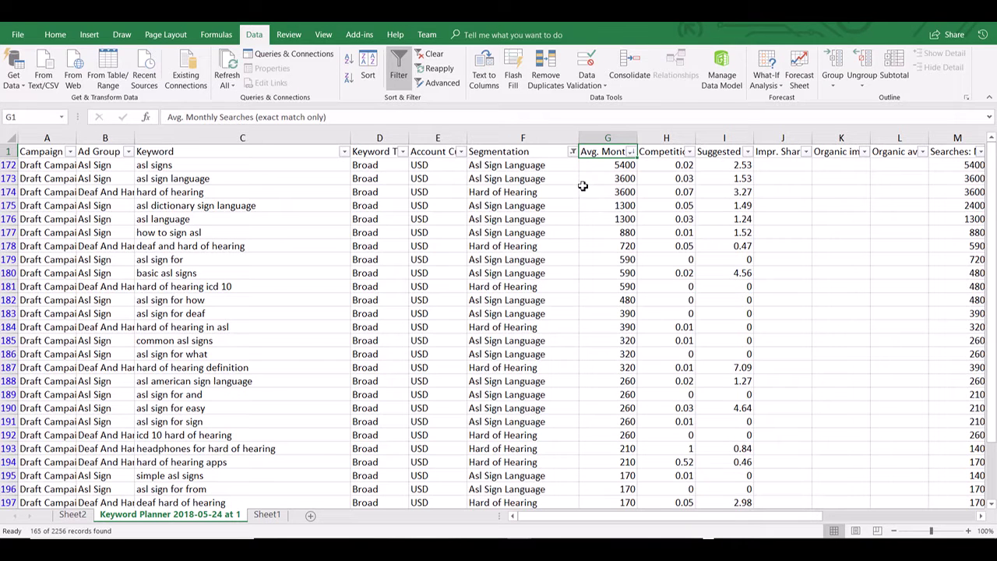
- Examine how the Asl Sign Language and Hard of Hearing keywords mix in the sorted list, comparing keywords, segmentation and search volumes
click(612, 170)
key(Down)
key(Down)
key(Down)
key(Down)
key(Down)
key(Down)
key(Down)
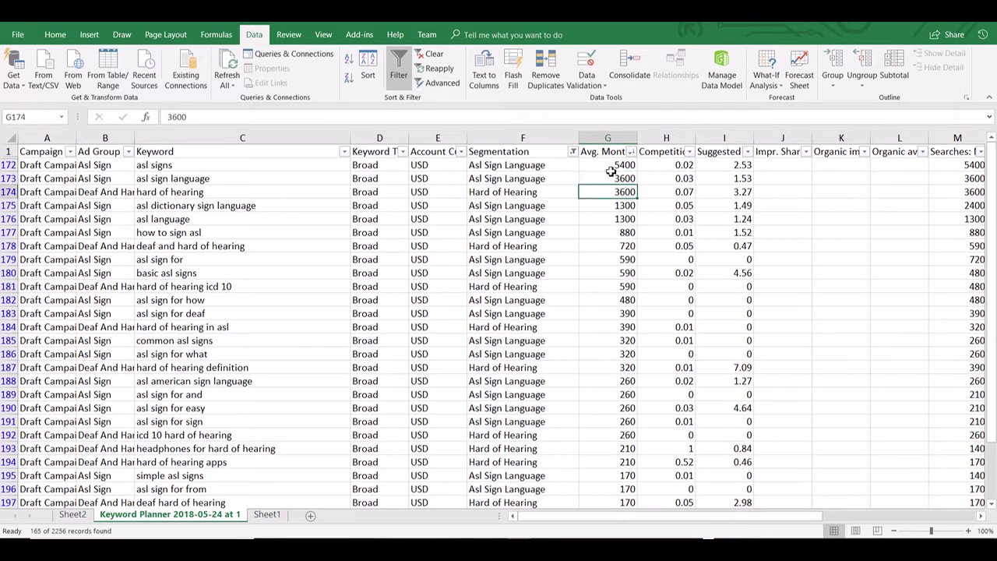
key(Left)
key(Left)
key(Left)
key(Left)
key(Up)
key(Up)
key(Up)
key(Up)
key(Up)
key(Up)
key(Up)
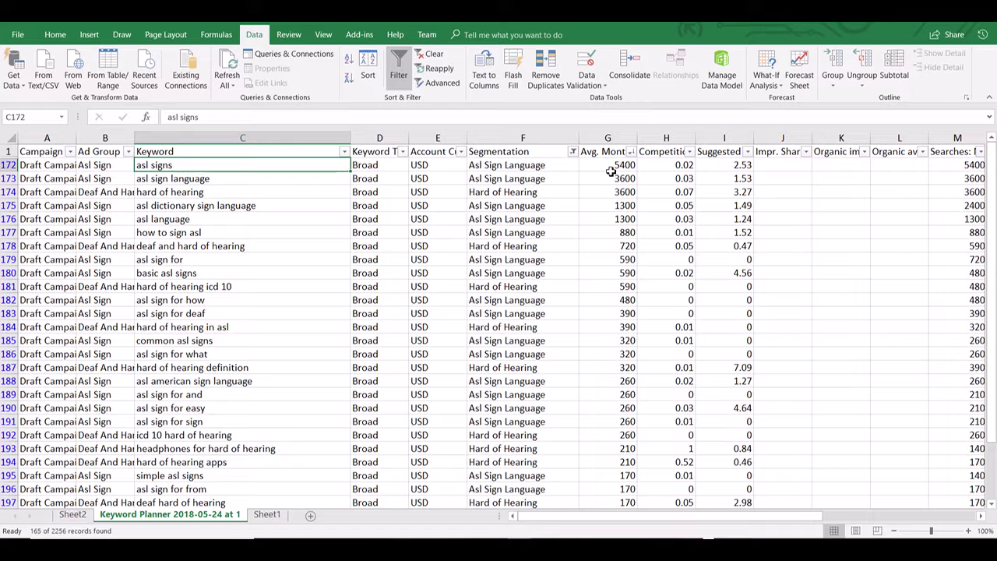
key(Down)
key(Down)
key(Down)
key(Down)
key(Down)
key(Down)
key(Down)
key(Down)
key(Down)
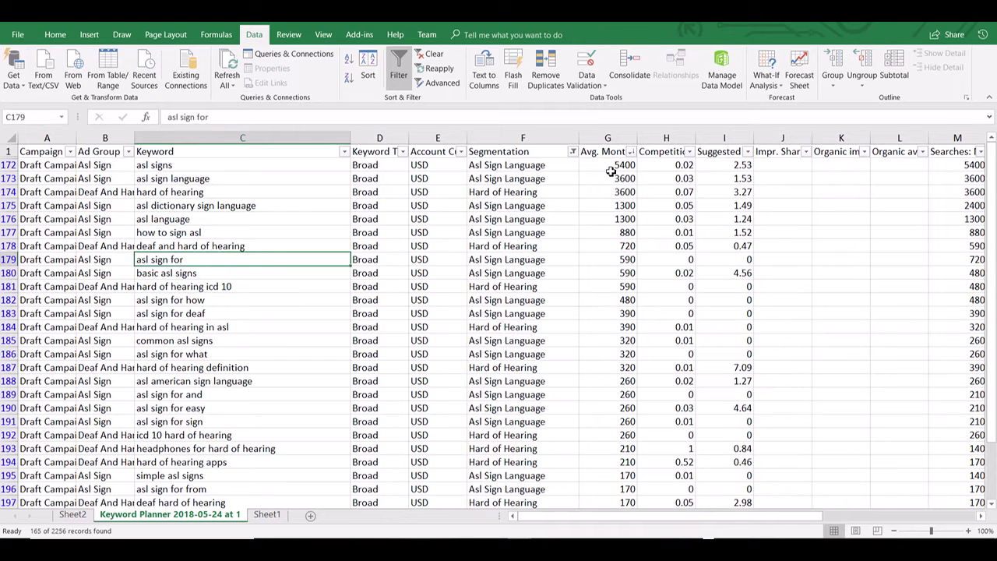
key(Up)
key(Up)
key(Up)
key(Up)
key(Up)
key(Up)
key(Up)
key(Up)
key(Up)
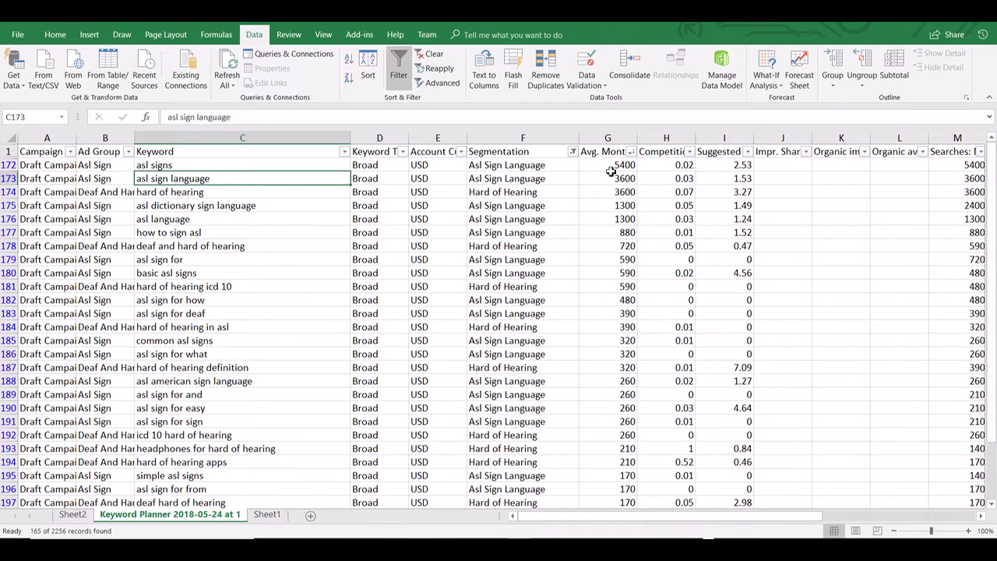
key(Right)
key(Right)
key(Right)
key(Right)
key(Right)
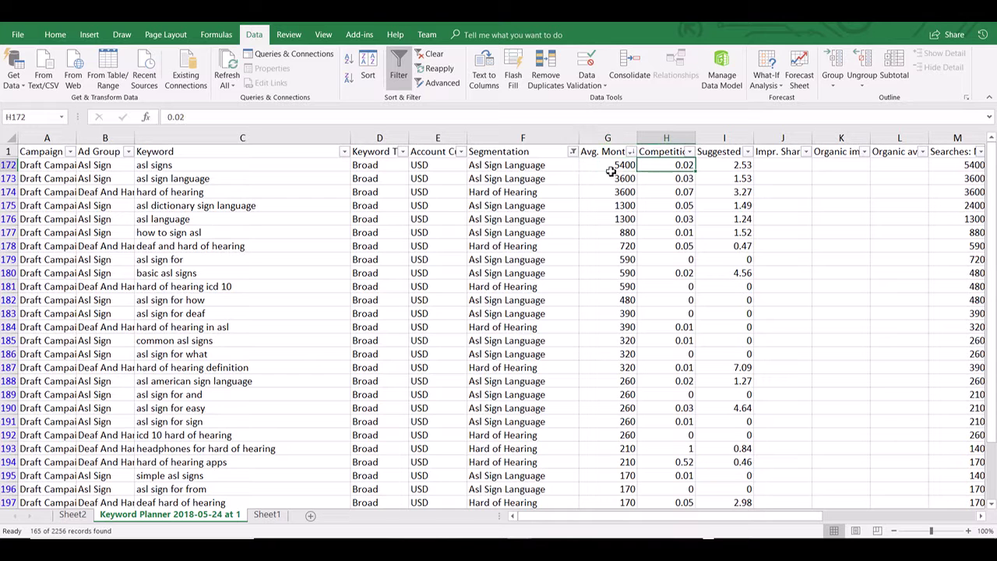
key(Left)
key(Left)
key(Left)
key(Left)
key(Left)
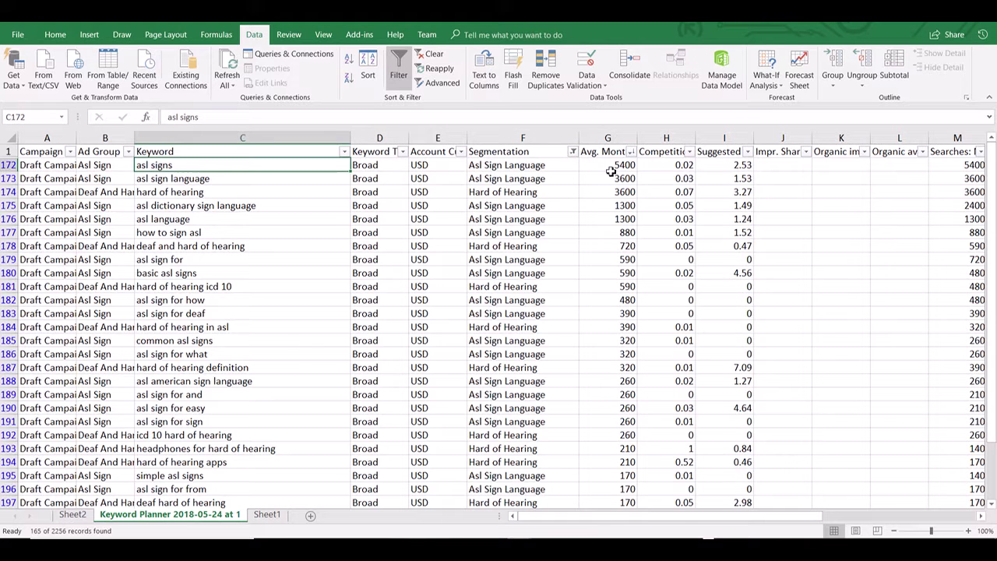
key(Right)
key(Right)
key(Right)
key(Right)
key(Down)
key(Up)
key(Left)
key(Left)
key(Left)
key(Left)
key(Left)
key(Right)
key(Right)
key(Left)
key(Down)
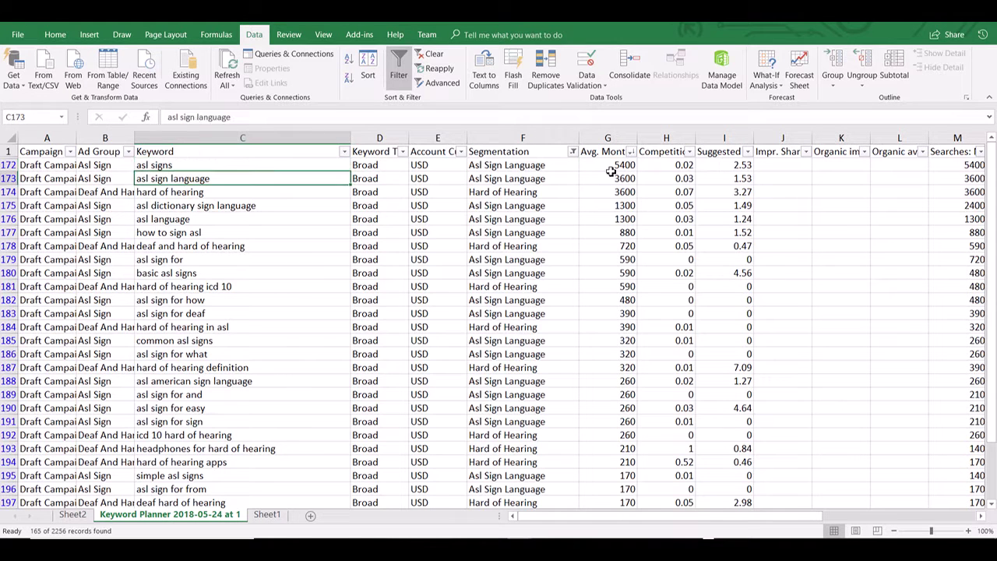
key(Right)
key(Right)
key(Right)
key(Left)
key(Left)
key(Right)
key(Right)
key(Right)
key(Up)
key(Left)
key(Left)
key(Left)
key(Left)
key(Left)
key(Right)
- Open the BI - Misc. (2) sheet in Business-Intelligence3.xlsx and check the Segmentation names in the Deaf Counseling workbook
key(alt+Tab)
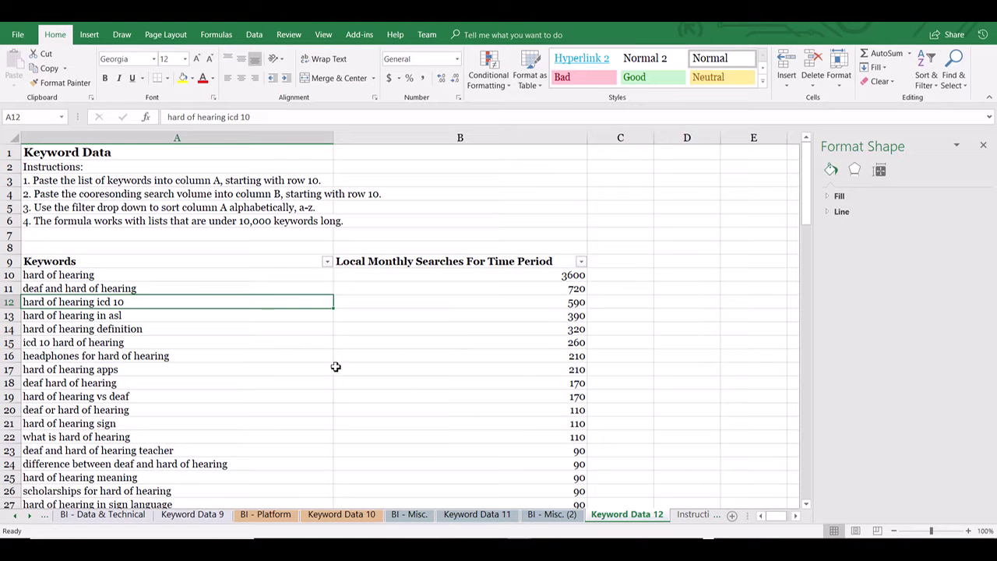
click(551, 516)
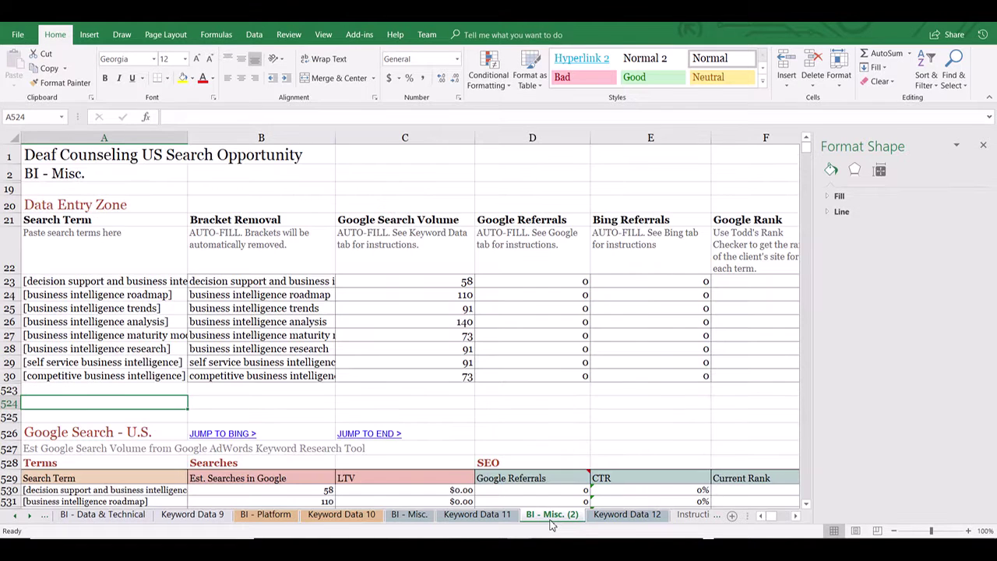
key(alt+Tab)
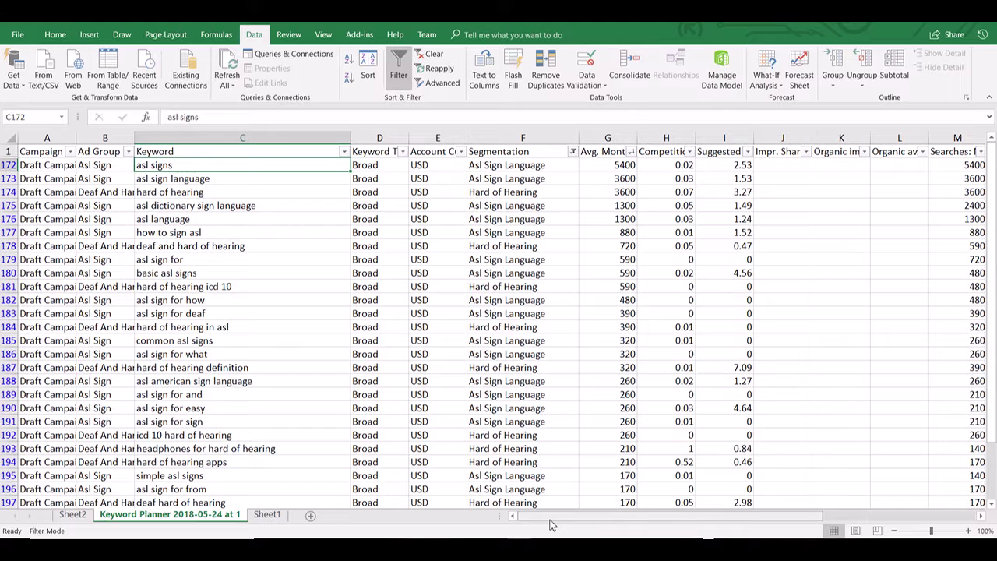
click(520, 246)
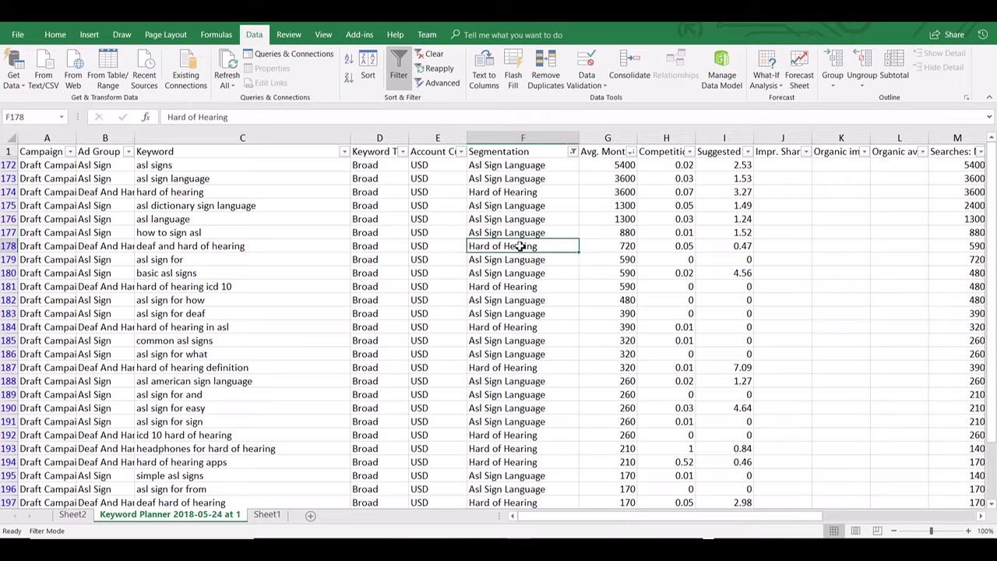
click(526, 178)
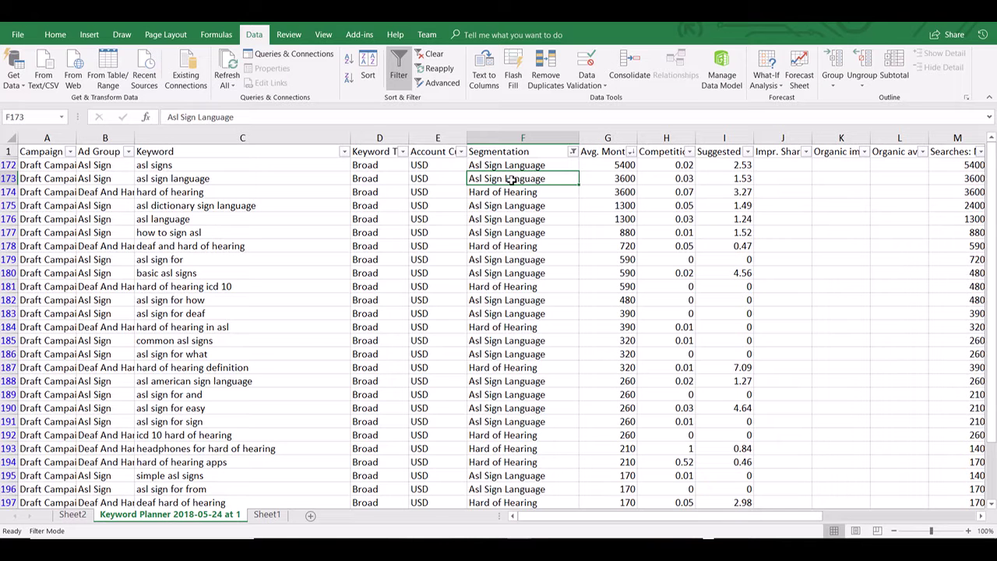
click(525, 248)
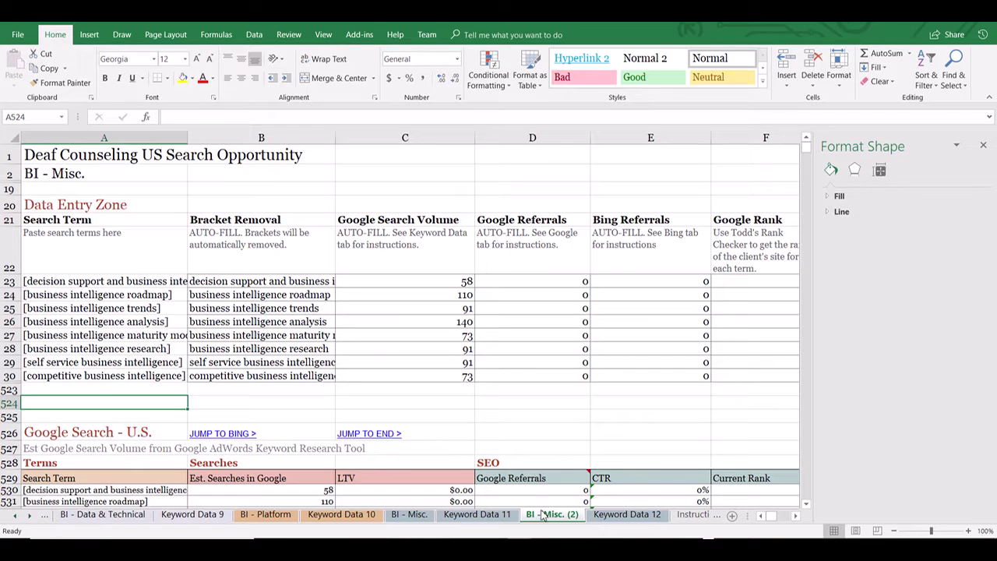
- In Business-Intelligence3.xlsx, rename the BI - Misc. (2) sheet to "Hard of Hearing"
right_click(539, 518)
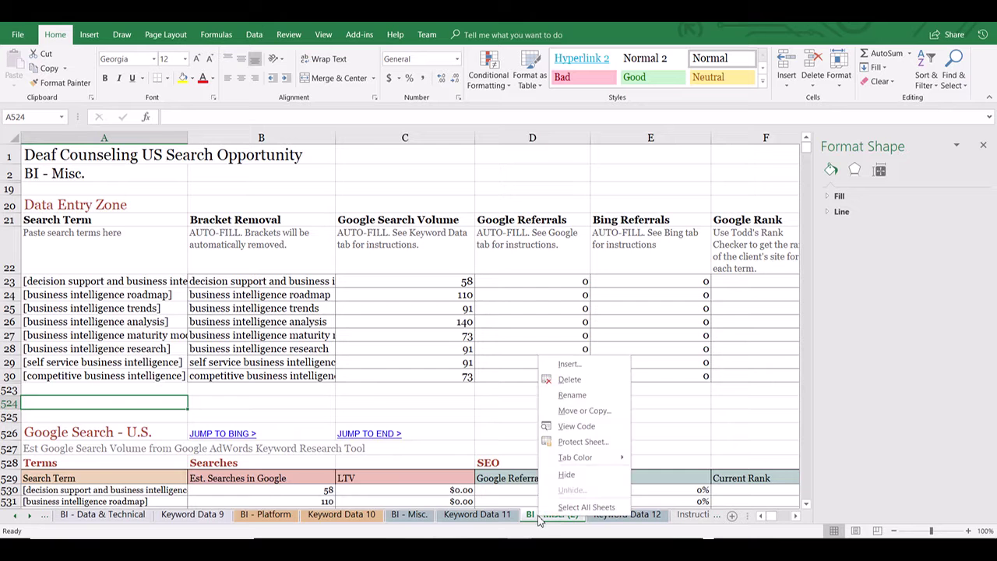
click(606, 397)
text(Hard of Hearing)
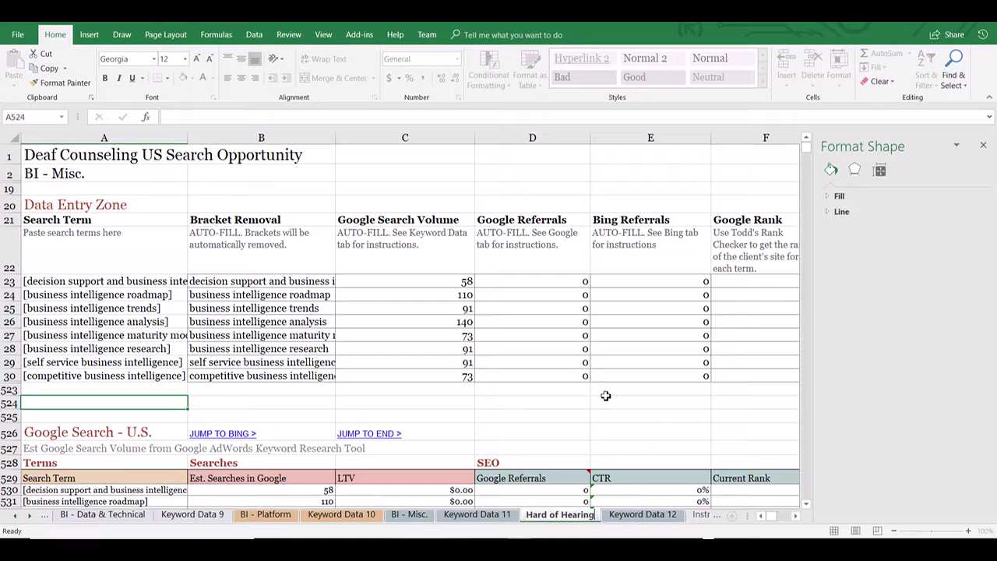
key(Return)
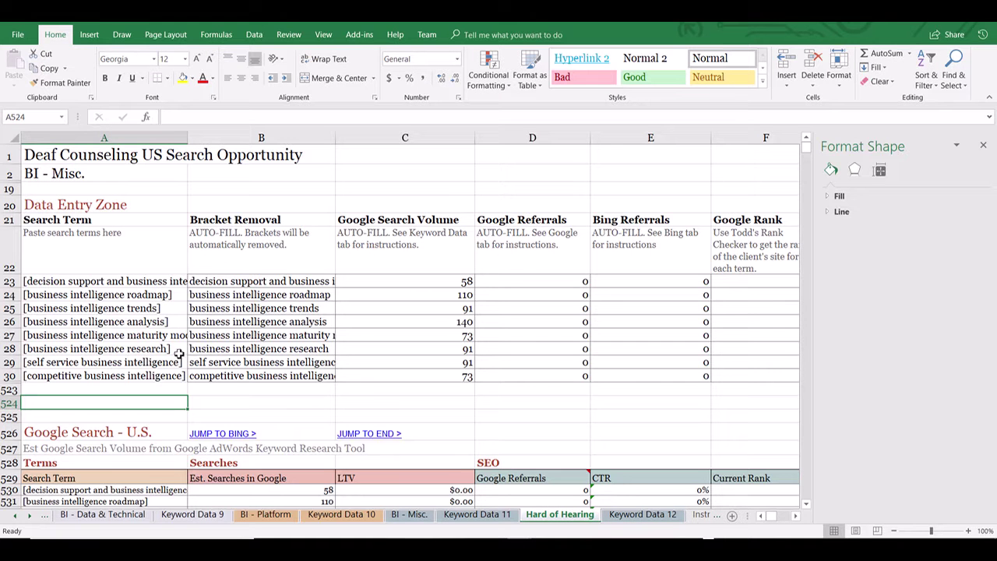
- Check the Keyword Data 12 sheet, then unhide the rows between 30 and 523 on the Hard of Hearing sheet
click(654, 518)
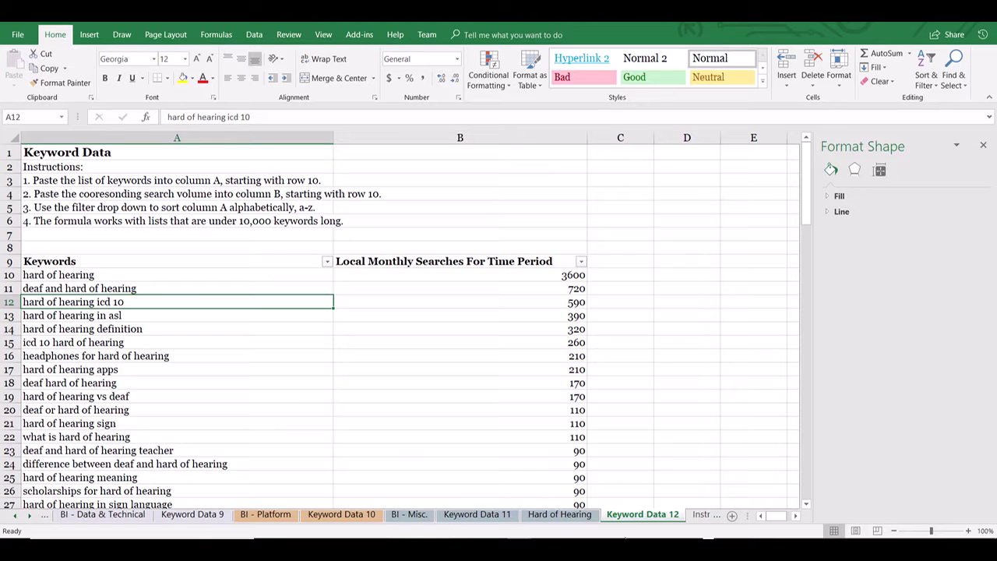
click(555, 519)
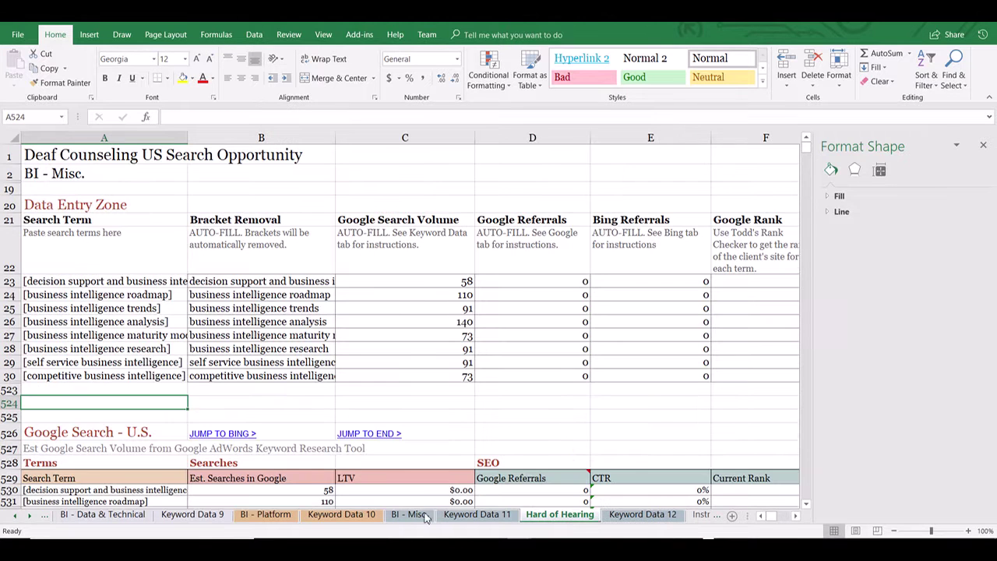
click(111, 282)
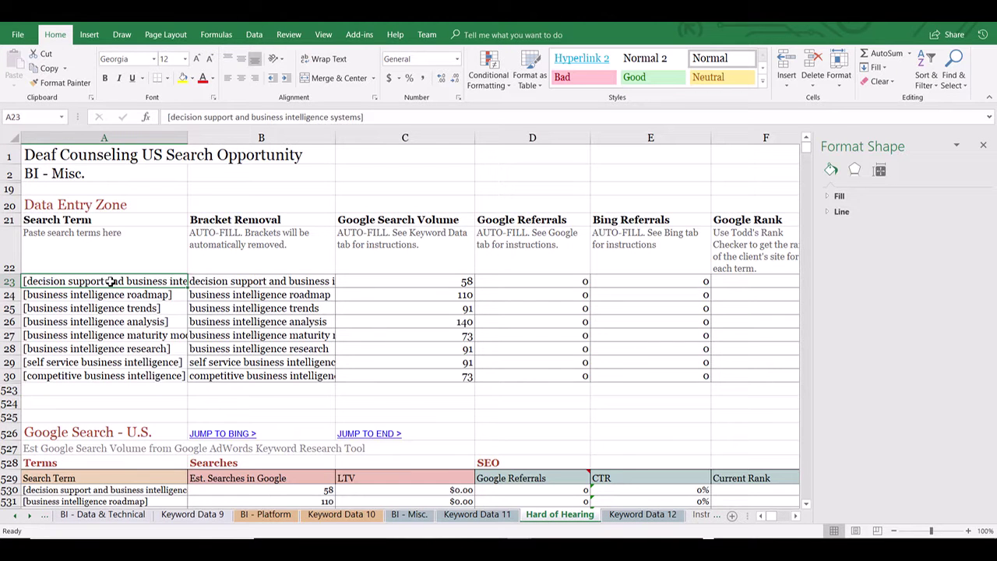
click(13, 376)
drag(13, 375, 9, 391)
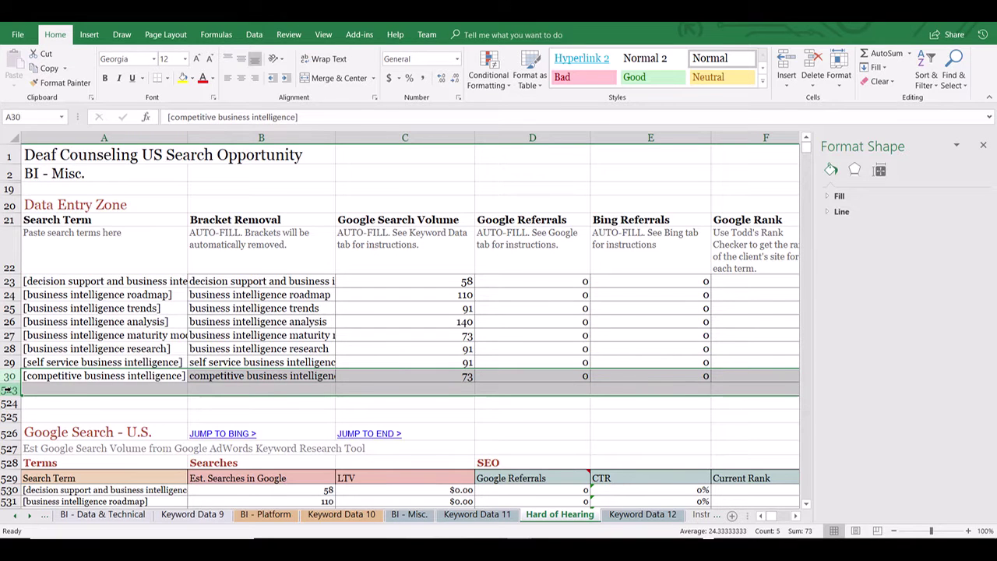
right_click(9, 392)
click(48, 379)
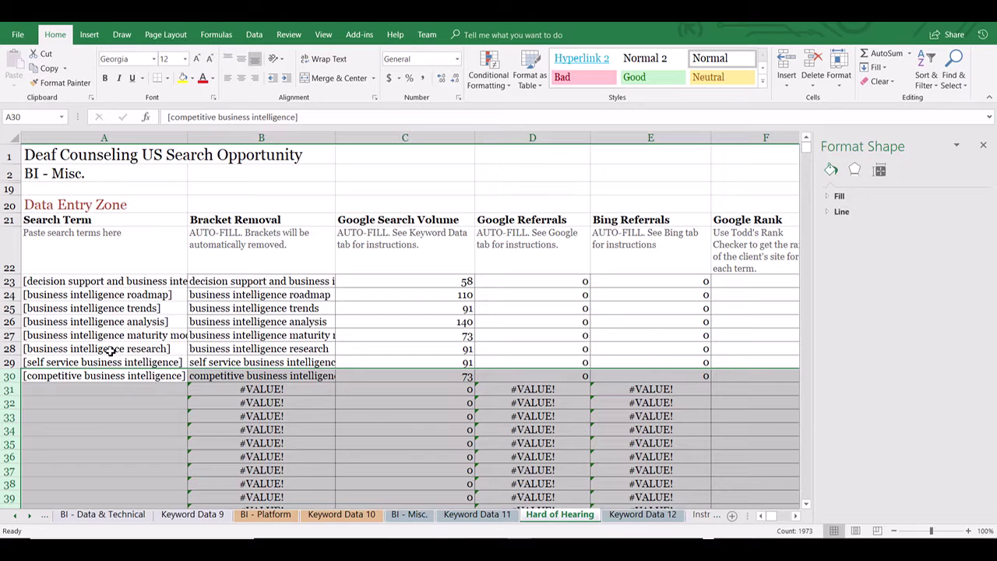
- Clear the leftover business intelligence search terms from A23:A30 on the Hard of Hearing sheet
click(102, 389)
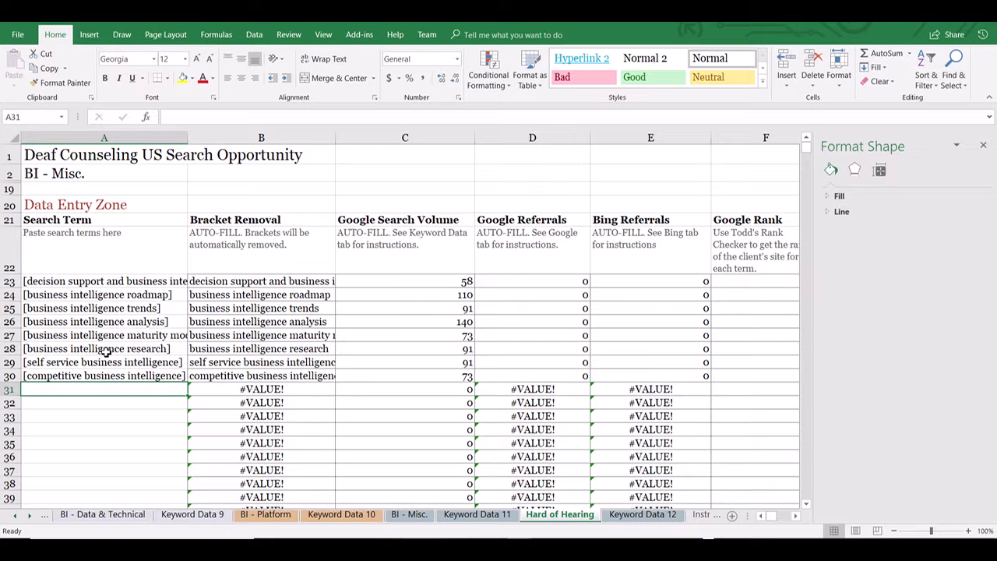
click(107, 279)
key(shift+Down)
key(shift+Down)
key(shift+Down)
key(shift+Down)
key(shift+Down)
key(shift+Down)
key(shift+Down)
key(shift+Down)
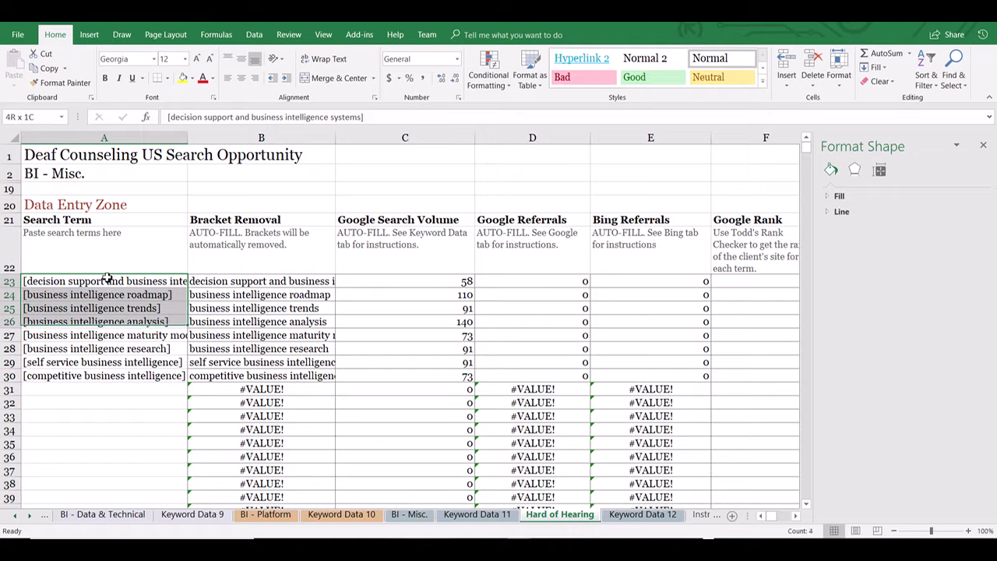
key(shift+Up)
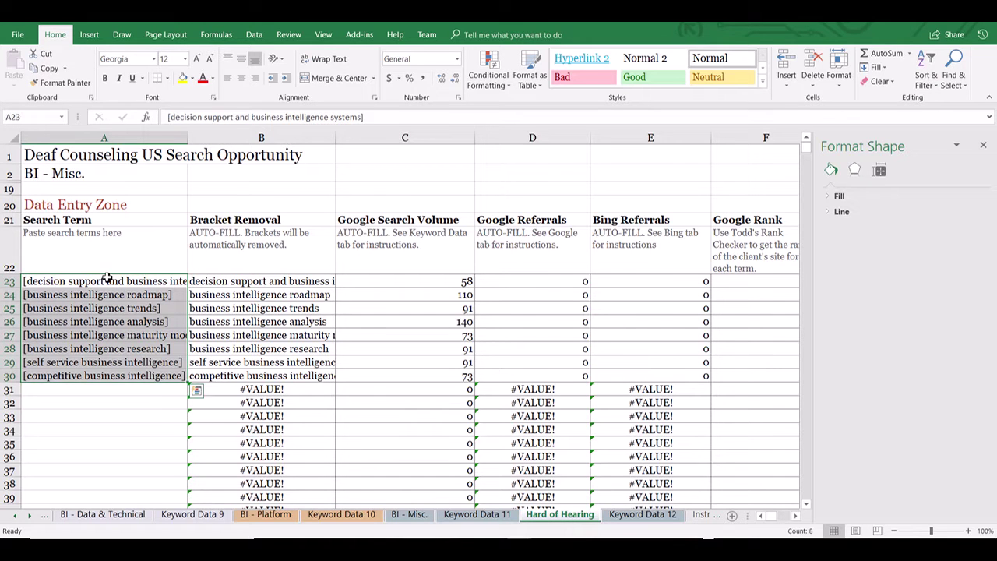
key(Delete)
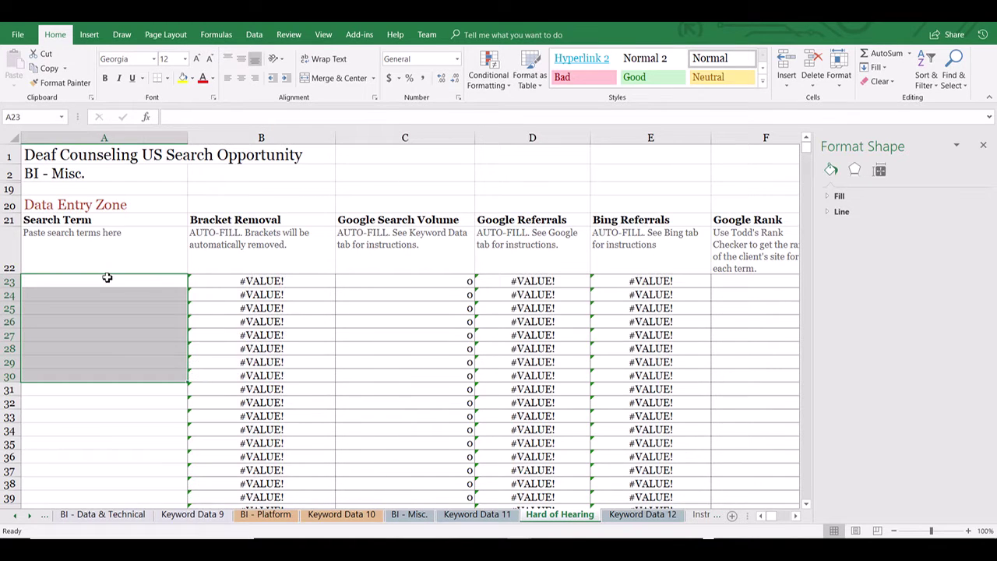
key(Right)
key(Right)
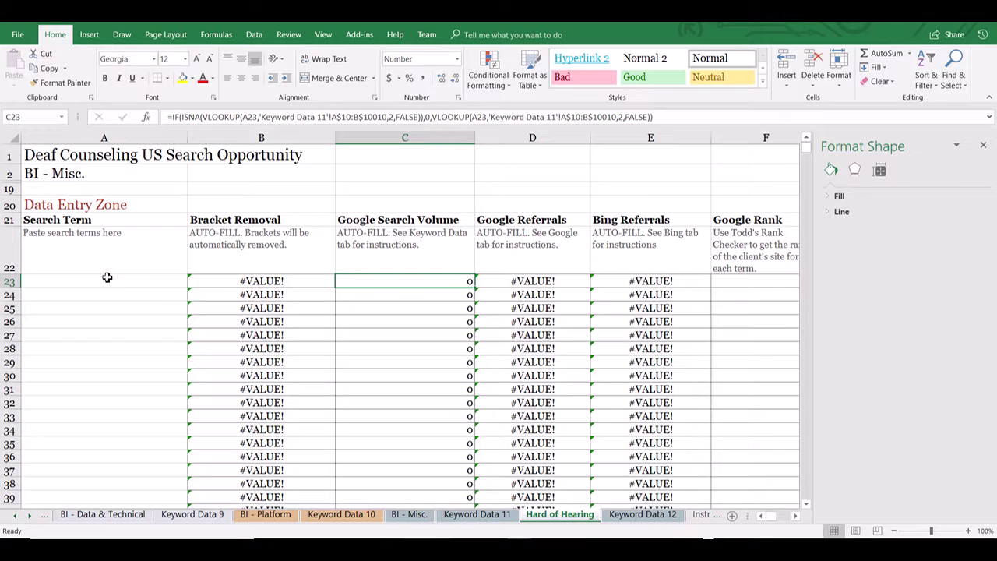
- Copy the full keyword list from A10 down on the Keyword Data 12 sheet into the Search Term column of Hard of Hearing, starting at A23
click(643, 515)
click(224, 277)
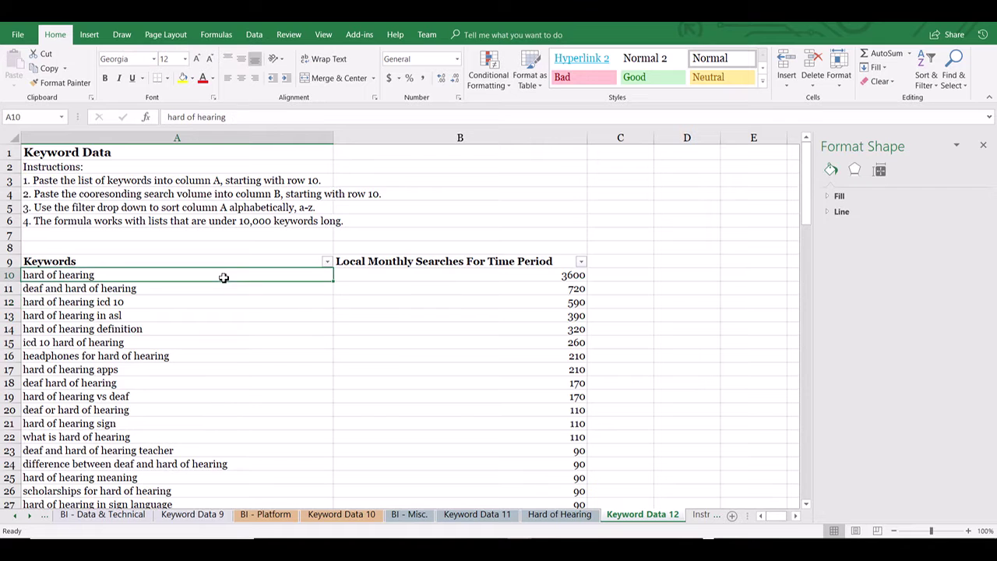
key(ctrl+shift+Down)
key(ctrl+c)
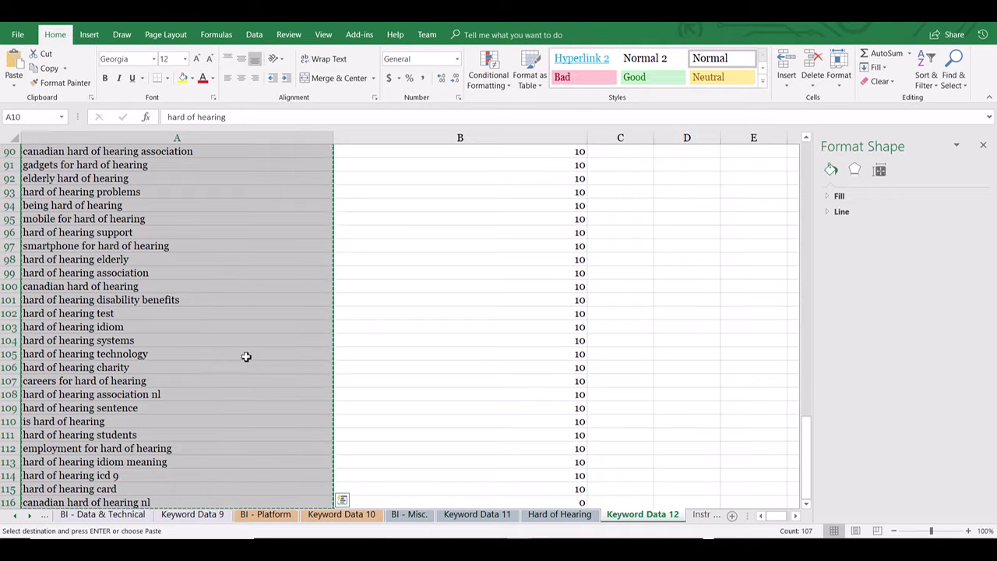
click(557, 515)
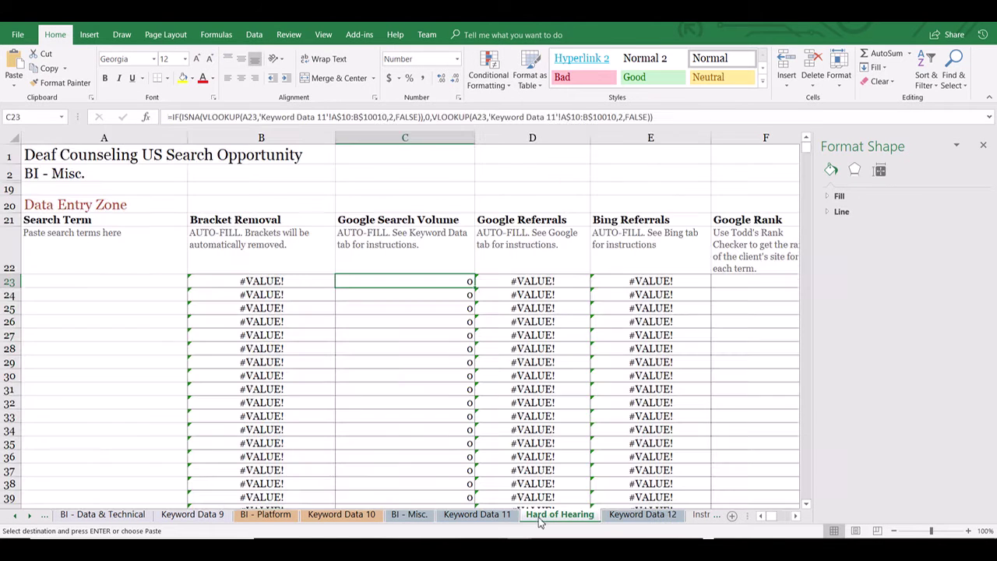
click(158, 279)
key(ctrl+v)
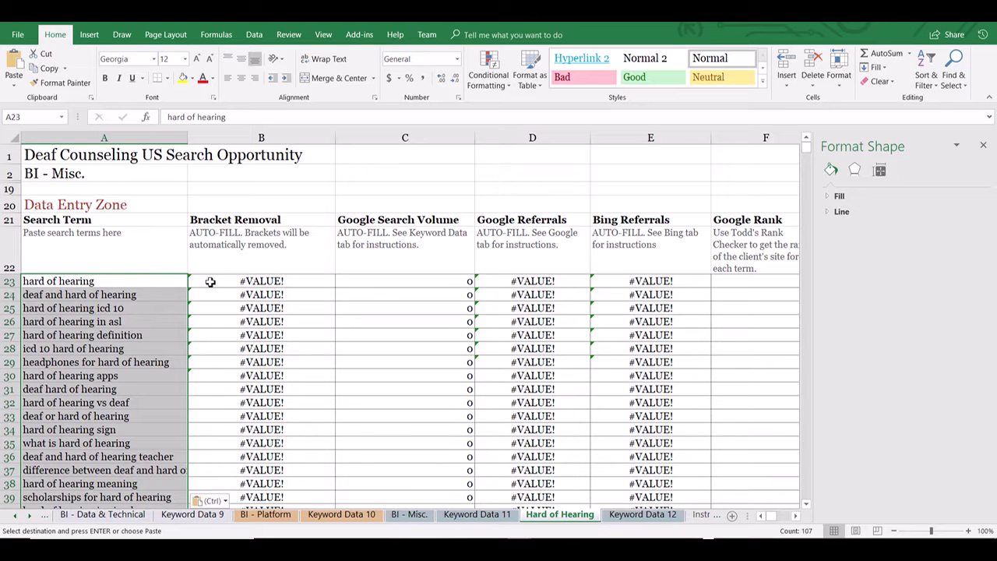
- Examine the Bracket Removal formula in B23 and the Google Search Volume formula in C23, comparing them with the search term in A23
click(227, 281)
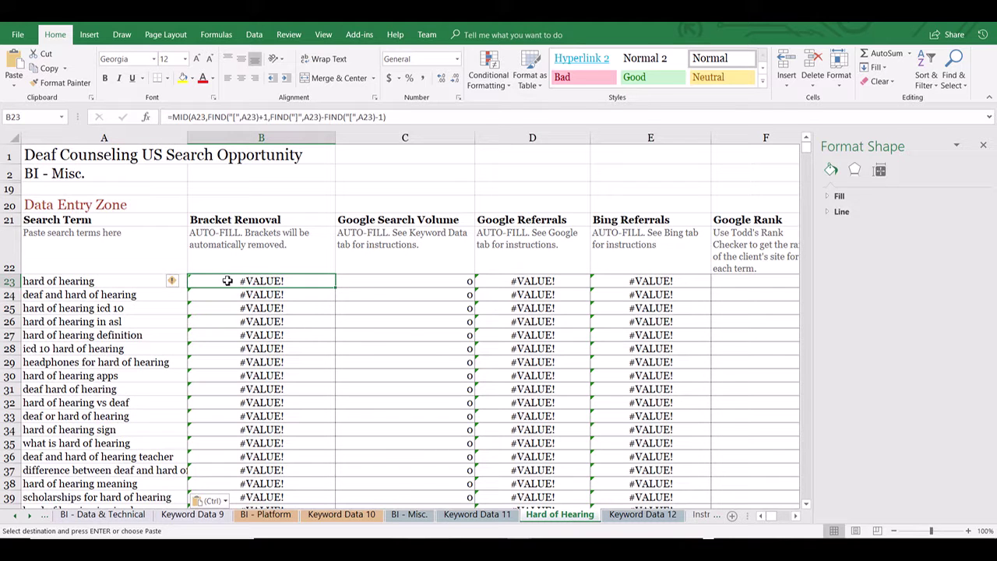
key(Right)
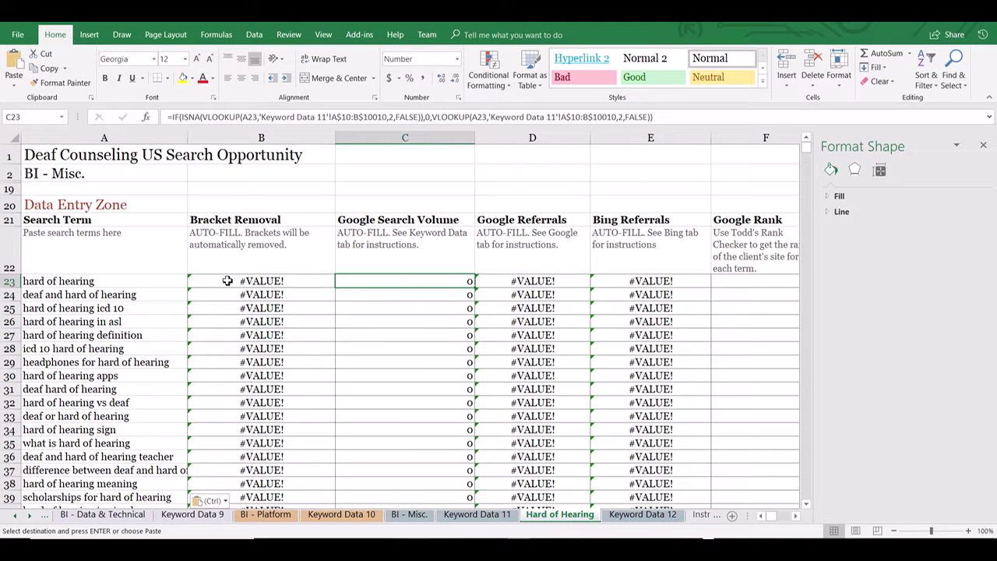
click(228, 281)
key(Up)
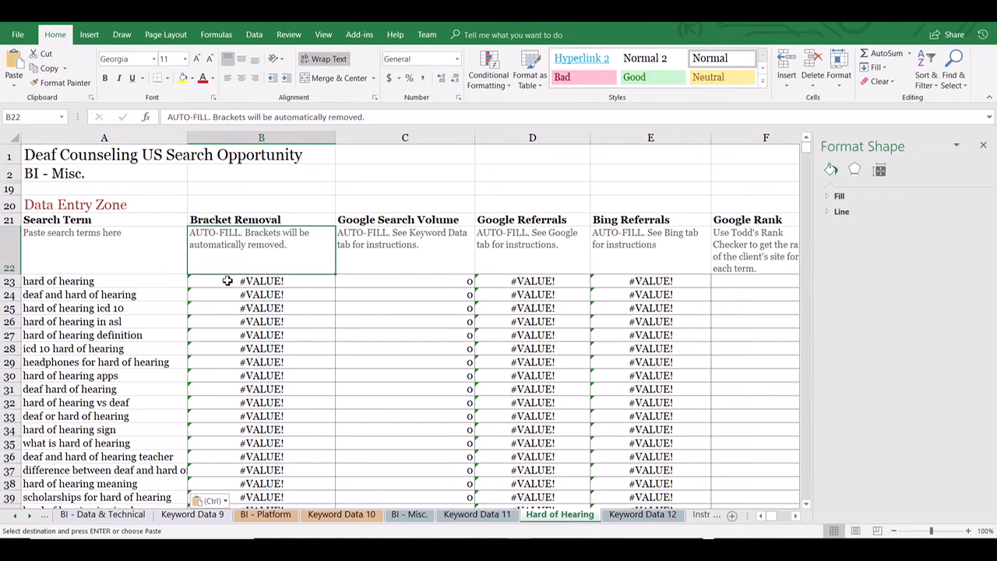
key(Down)
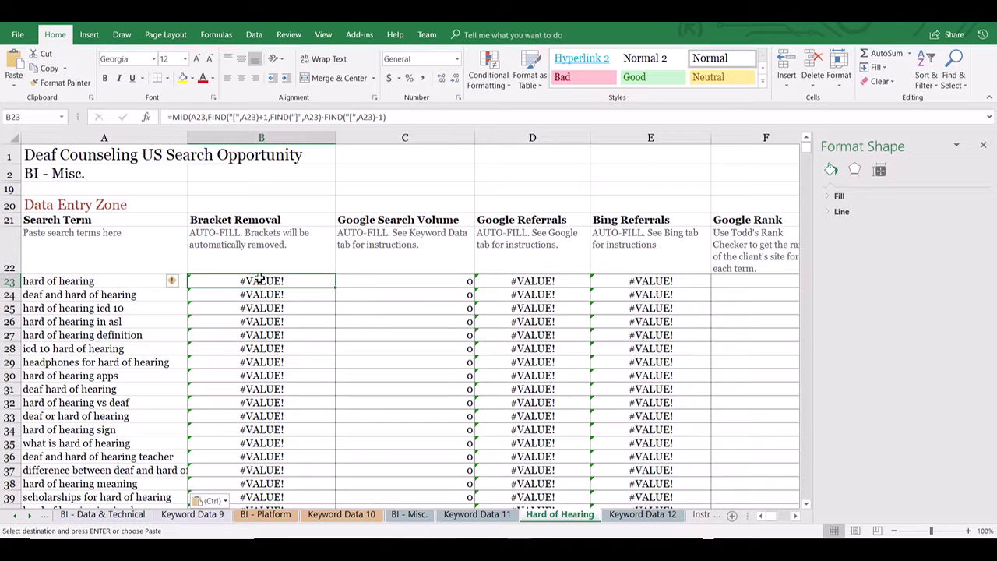
double_click(261, 285)
key(Return)
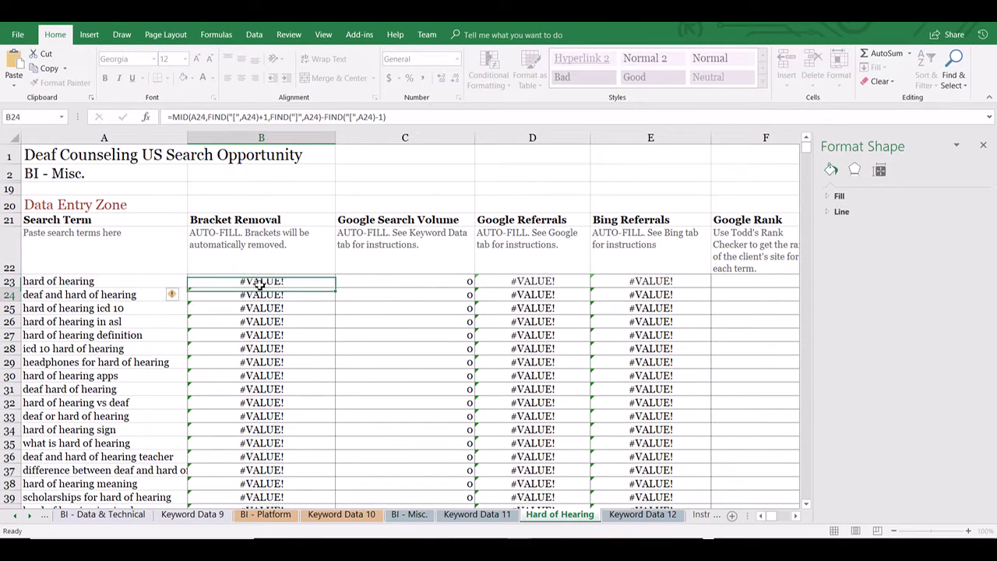
key(Up)
key(Left)
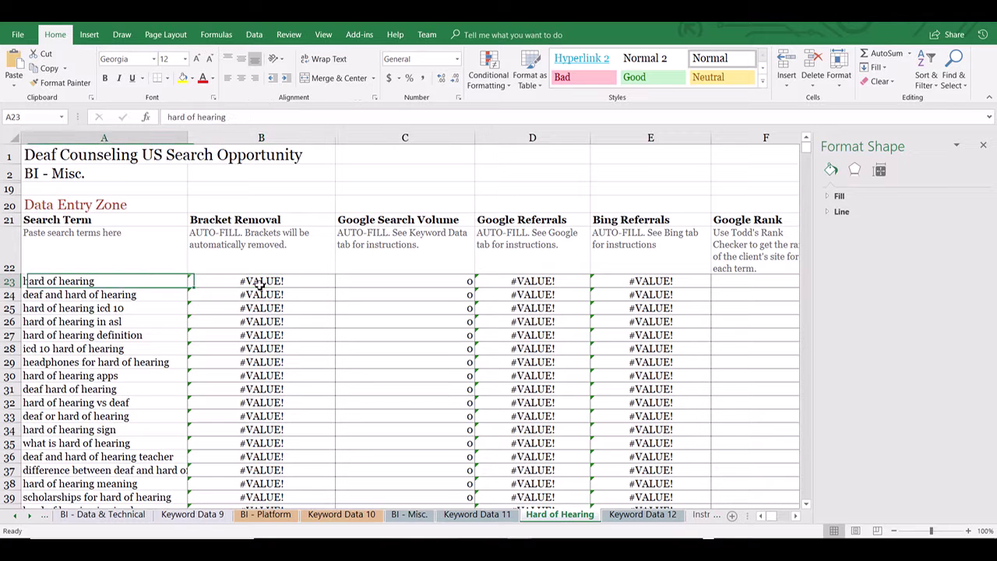
key(Right)
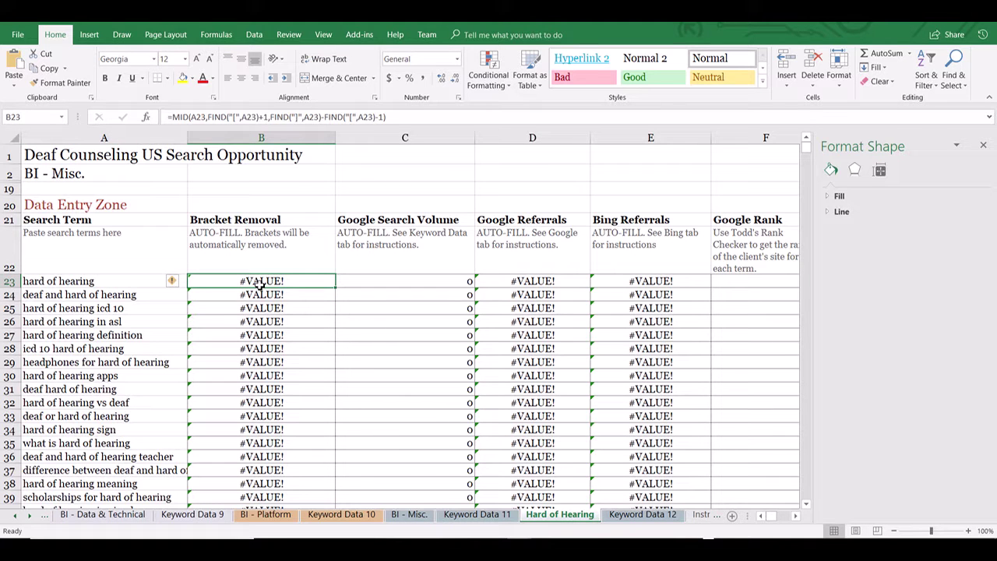
key(Right)
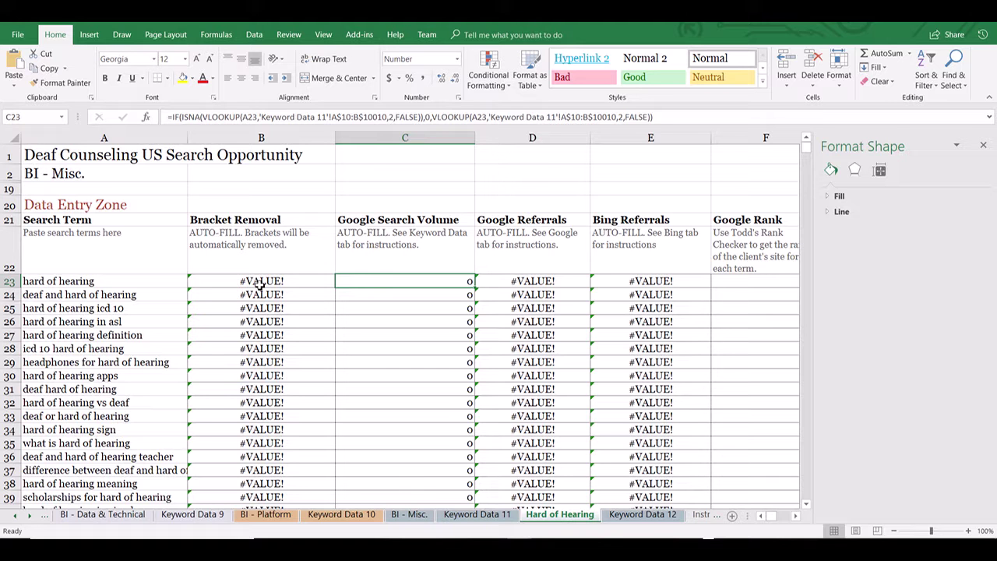
click(261, 285)
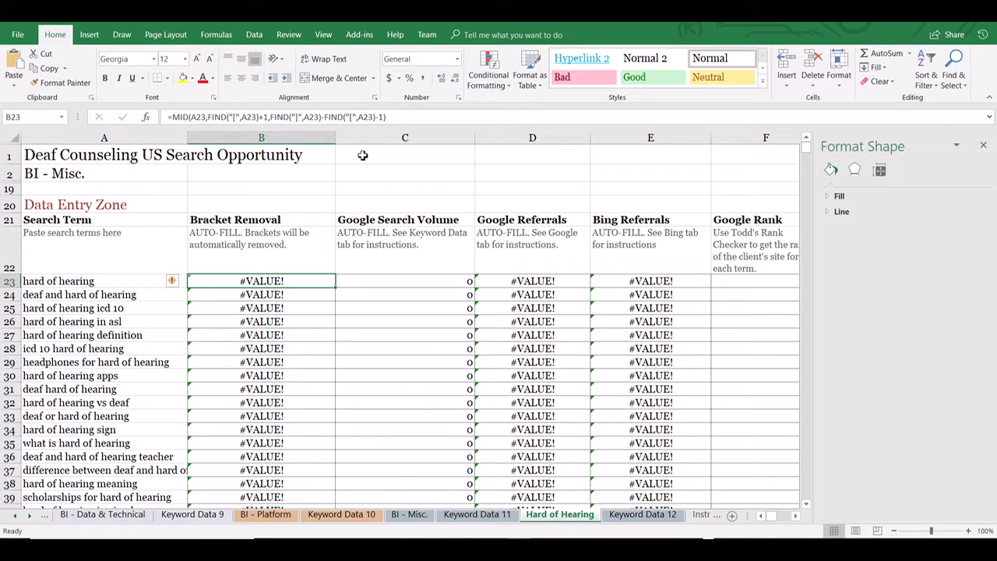
click(389, 117)
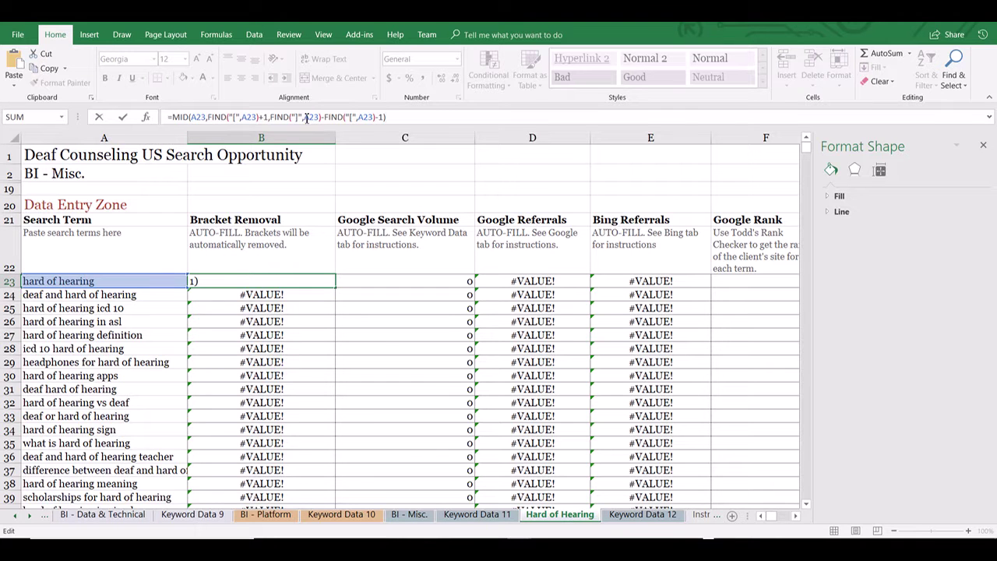
- Copy all search terms from A23 down and paste them over the Bracket Removal formulas, starting at B23
click(118, 281)
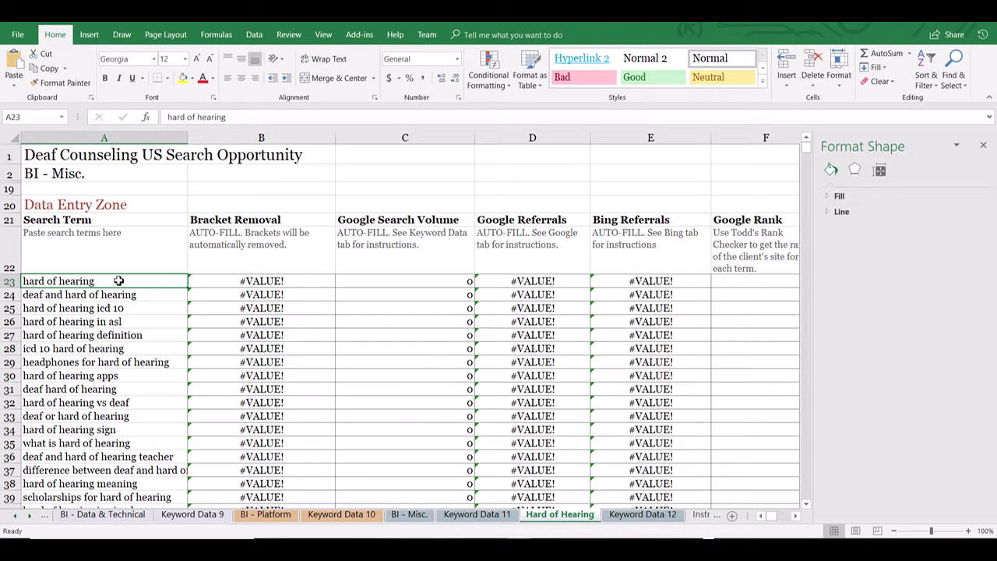
key(ctrl+shift+Down)
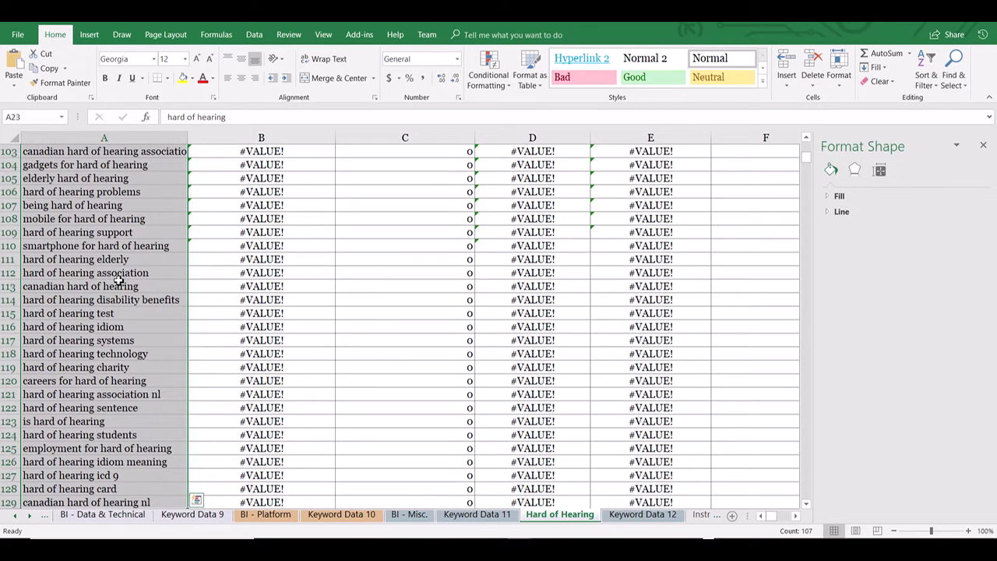
key(ctrl+c)
key(Right)
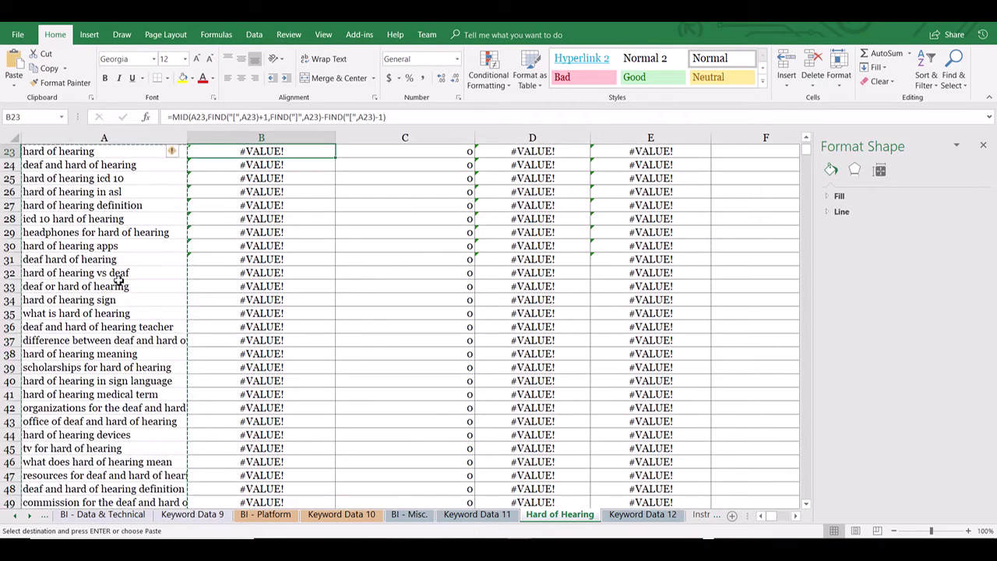
key(Up)
scroll(118, 280, up, 1)
key(Down)
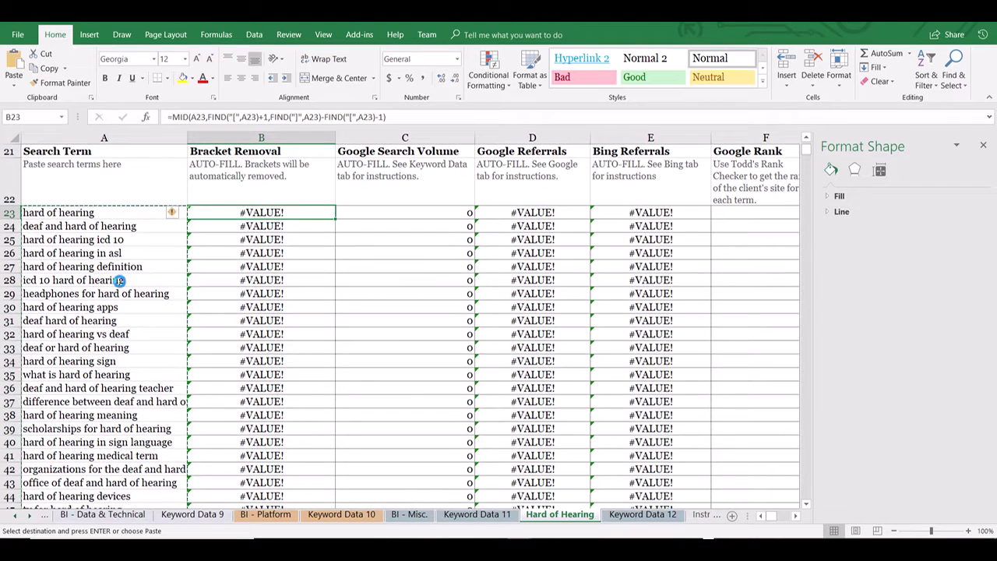
key(ctrl+v)
key(Escape)
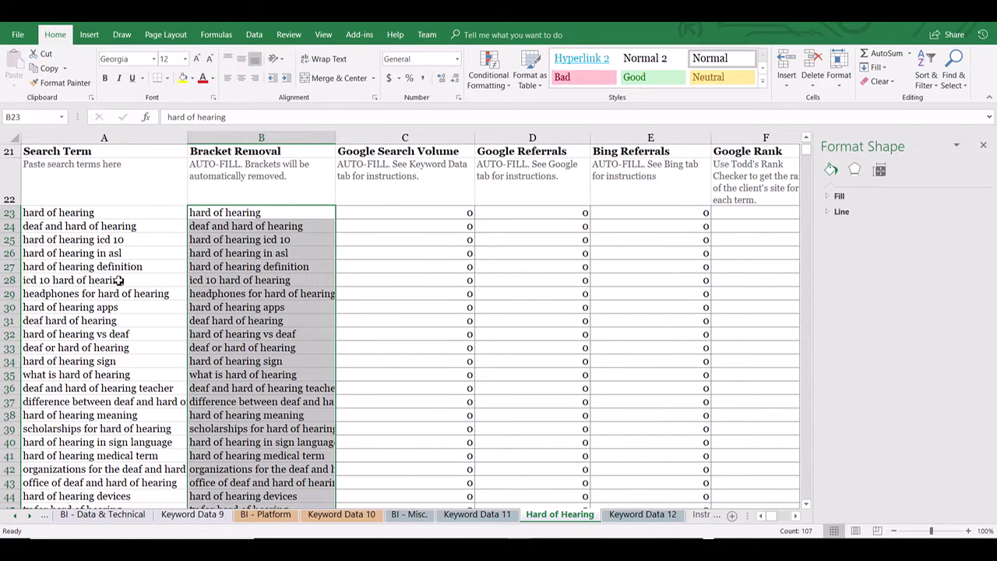
- Change both VLOOKUP references in the C23 Google Search Volume formula to the 'Keyword Data 12' sheet and review the edited formula
key(Left)
key(Right)
key(Right)
key(Left)
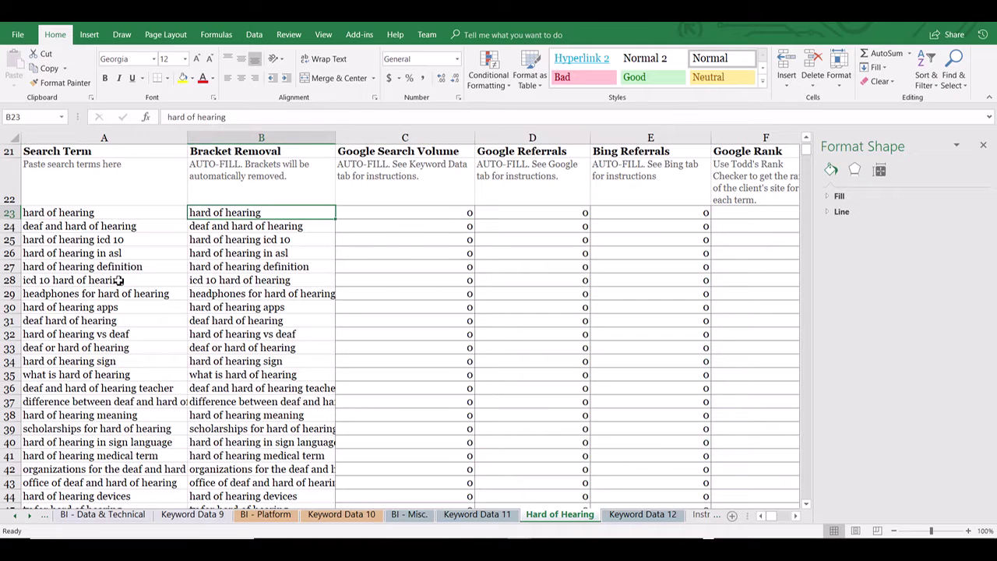
key(Right)
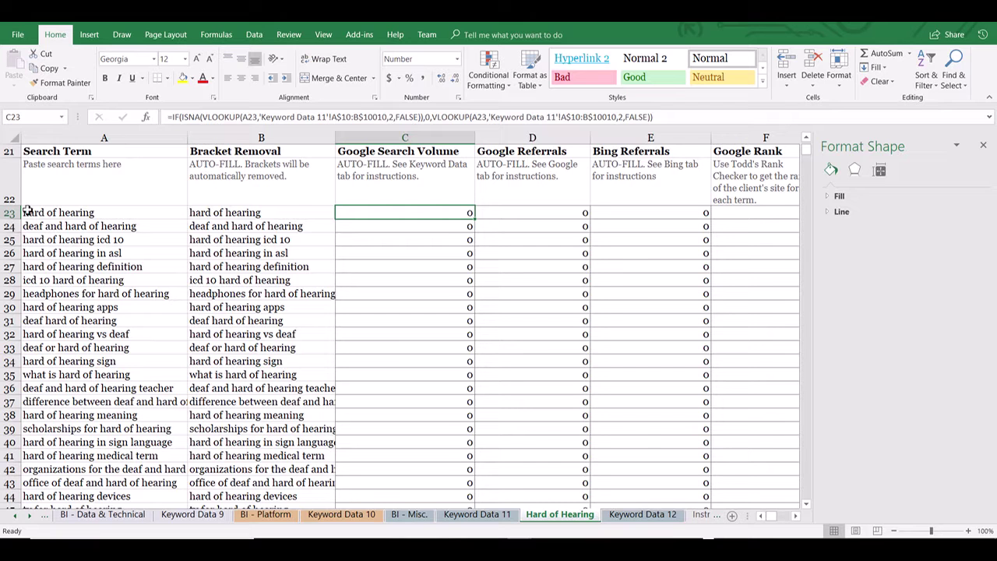
click(327, 117)
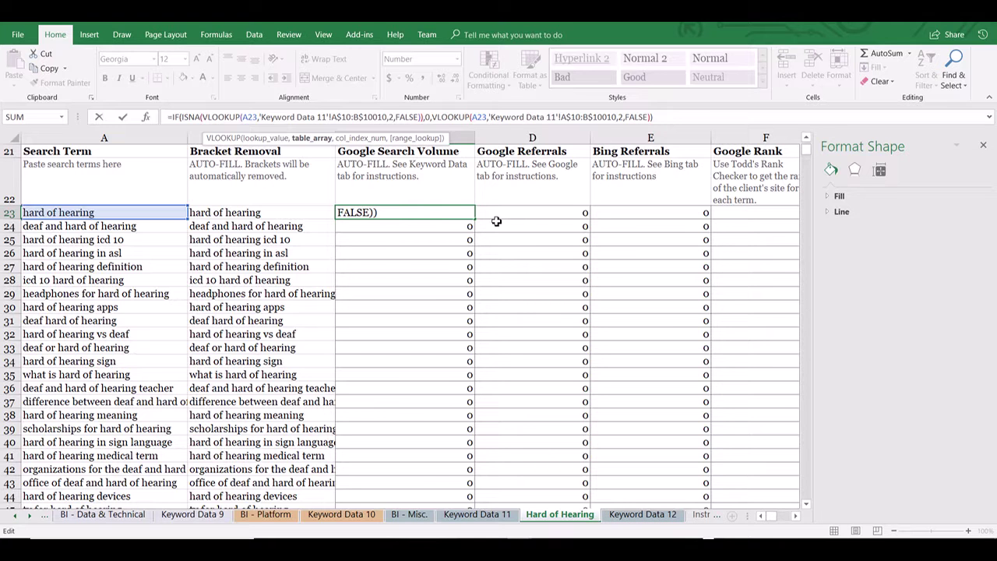
key(BackSpace)
text(2)
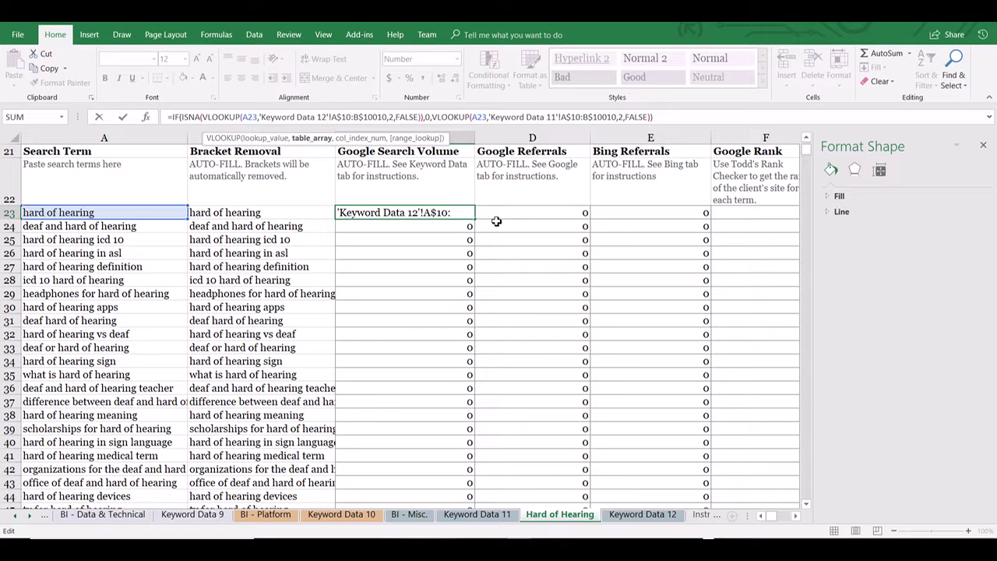
key(Right)
key(Right)
key(Right)
key(Right)
key(Right)
key(Right)
key(Right)
key(Right)
key(Right)
key(Right)
key(Right)
key(Right)
key(Right)
key(Right)
key(Right)
key(Right)
key(Right)
key(Right)
key(Right)
key(Right)
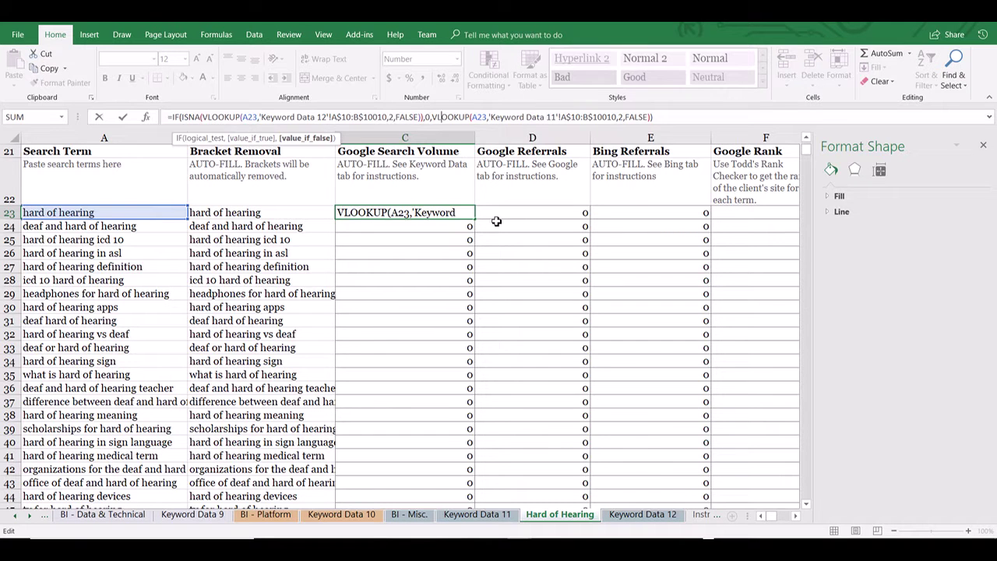
key(Right)
key(Right)
key(Right)
key(Right)
key(Right)
key(Right)
key(Right)
key(Right)
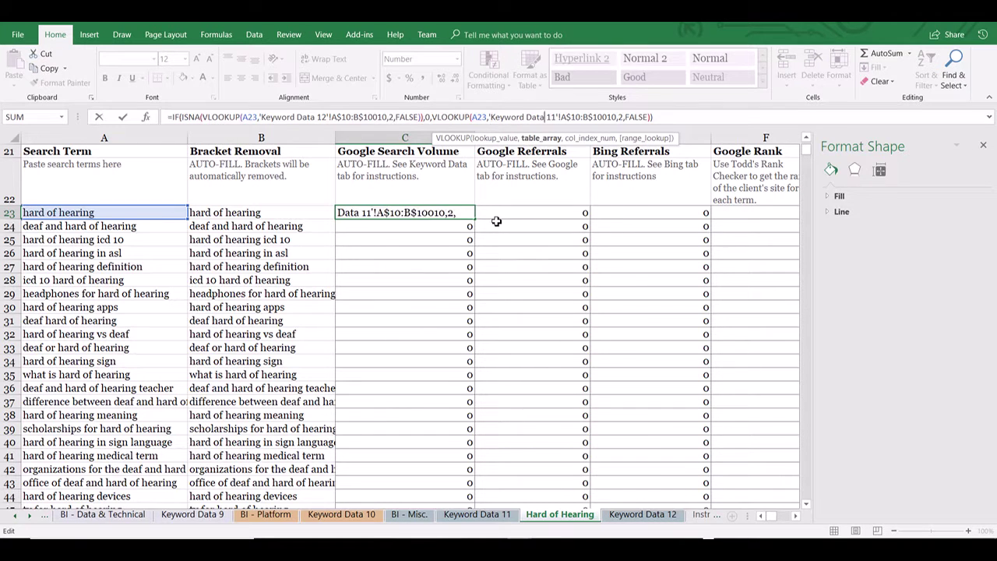
key(BackSpace)
text(2)
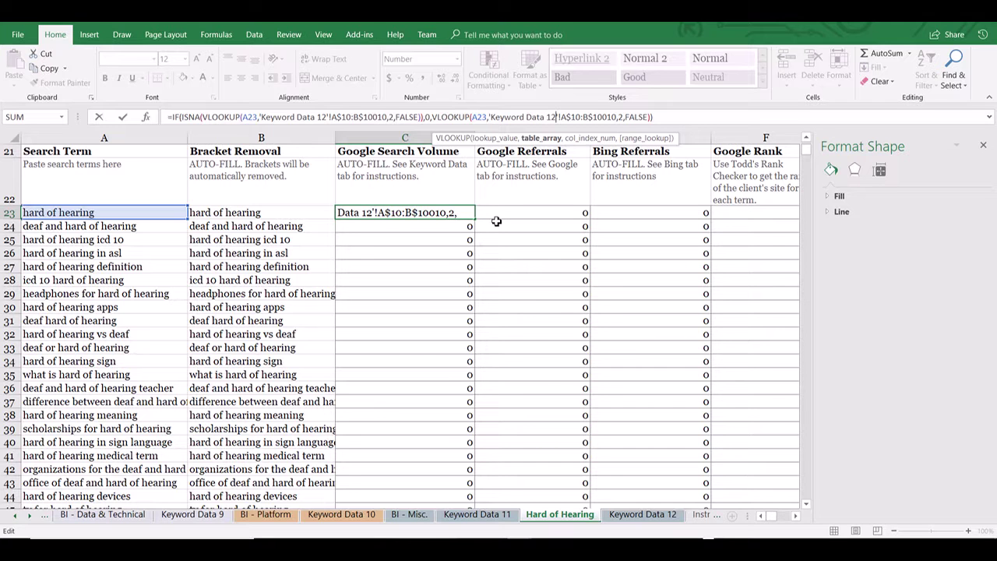
key(Return)
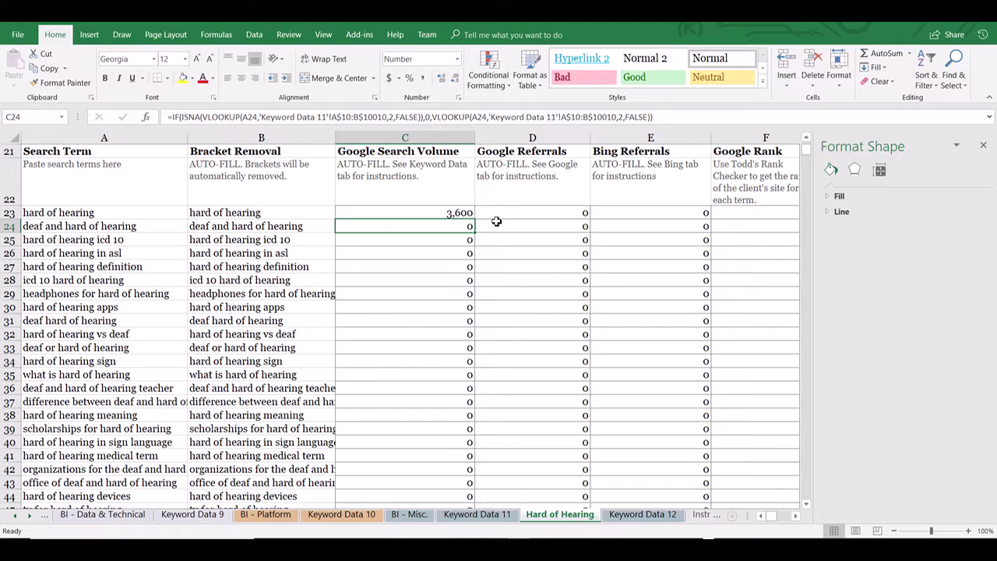
click(449, 213)
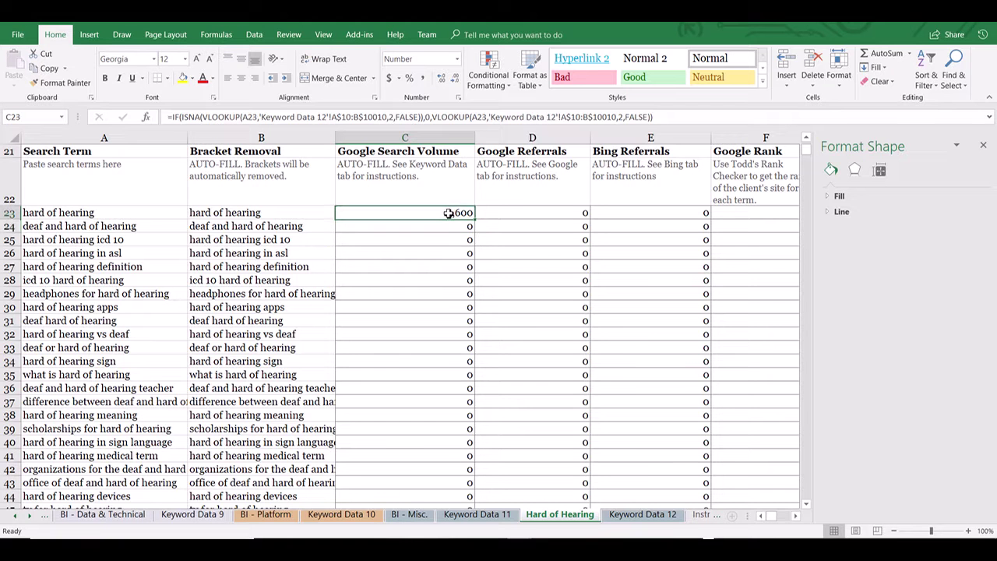
double_click(448, 213)
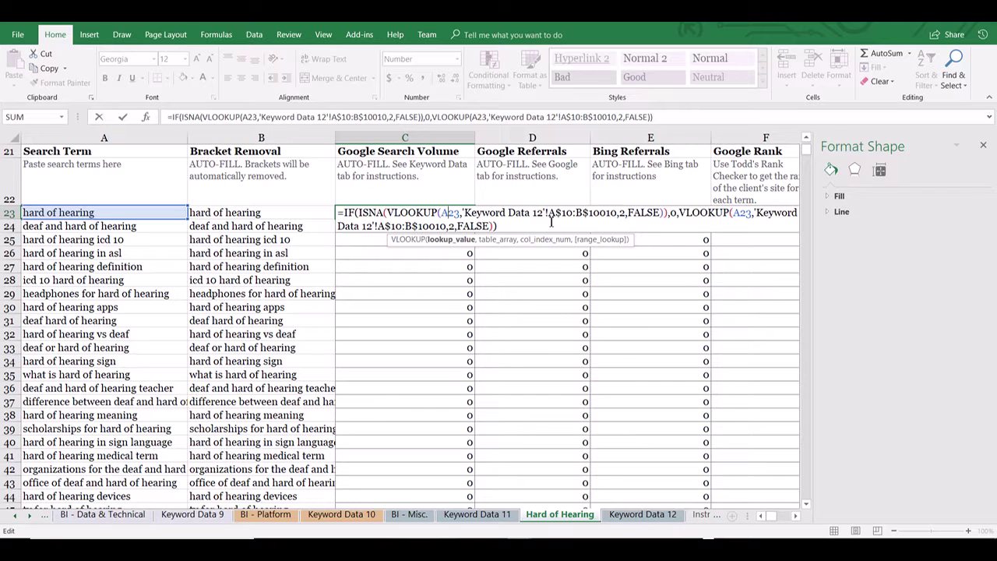
key(Escape)
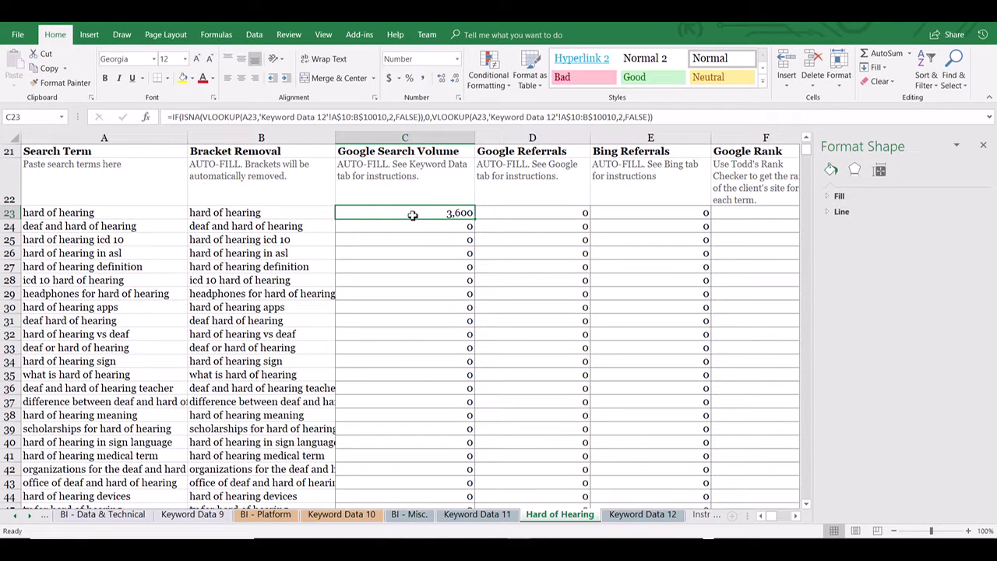
- Examine the 'Keyword Data 12' sheet reference in both VLOOKUP parts of the C23 Google Search Volume formula
click(297, 116)
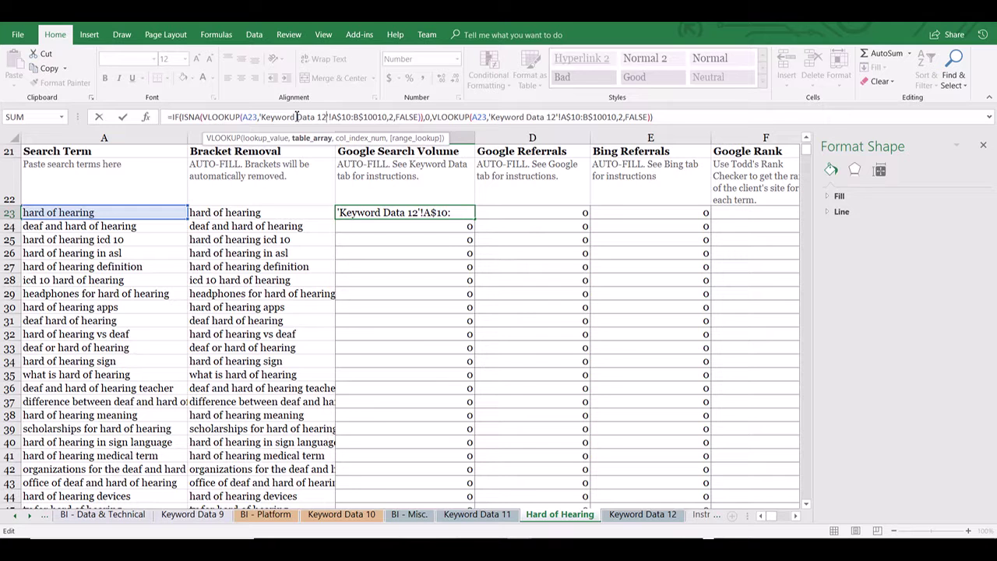
click(398, 241)
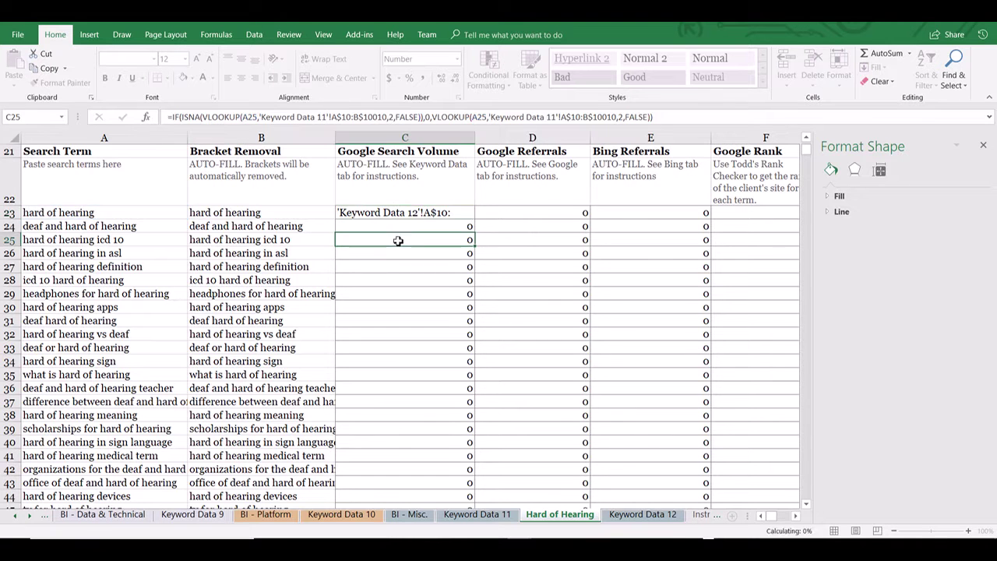
double_click(415, 214)
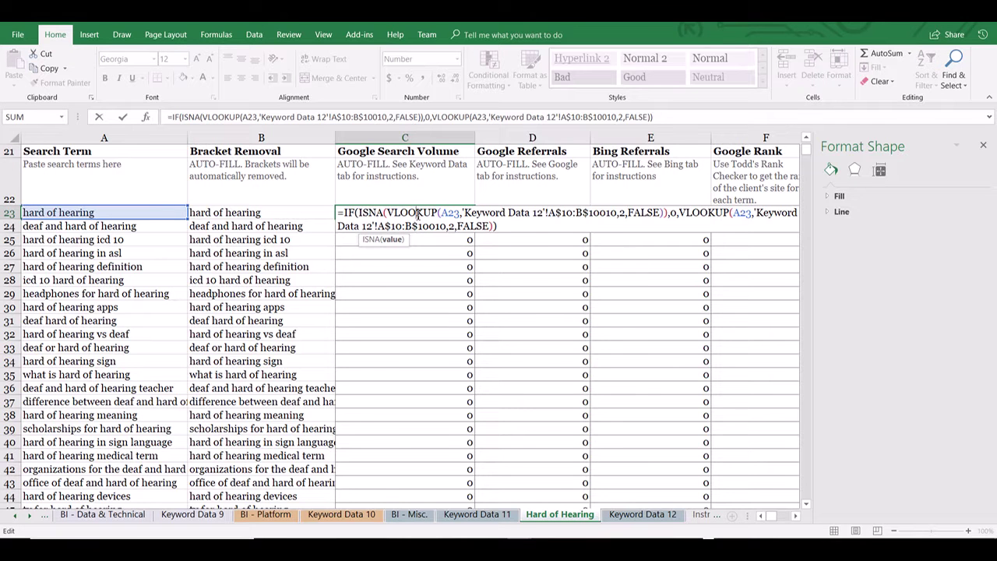
click(465, 214)
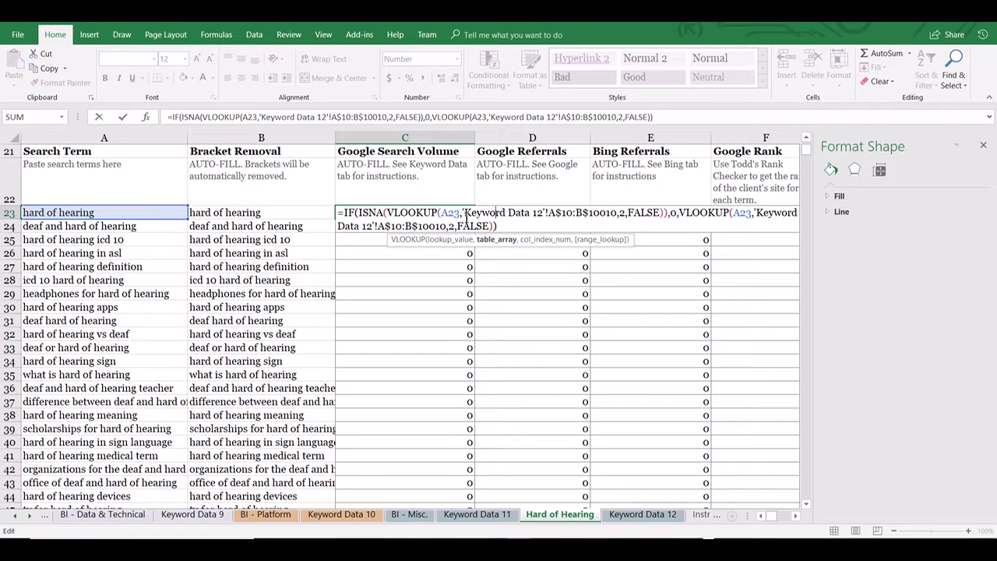
key(Right)
key(Right)
key(Right)
key(Right)
key(Right)
key(Right)
key(Right)
key(Right)
key(Right)
key(Right)
key(Right)
key(Right)
key(Right)
key(Right)
key(Right)
key(Right)
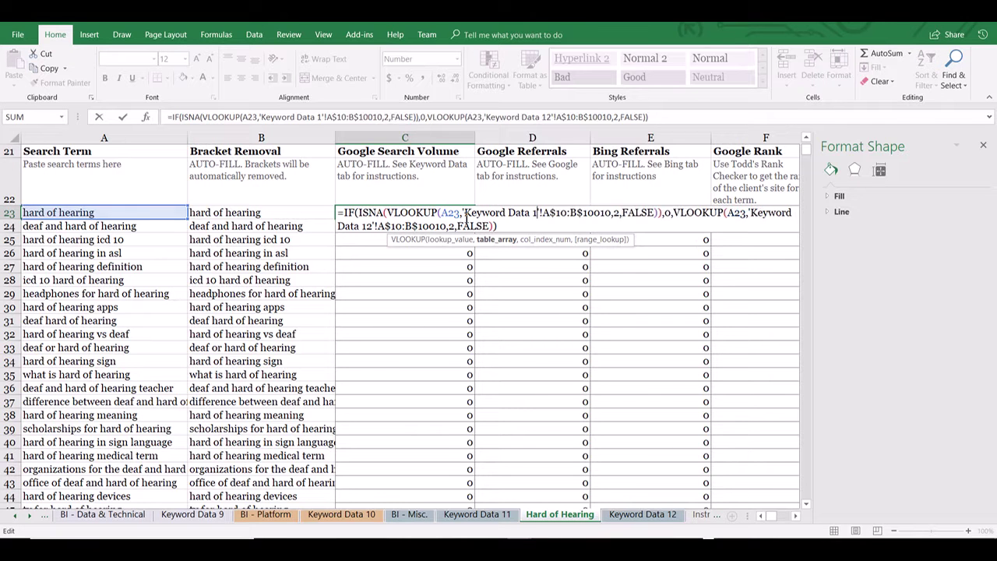
key(Down)
key(Left)
key(Left)
key(Left)
key(Left)
key(Left)
key(Left)
key(Left)
key(Left)
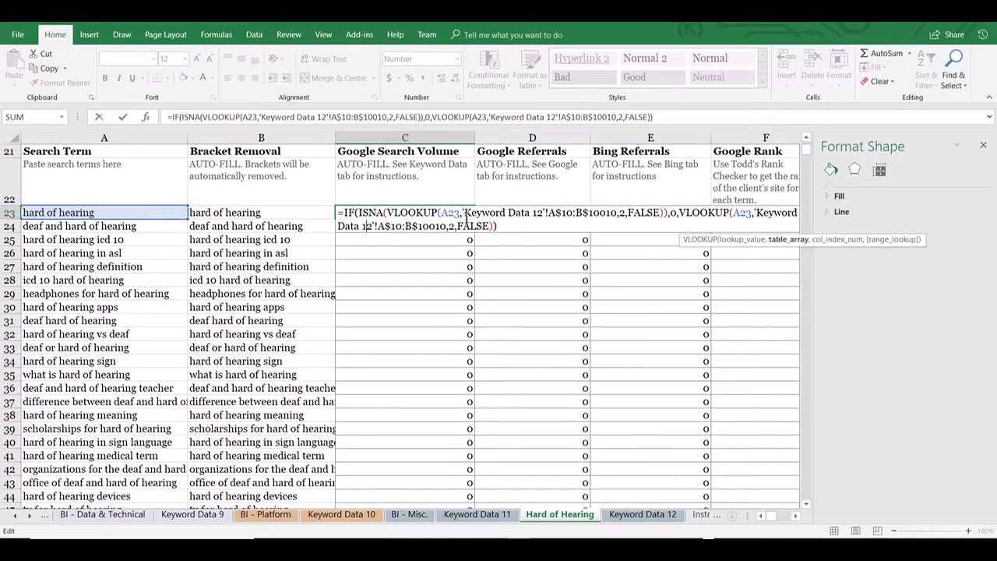
key(ctrl+Return)
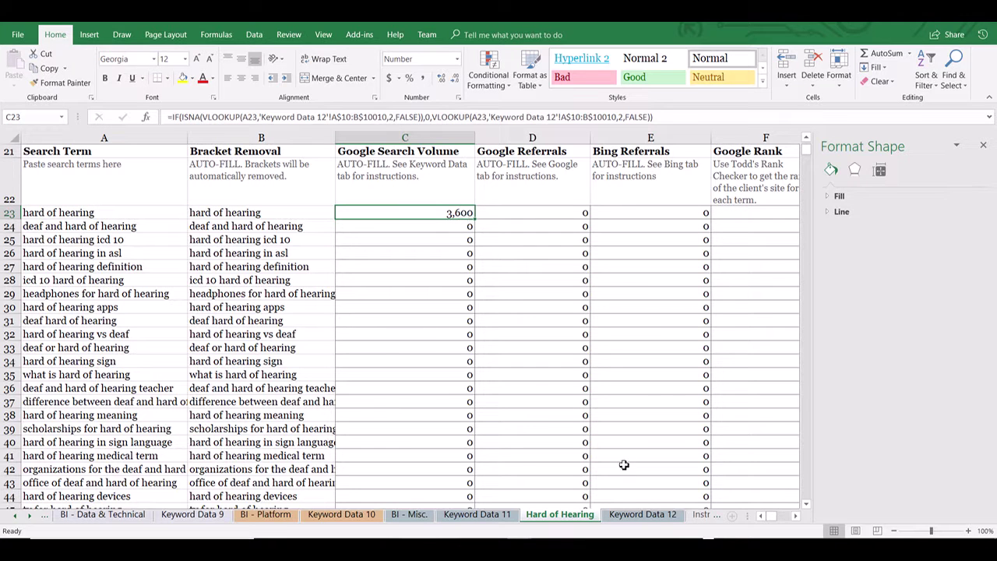
- Check the C23 search volume against B10 on the Keyword Data 12 sheet and fill the C23 formula down the Google Search Volume column
click(629, 514)
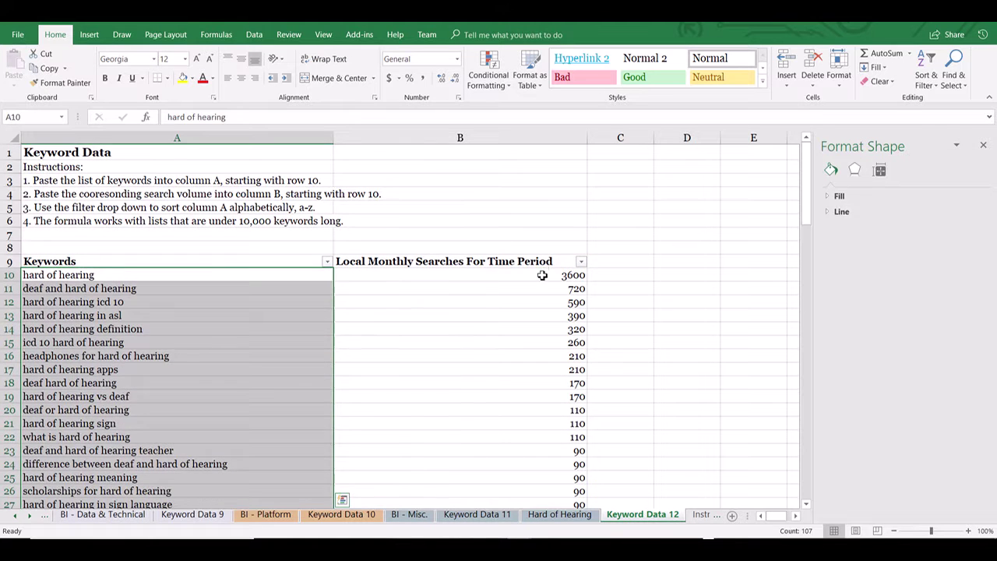
click(538, 274)
click(570, 514)
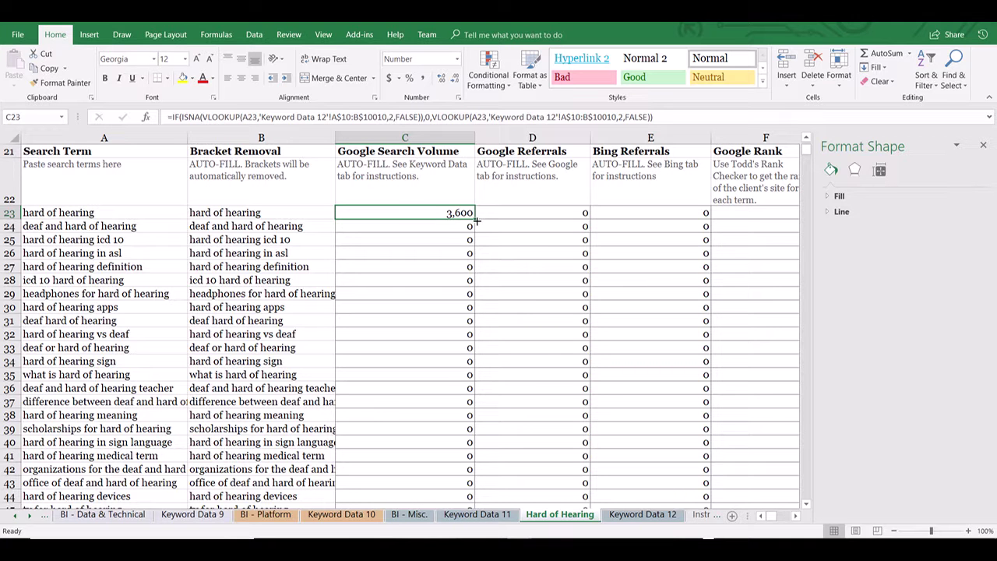
double_click(475, 220)
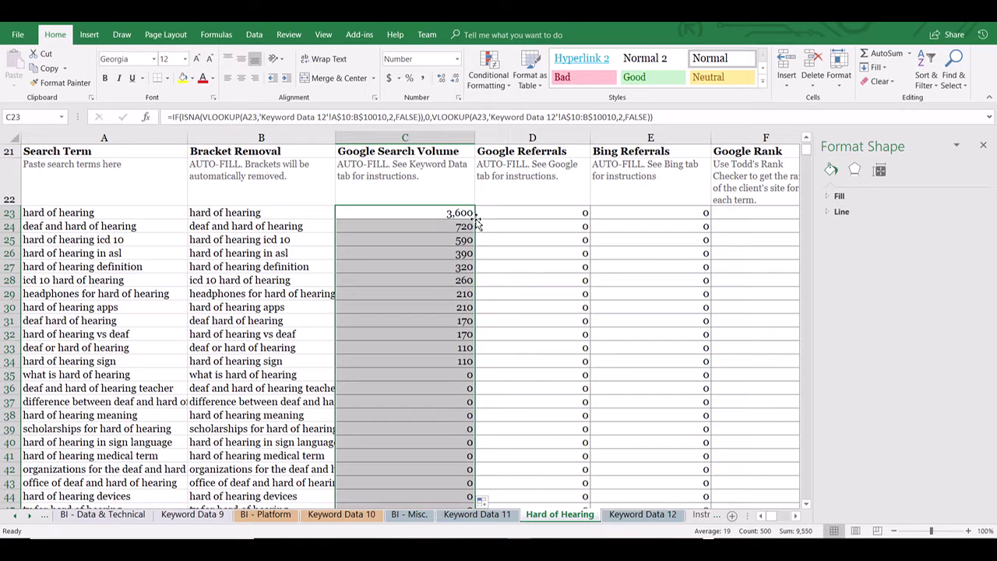
click(396, 303)
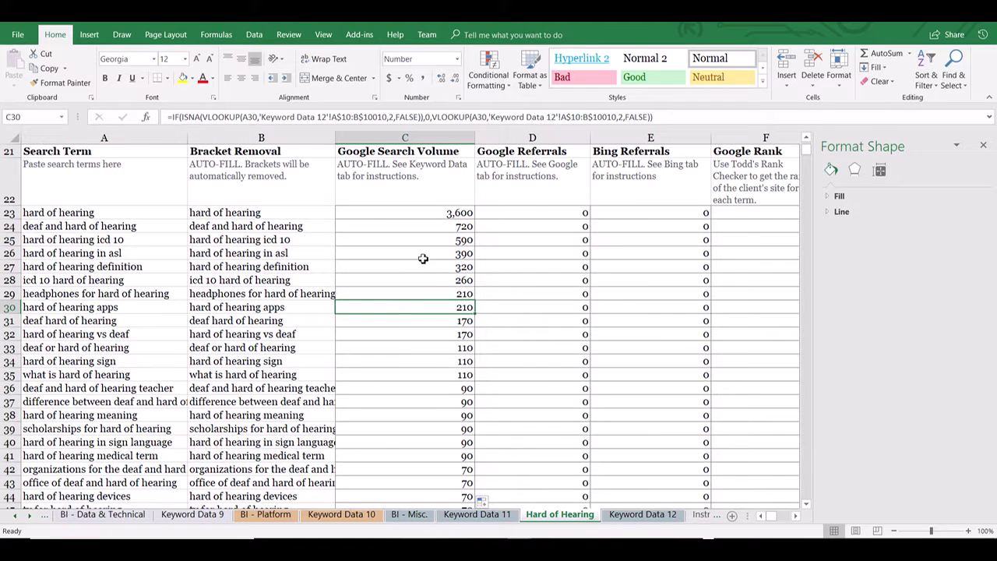
- Examine the filled Google Search Volume formulas on Hard of Hearing from C24 down to the column's last row and back up to the first terms
click(429, 228)
key(Down)
key(Down)
key(Down)
key(Down)
key(Down)
key(Down)
key(Down)
key(Down)
key(Down)
key(Down)
key(Down)
key(Down)
key(Down)
key(Down)
key(Down)
key(Down)
key(Down)
key(Down)
key(Down)
key(Down)
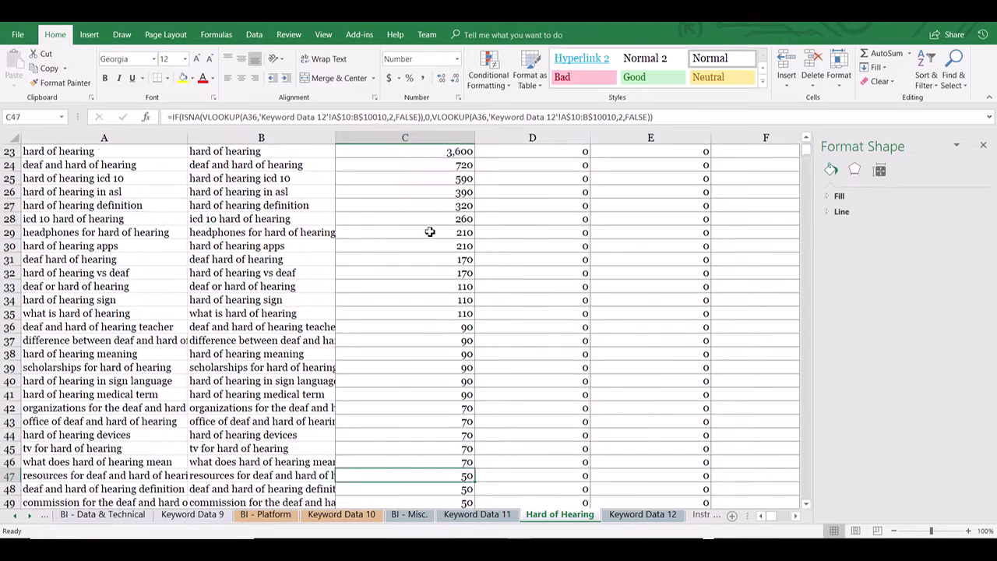
key(Down)
key(Down)
key(Down)
key(Down)
key(Down)
key(Down)
key(Down)
key(Down)
key(Down)
key(Down)
key(Down)
key(Down)
key(Down)
key(ctrl+Down)
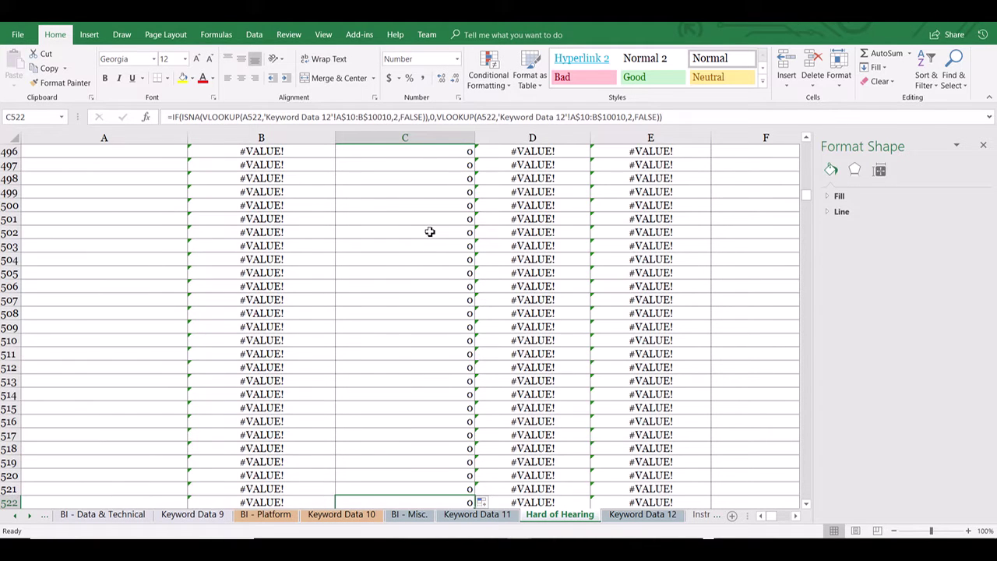
key(Up)
key(Up)
key(Up)
key(Up)
key(Up)
key(Up)
key(Up)
key(Up)
key(Up)
key(Up)
key(Up)
key(Up)
key(Up)
key(Up)
key(Up)
key(Up)
key(Up)
key(Up)
key(Up)
key(Up)
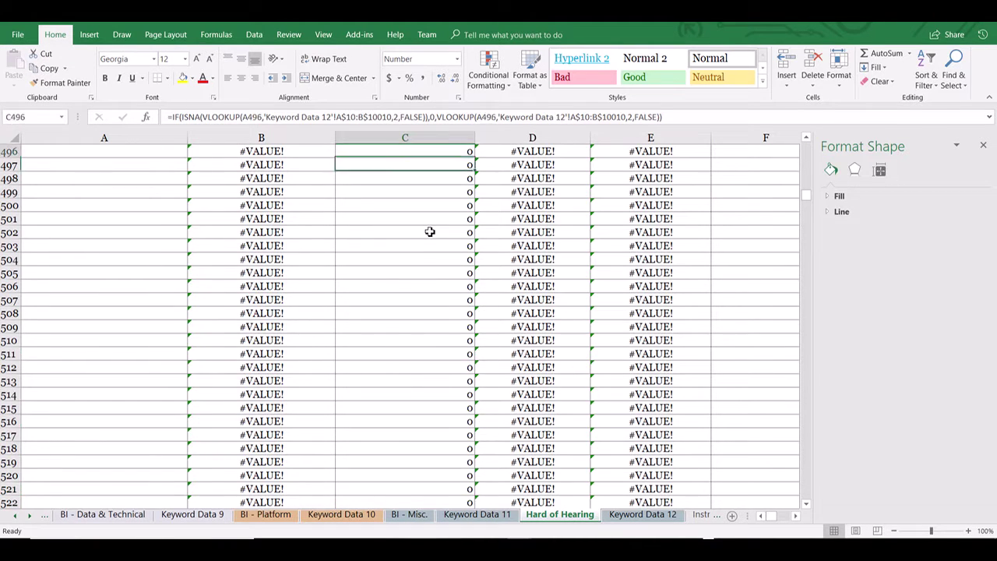
key(Up)
key(Up)
key(Up)
key(Up)
key(Up)
key(Up)
key(Up)
key(Up)
key(Up)
key(Up)
key(Up)
key(Up)
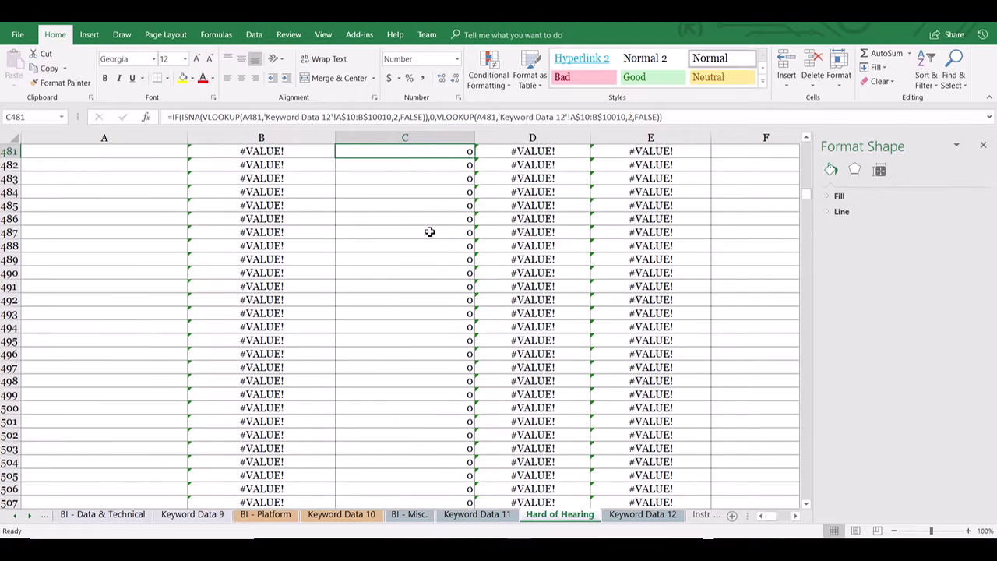
key(Up)
key(Up)
key(Up)
key(Up)
key(Up)
key(Up)
key(Up)
key(Up)
key(Up)
key(Up)
key(Up)
key(Up)
key(Up)
key(Up)
key(Up)
key(Up)
key(Up)
key(Up)
key(Up)
key(Up)
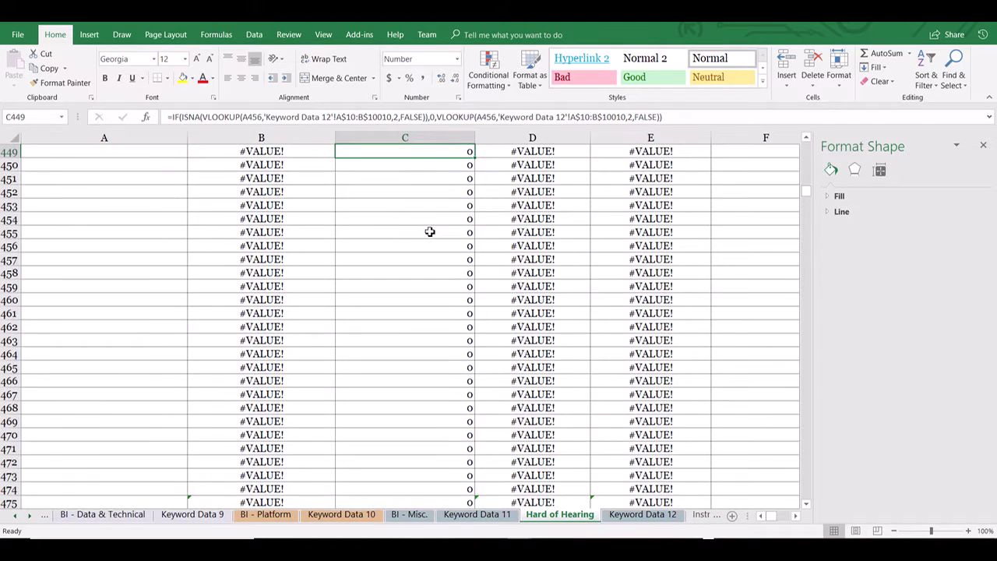
key(Up)
key(Up)
key(Up)
key(Up)
key(Up)
key(Up)
key(Up)
key(Up)
key(Up)
key(Up)
key(Up)
key(Up)
key(Up)
key(Up)
key(Up)
key(Up)
key(Up)
key(Up)
key(ctrl+Up)
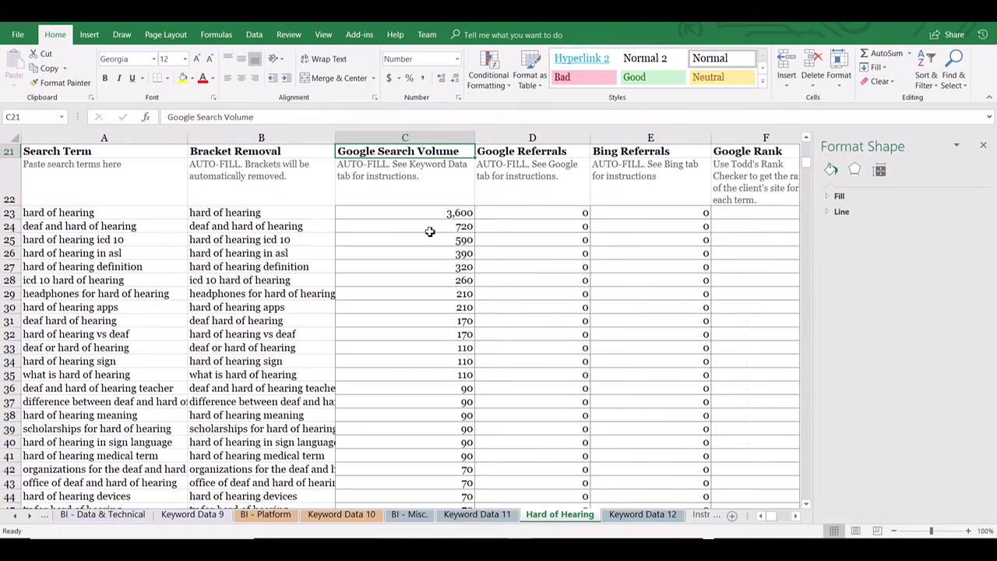
key(Down)
key(Down)
key(Down)
key(Down)
key(Down)
key(Down)
key(Down)
key(Down)
key(Down)
key(Down)
key(Down)
key(Down)
key(Down)
key(Down)
key(Down)
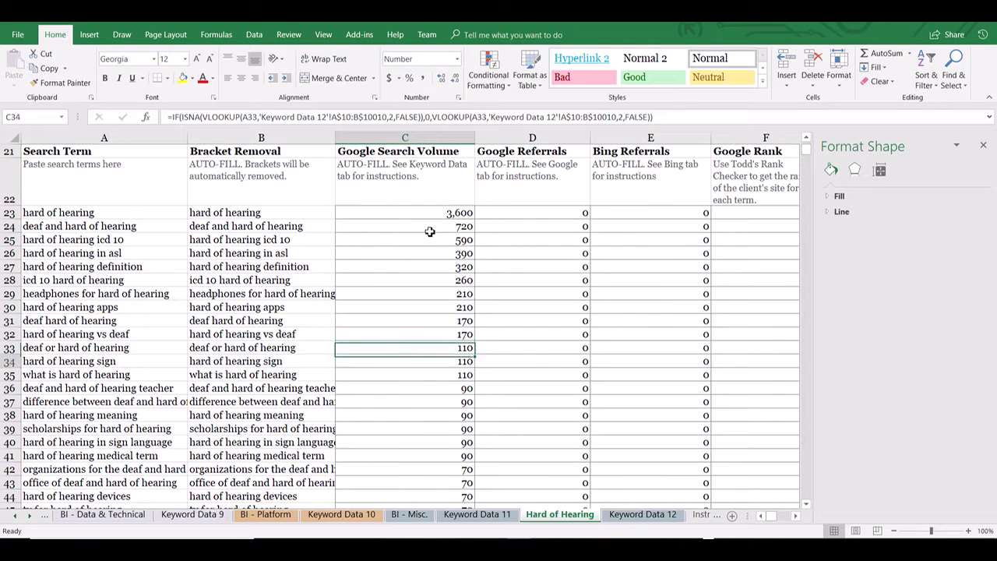
- Examine the end of the Hard of Hearing search term list and the Google Search Volume formulas around rows 125 to 129
key(Down)
key(Down)
key(Left)
key(Left)
key(ctrl+Down)
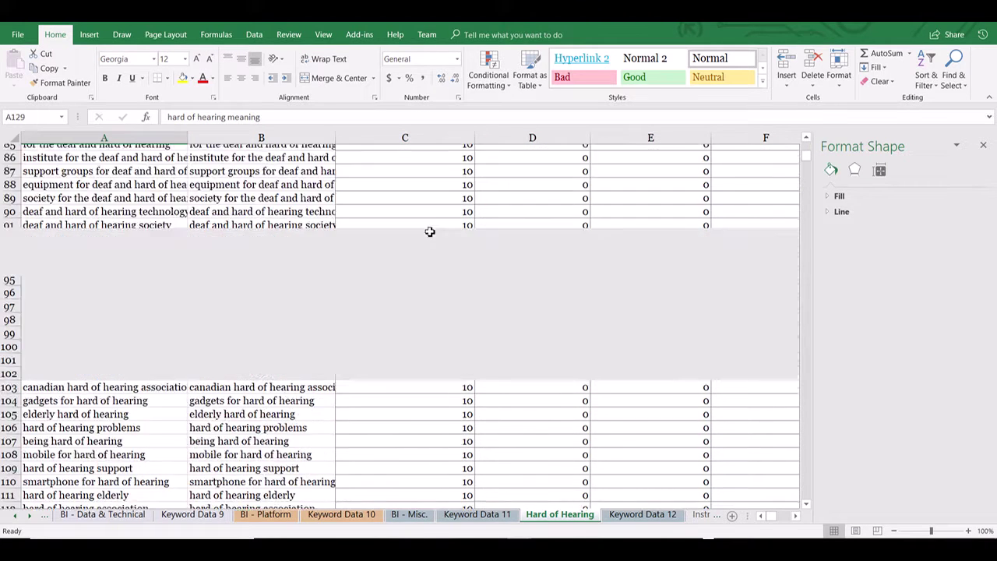
key(Right)
key(Right)
key(Right)
key(Left)
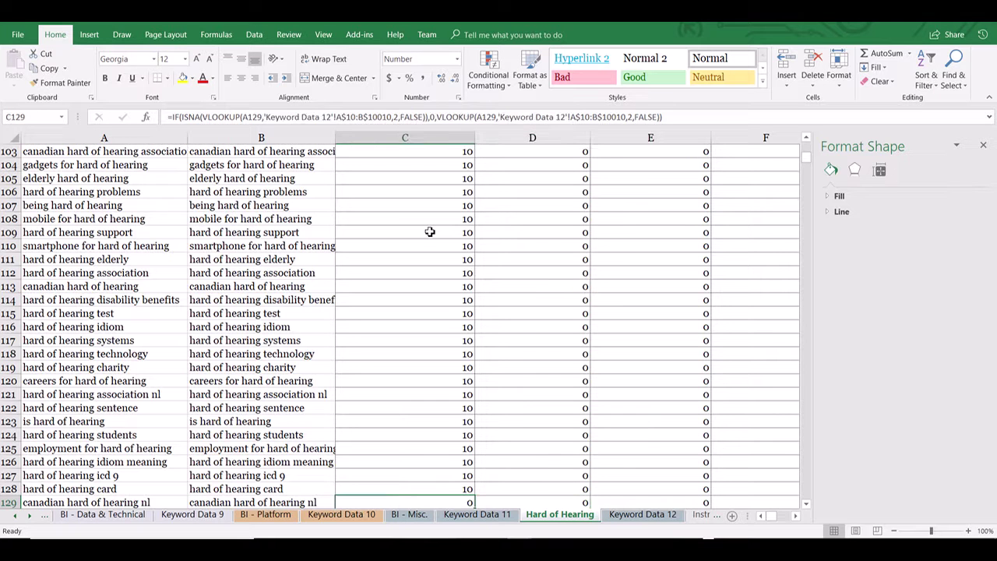
key(Right)
key(Left)
key(Up)
key(Up)
key(Up)
key(Up)
key(Left)
key(Left)
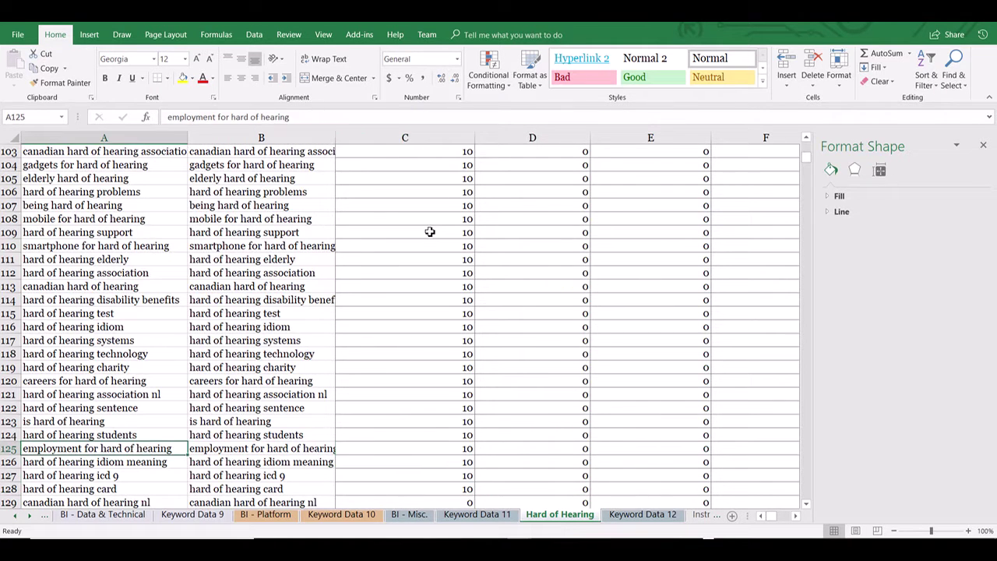
- Hide rows 34 through 522 of the Data Entry Zone on the Hard of Hearing sheet
scroll(167, 322, up, 14)
scroll(167, 320, up, 15)
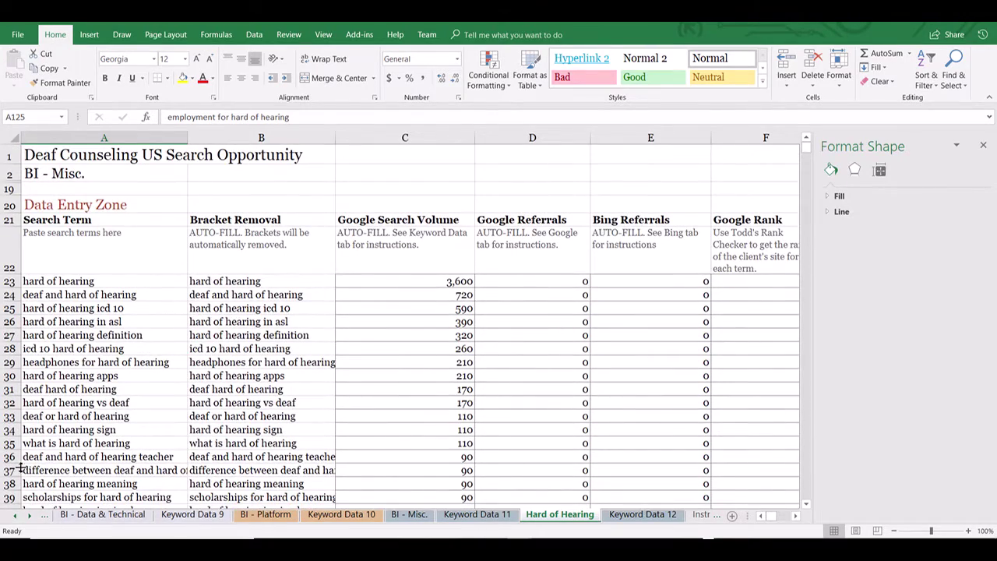
click(6, 429)
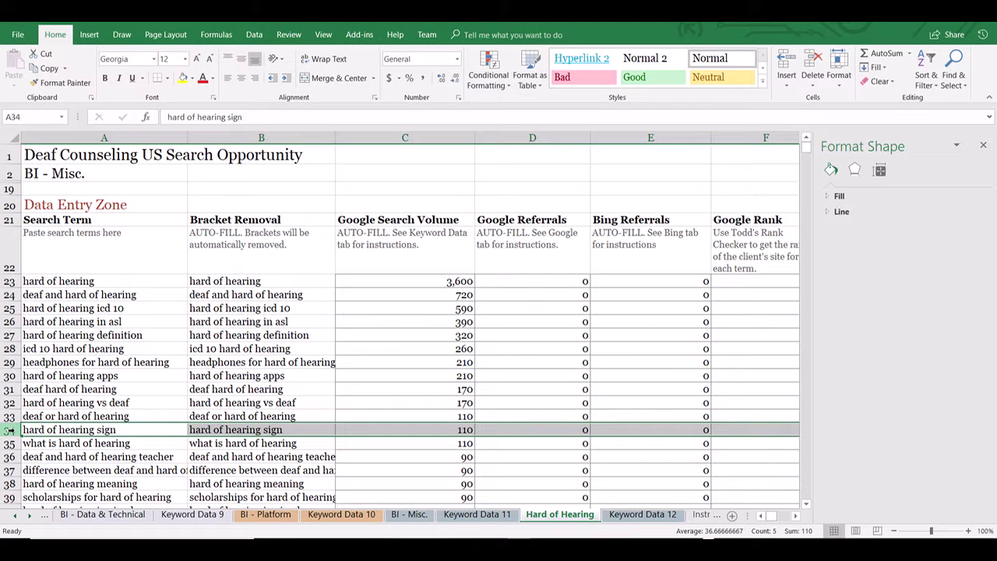
drag(12, 431, 14, 230)
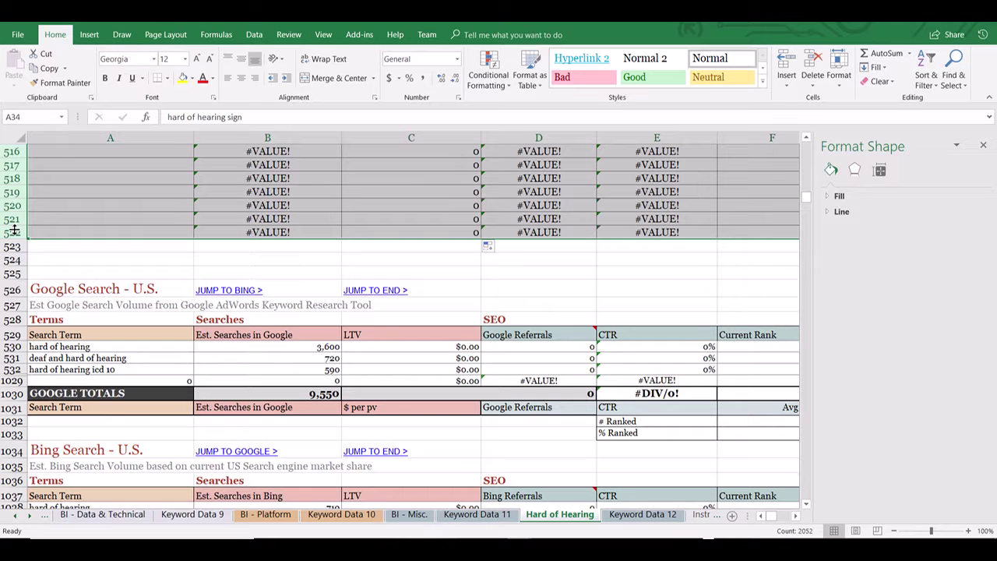
right_click(14, 230)
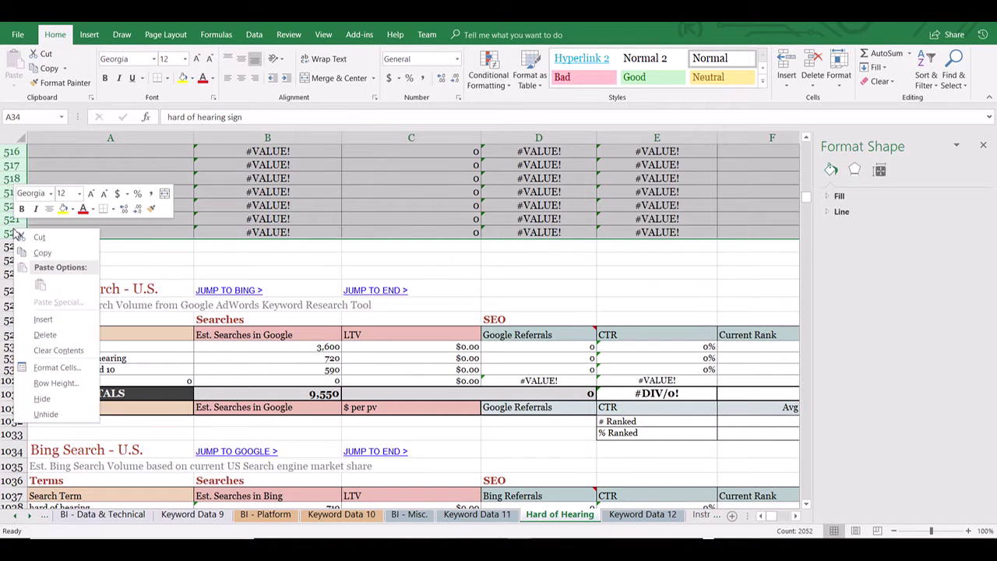
click(62, 412)
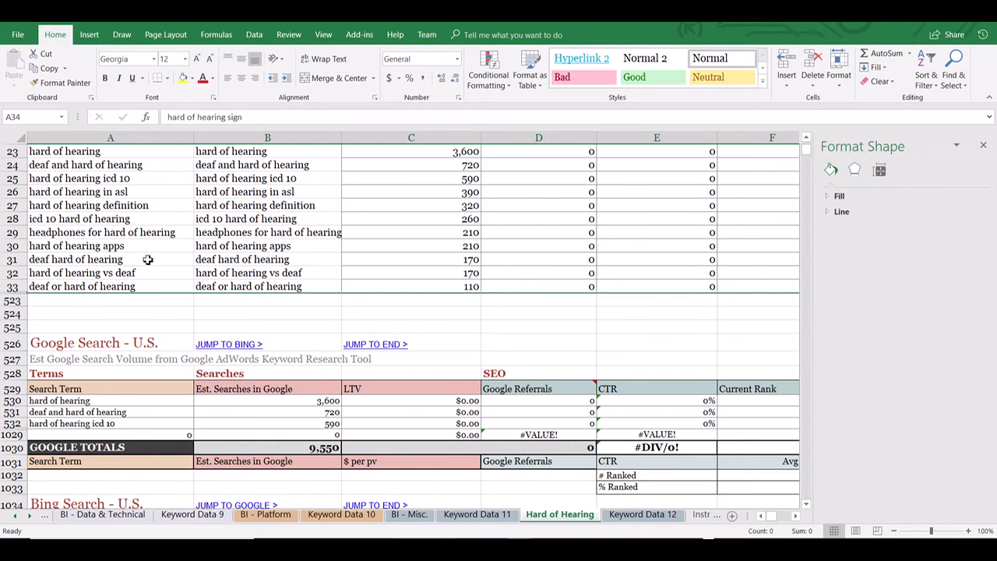
click(140, 260)
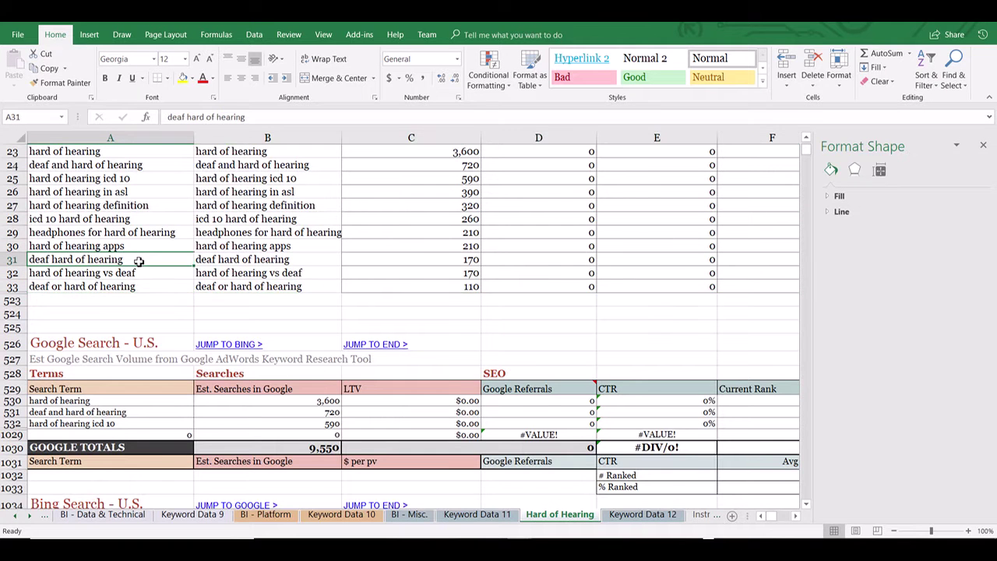
- Check the term references in A530 to A532 and unhide the Google Search - U.S. rows between 532 and 1029
click(141, 413)
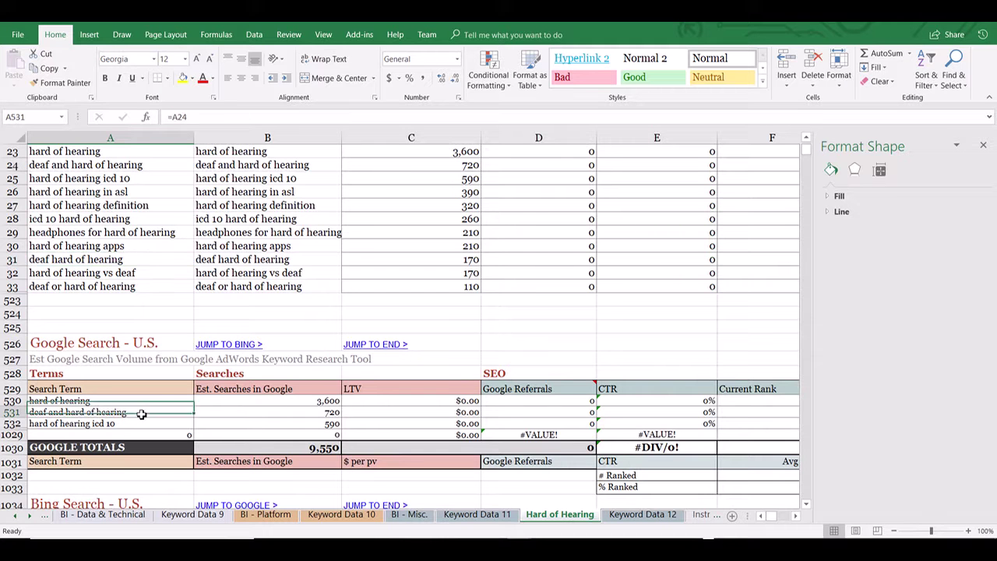
key(Up)
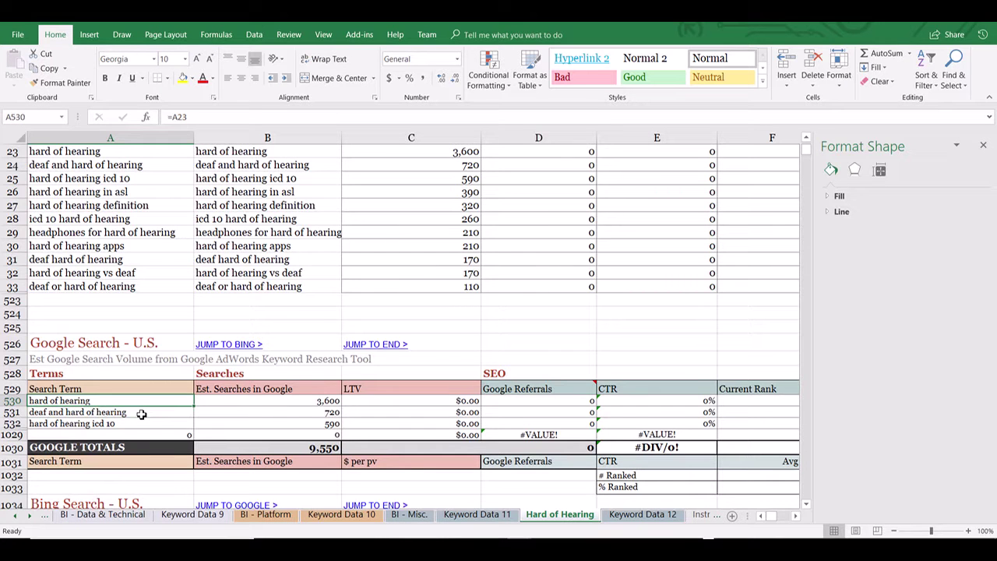
key(Down)
key(Down)
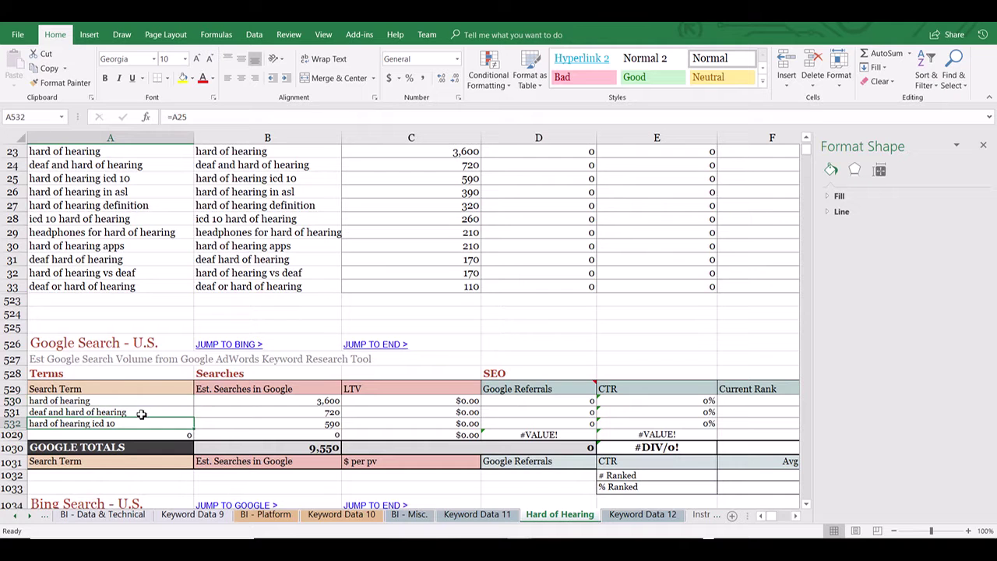
drag(8, 423, 9, 435)
right_click(9, 435)
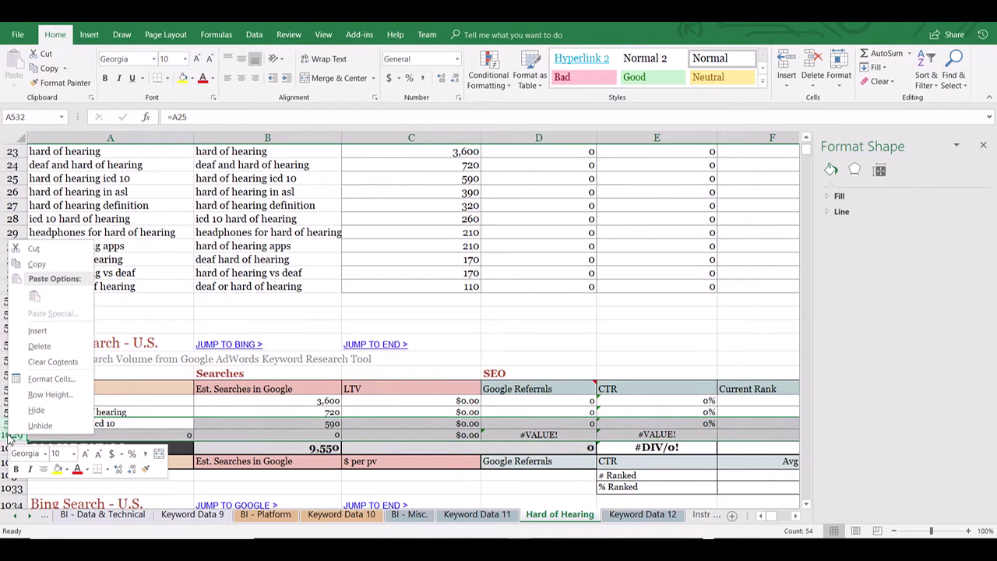
click(58, 428)
- Examine the unhidden Google Search - U.S. terms and estimated searches down to the last rows above GOOGLE TOTALS
click(135, 437)
key(Down)
key(Down)
key(Down)
key(Down)
key(Down)
key(Down)
key(Down)
key(Down)
key(Down)
key(Down)
key(Down)
key(Down)
key(Down)
key(Down)
key(Down)
key(Down)
key(Down)
key(Down)
key(Down)
key(Down)
key(Down)
key(Down)
key(Down)
key(Down)
key(Down)
key(Down)
key(Down)
key(Down)
key(Down)
key(Down)
key(Down)
key(Down)
key(Down)
key(Down)
key(Down)
key(Down)
key(Down)
key(Down)
key(Down)
key(Down)
key(Down)
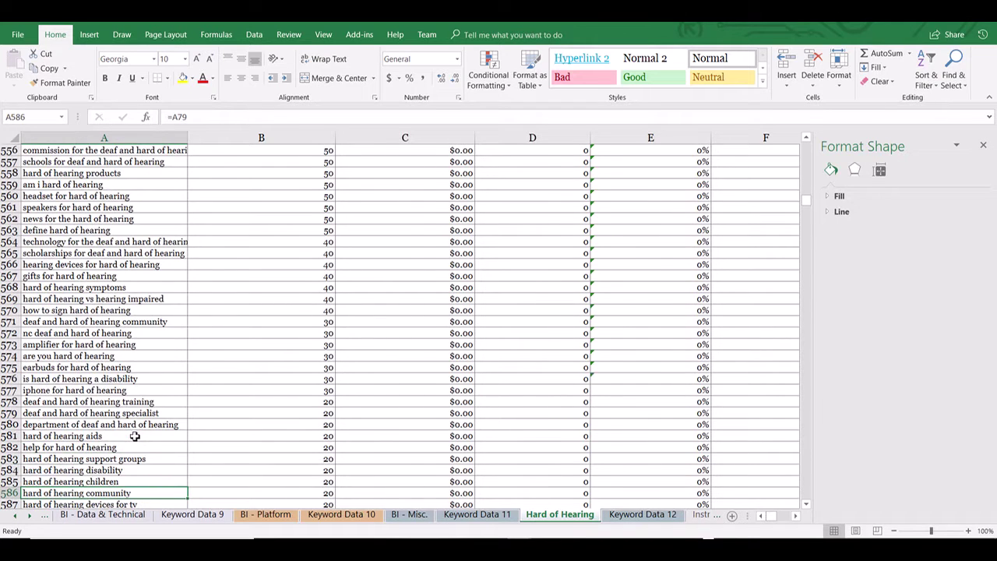
key(ctrl+Down)
key(Up)
key(Up)
key(Up)
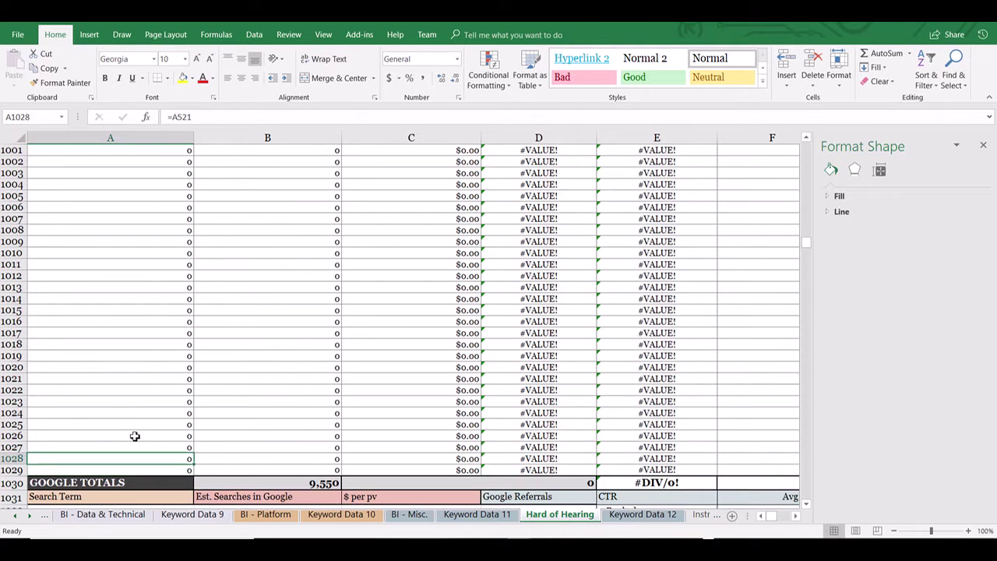
- Review the Google Search - U.S. terms again from the table heading down past row 595 to the end of the table
key(ctrl+Up)
key(Down)
key(Down)
key(Down)
key(Down)
key(Down)
key(Down)
key(Down)
key(Down)
key(Down)
key(Down)
key(Down)
key(Down)
key(Down)
key(Down)
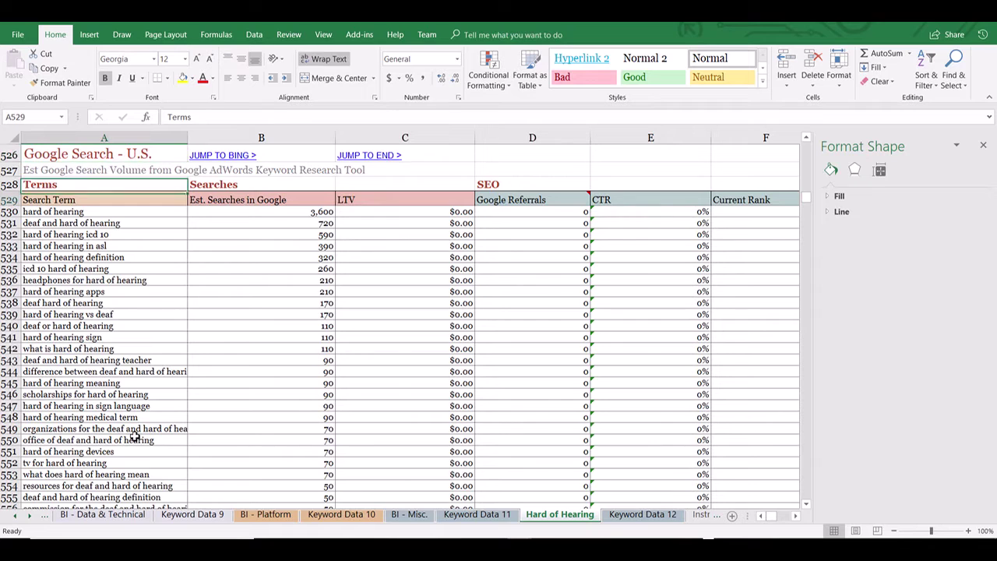
key(Down)
key(Down)
key(Down)
key(Down)
key(Down)
key(Down)
key(Down)
key(Down)
key(Down)
key(Down)
key(Down)
key(Down)
key(Down)
key(Down)
key(Down)
key(Down)
key(Down)
key(Down)
key(Down)
key(Down)
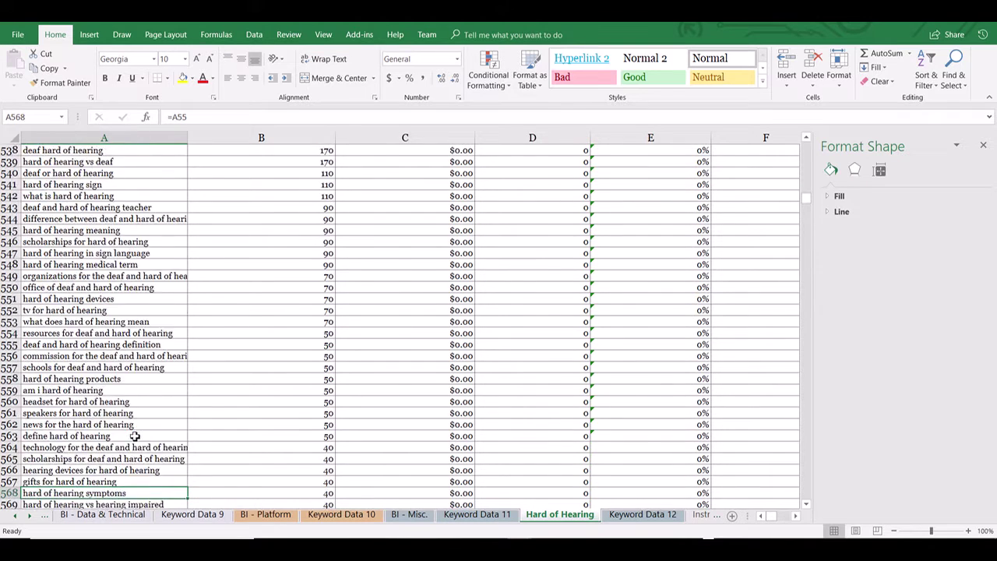
key(Down)
key(Down)
key(Down)
key(Down)
key(Down)
key(Down)
key(Down)
key(Down)
key(Down)
key(Down)
key(Down)
key(Down)
key(Down)
key(Down)
key(Down)
key(Down)
key(Down)
key(Down)
key(Down)
key(Down)
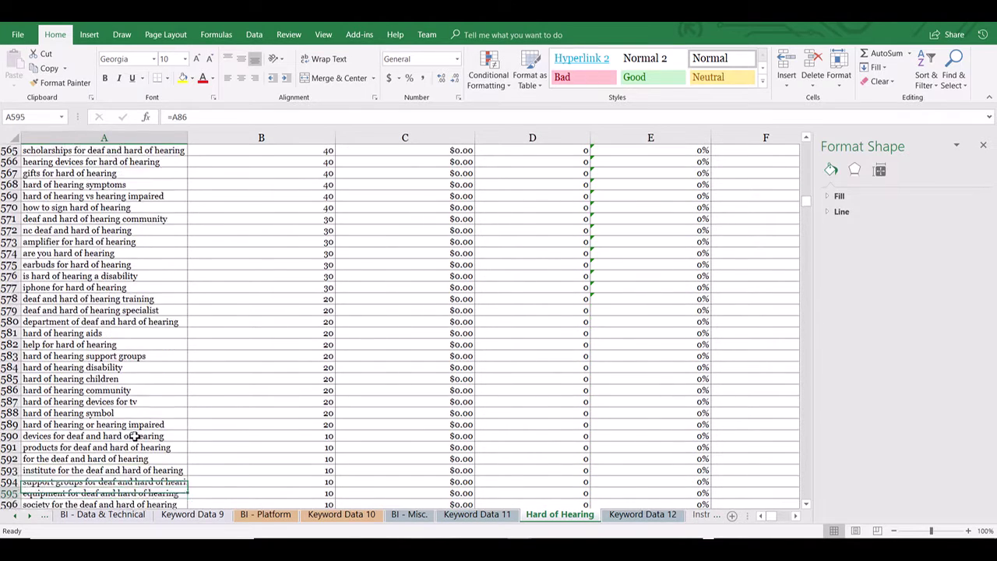
key(ctrl+Down)
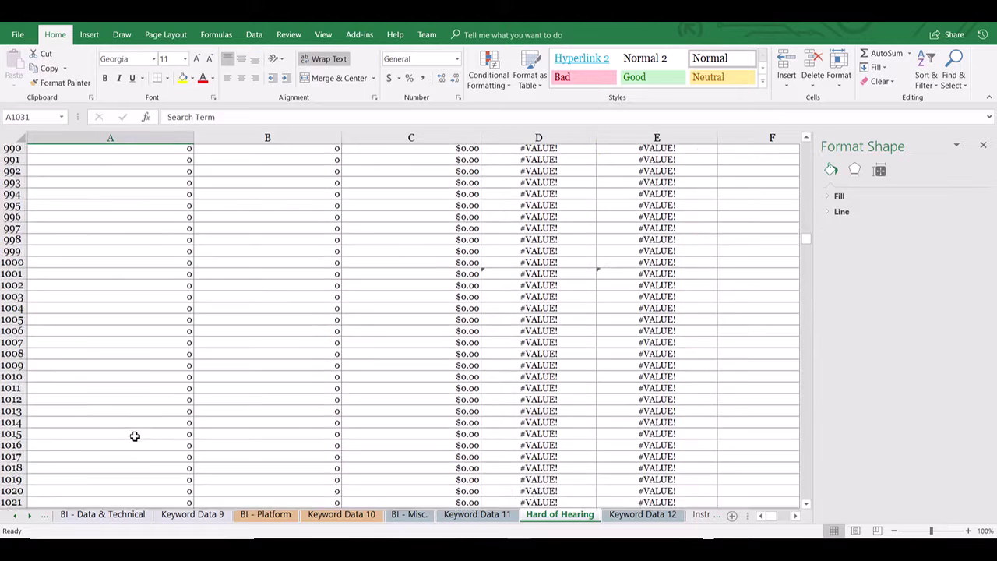
- Compare the first Google Search - U.S. terms with the table's end and inspect the term references down to A538
key(ctrl+Up)
key(Down)
key(Down)
key(Down)
key(Down)
key(Down)
key(Down)
key(Down)
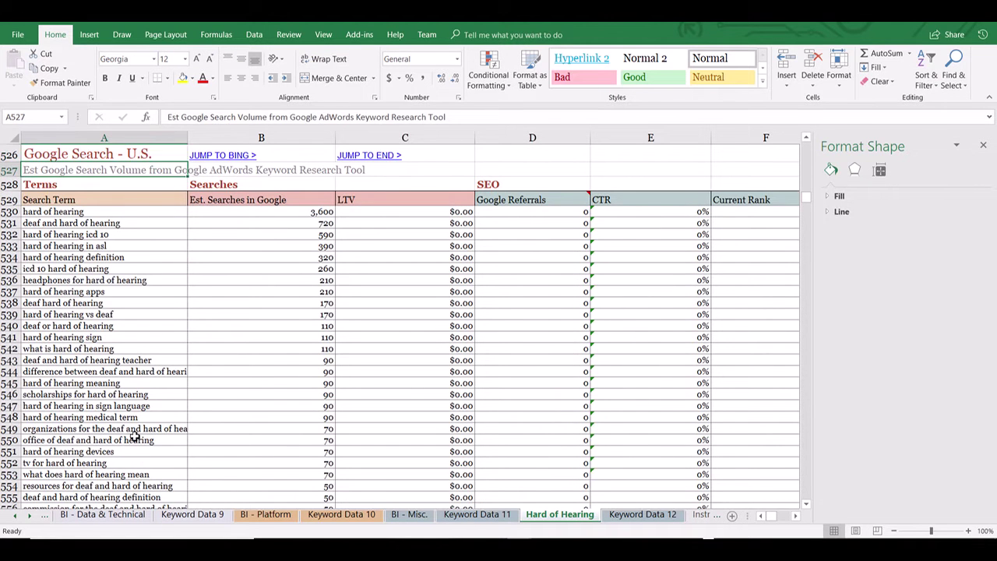
key(Down)
key(Down)
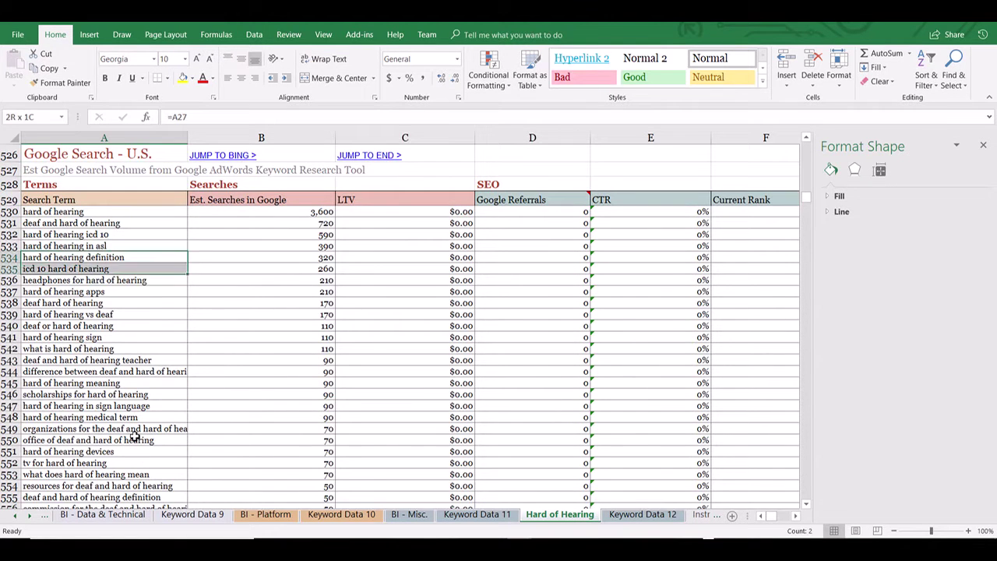
key(ctrl+Down)
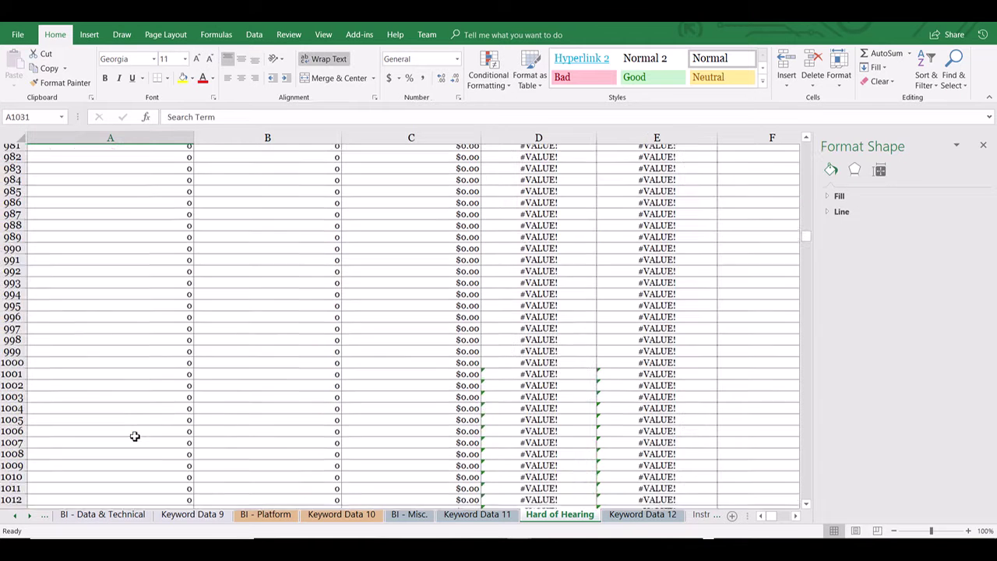
key(ctrl+Up)
key(Down)
key(Down)
key(Down)
key(Down)
key(Down)
key(Down)
key(Down)
key(Down)
key(Down)
key(Down)
key(Down)
key(Down)
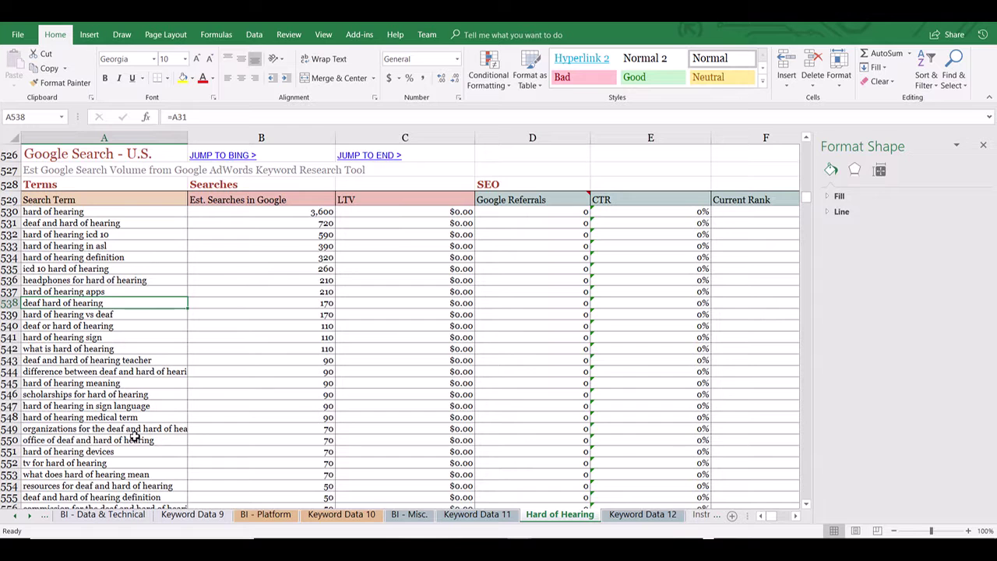
- Examine the Google Search - U.S. terms and their references from A538 down to A636
key(Page_Down)
key(Page_Down)
key(Page_Down)
key(Page_Down)
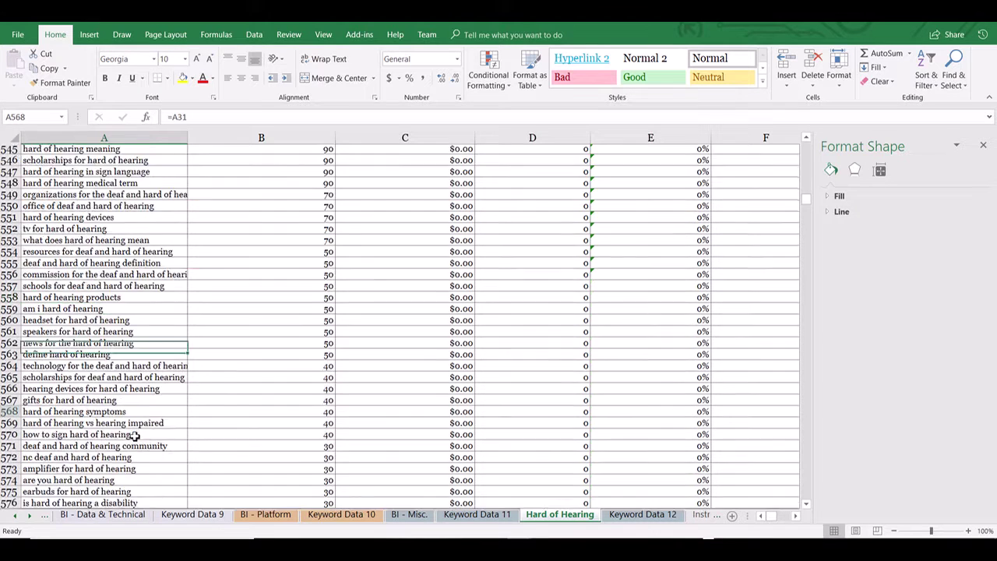
key(Page_Up)
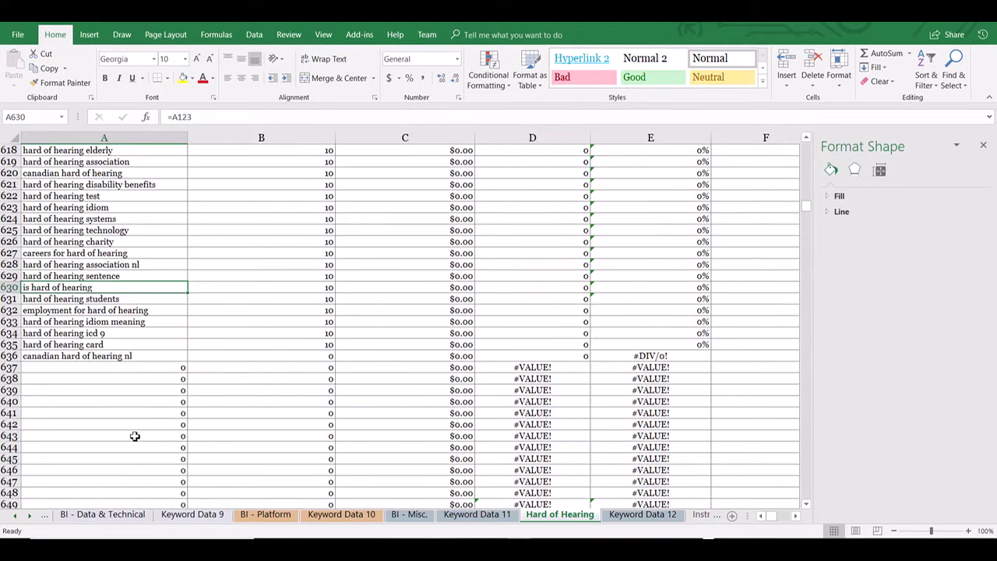
key(Down)
key(Down)
key(Down)
key(Down)
key(Down)
key(Down)
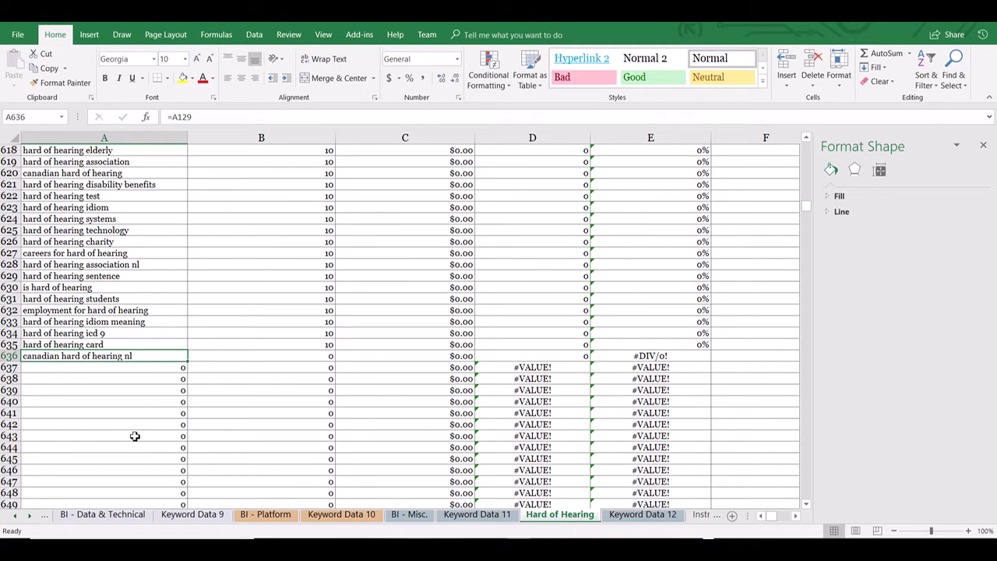
- Compare the term references in the cells around A636 and A637, where the keyword list ends
key(Down)
key(Down)
key(Down)
key(Down)
key(Up)
key(Up)
key(Up)
key(Up)
key(Up)
key(Up)
key(Down)
key(Down)
key(Down)
key(Down)
key(Up)
key(Up)
key(Down)
key(Down)
key(Up)
key(Down)
key(Up)
key(Up)
key(Down)
key(Up)
key(Down)
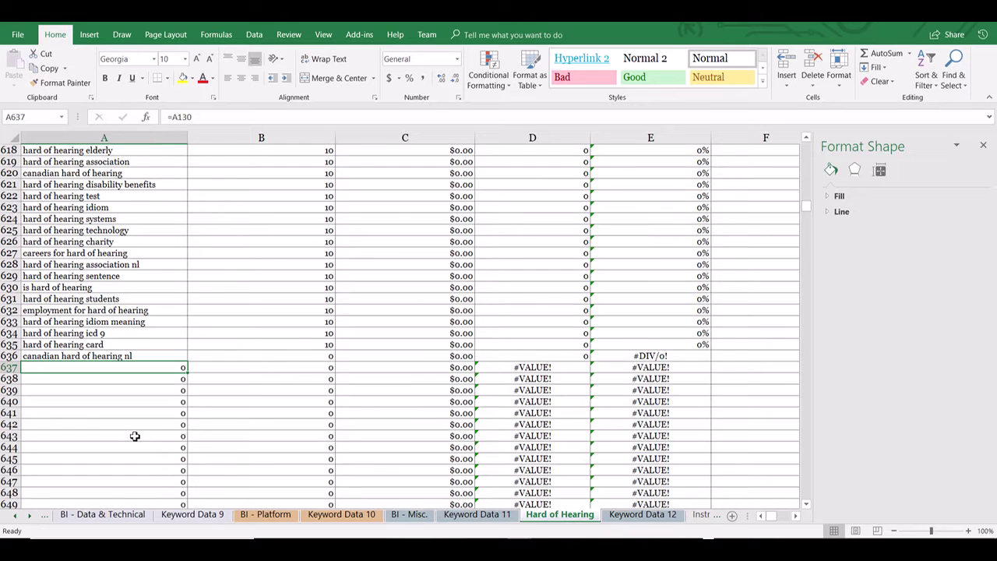
key(Down)
key(Up)
- Undo the unhiding of the Google Search - U.S. rows between 532 and 1029, and check the references in A531 and A532
scroll(86, 356, up, 2)
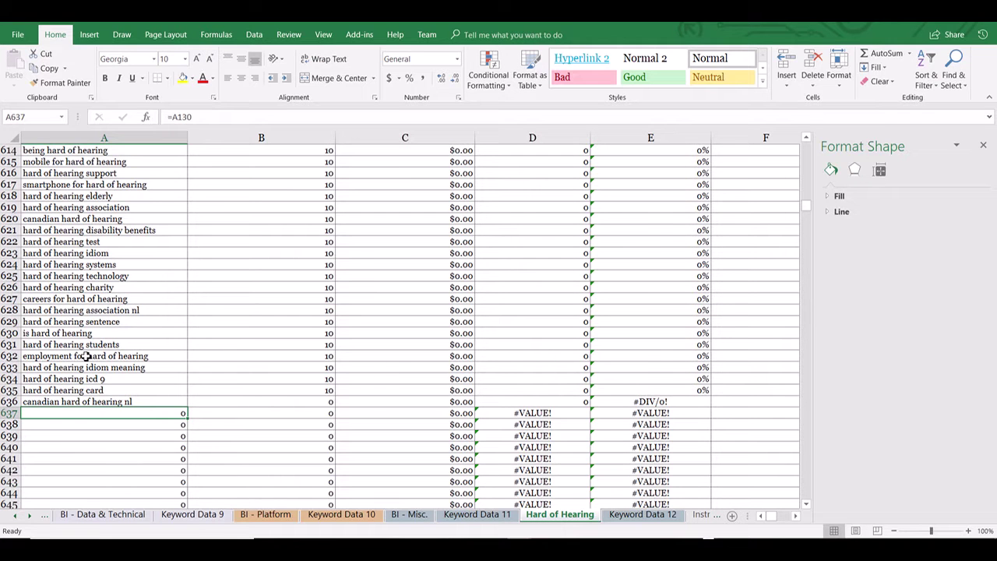
key(ctrl+z)
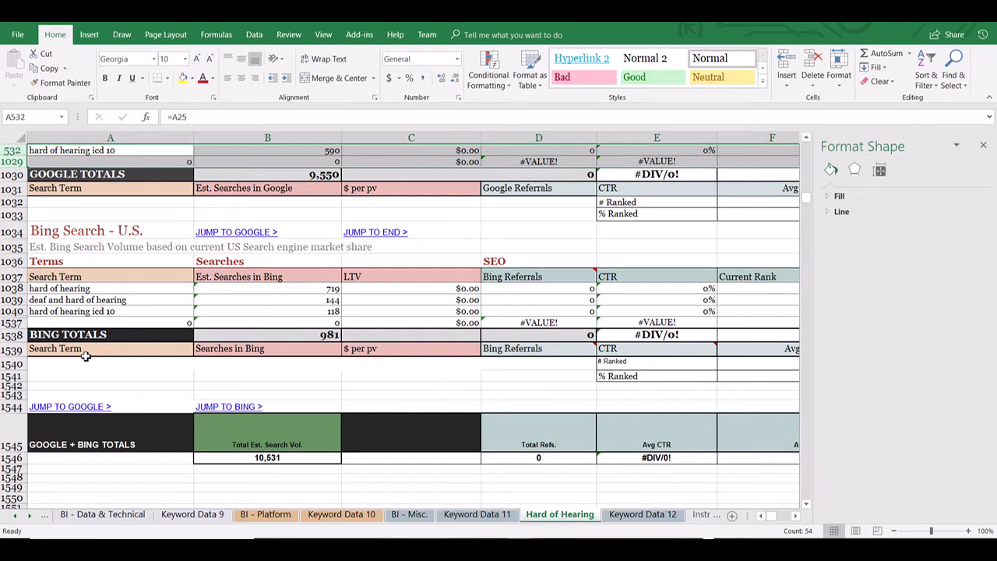
scroll(237, 248, up, 2)
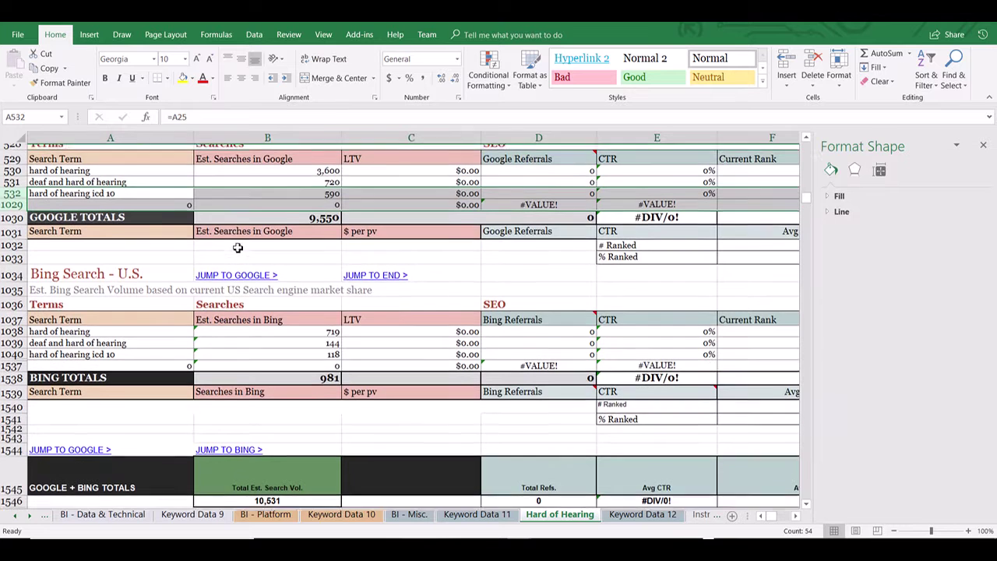
click(132, 190)
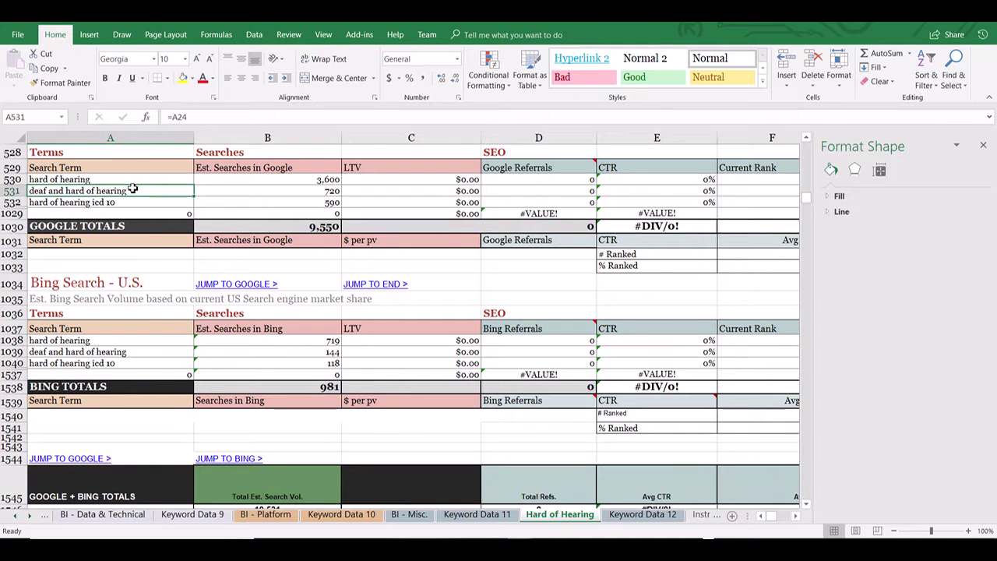
key(Down)
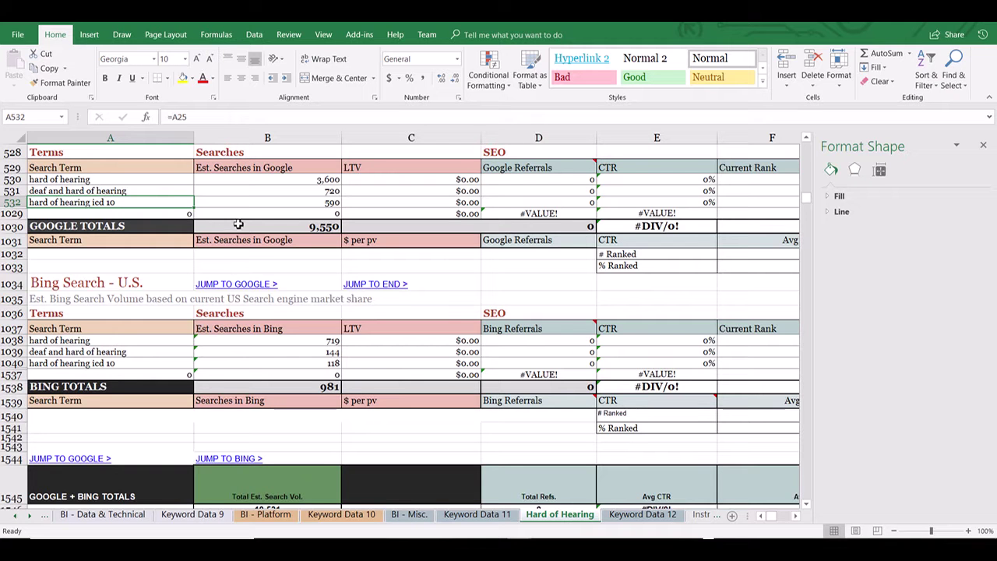
- Inspect the GOOGLE TOTALS formulas in row 1030 from the estimated searches across to the #10 Rank columns
click(286, 227)
key(Right)
key(Right)
key(Right)
key(Right)
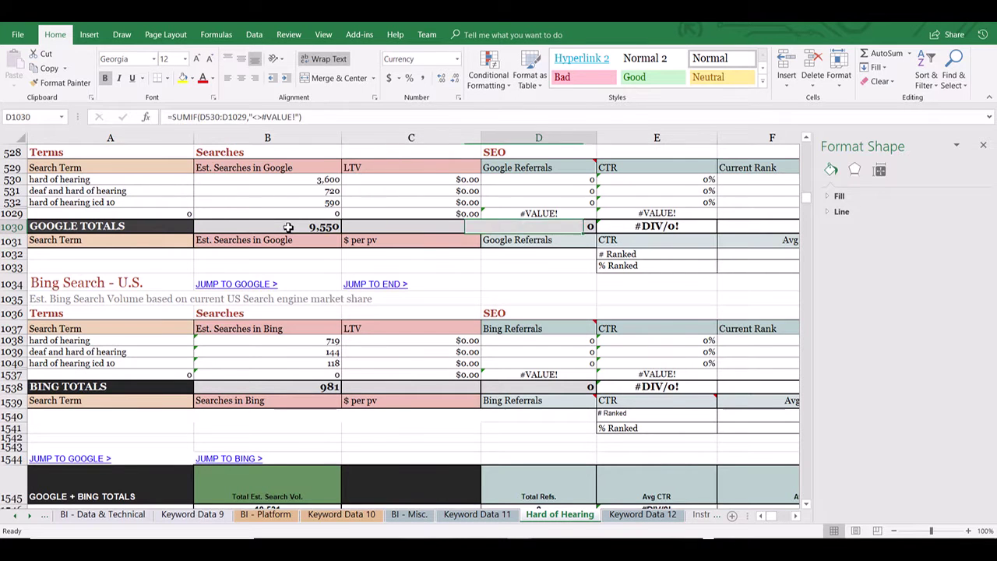
key(Right)
key(Right)
key(Right)
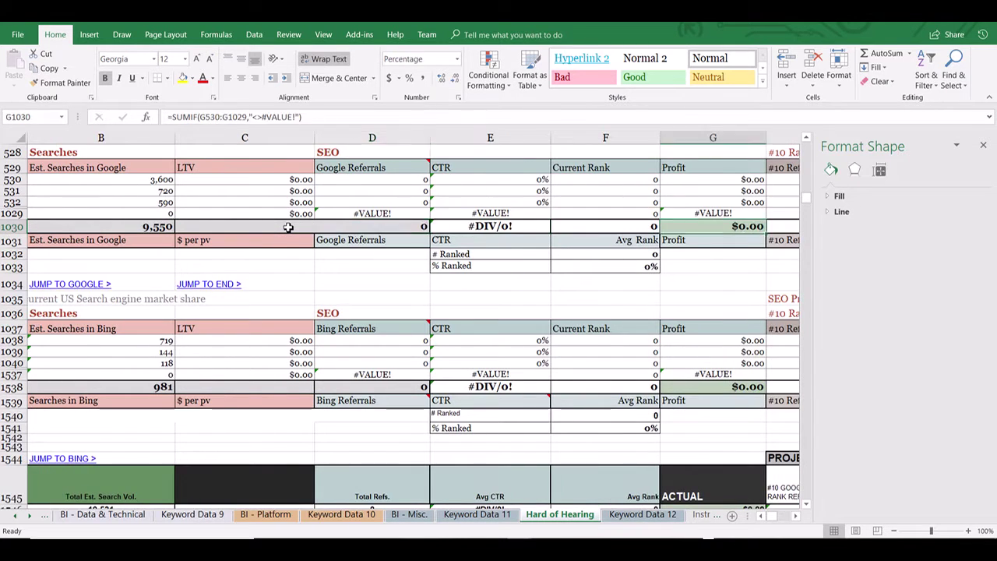
key(Left)
key(Left)
key(Left)
key(Right)
key(Right)
key(Right)
key(Right)
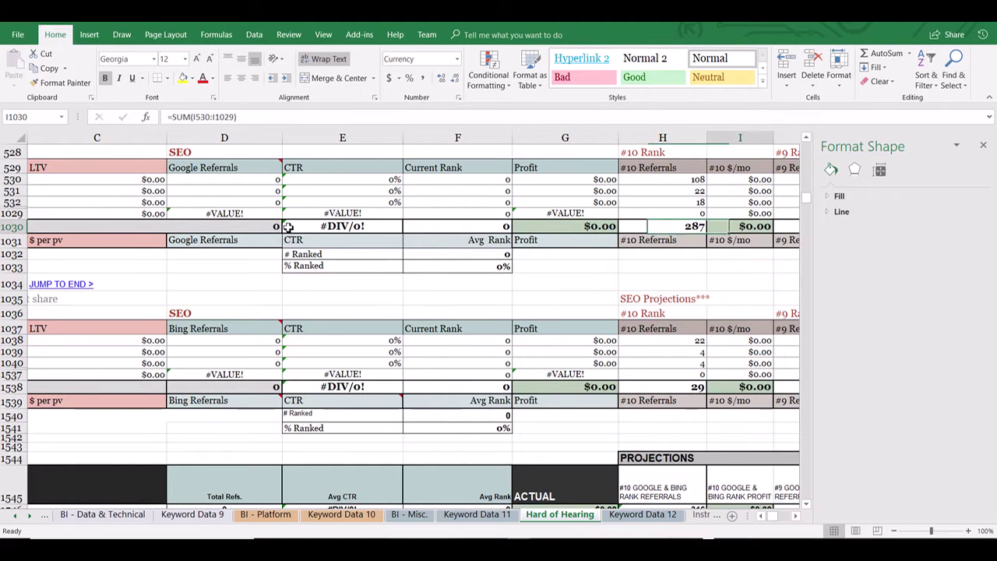
key(Left)
key(Left)
key(Left)
key(Right)
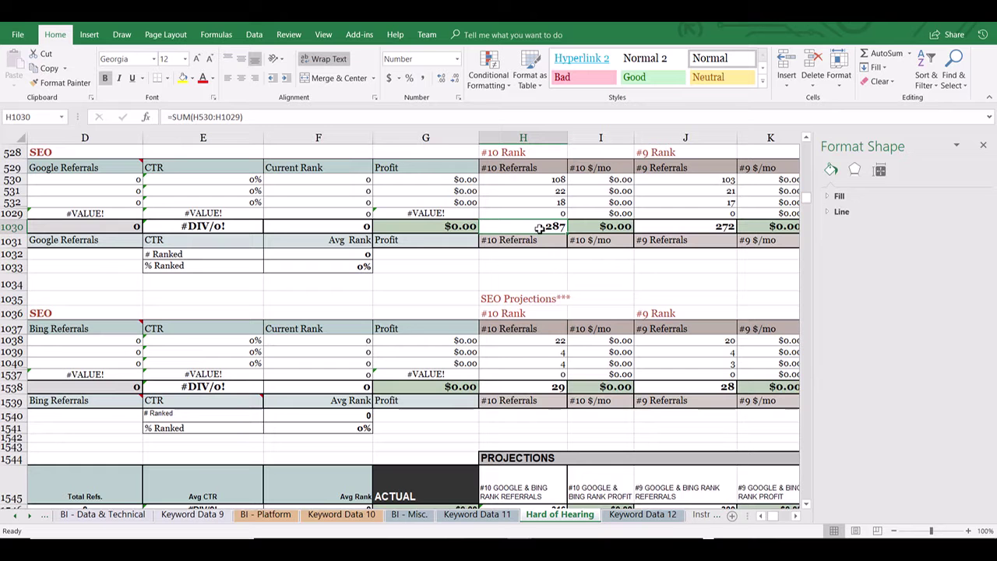
- Inspect the rank projection totals in row 1030 from #9 Referrals through the #1 Rank columns, returning to the GOOGLE TOTALS label
click(724, 227)
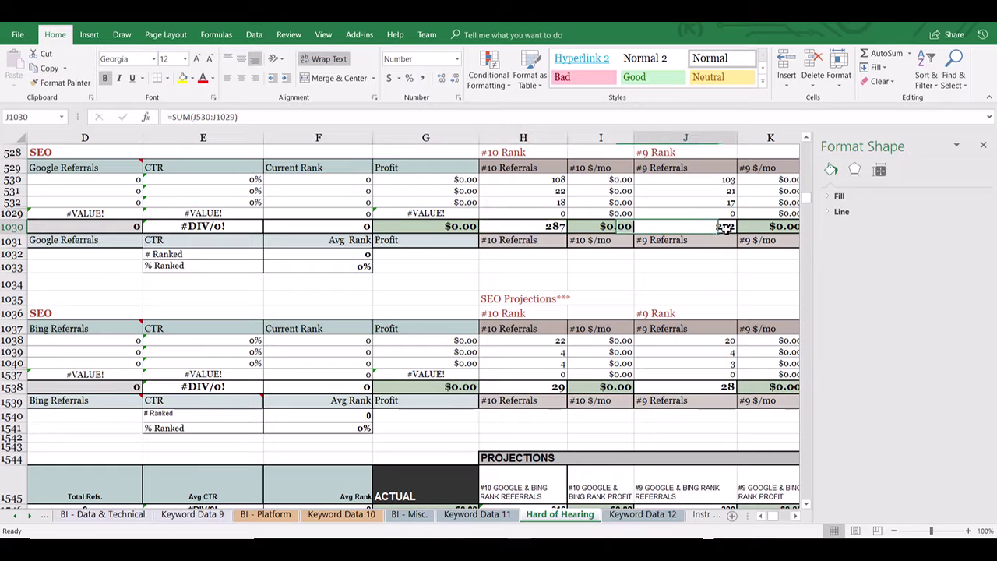
key(Right)
key(Right)
key(Right)
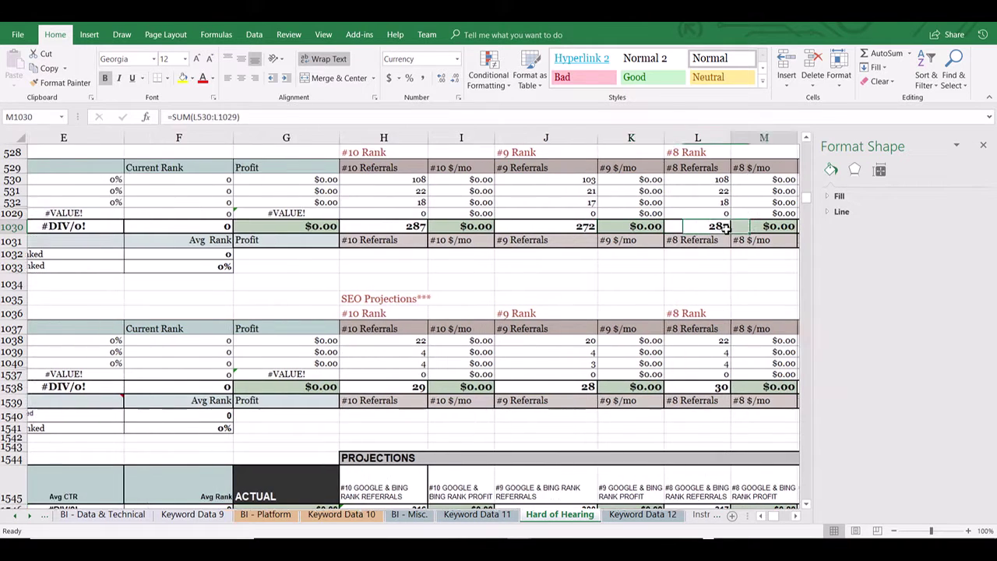
key(Right)
key(Right)
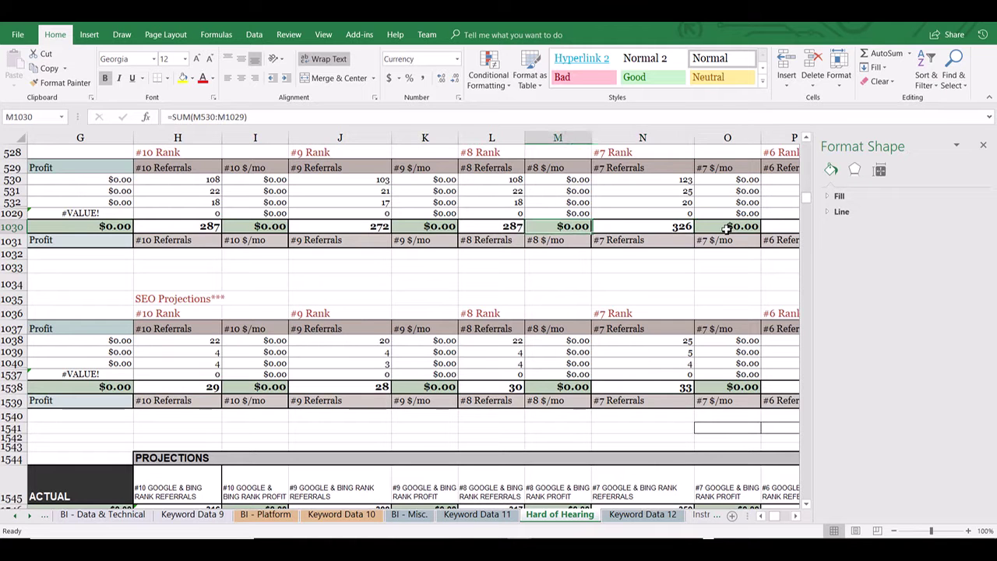
key(Right)
key(Right)
key(Right)
key(Right)
key(Right)
key(Right)
key(Right)
key(Right)
key(Right)
key(Right)
key(Right)
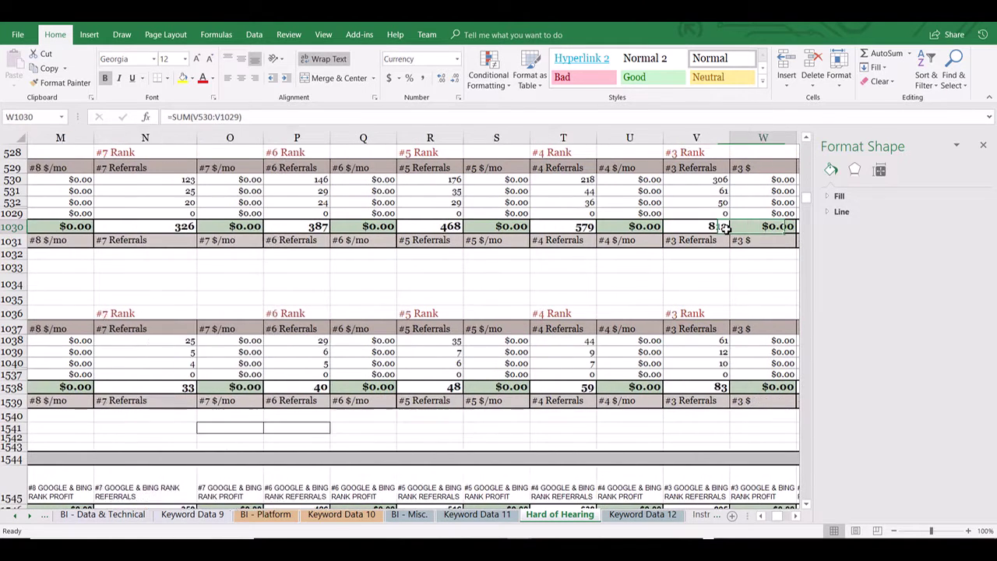
key(Right)
key(Right)
key(Right)
key(Left)
key(Left)
key(Left)
key(Left)
key(Left)
key(Left)
key(Left)
key(Left)
key(Left)
key(Left)
key(Left)
key(Left)
key(Left)
key(Left)
key(Left)
key(Left)
key(Left)
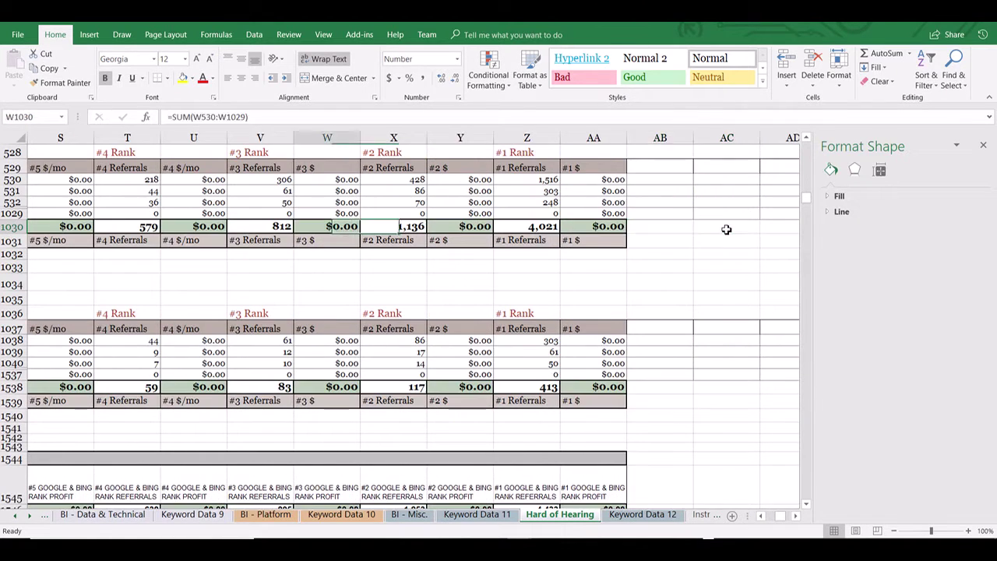
key(Left)
key(Left)
key(Left)
key(Left)
key(Left)
key(Left)
key(Left)
key(Left)
key(Left)
key(Left)
key(Left)
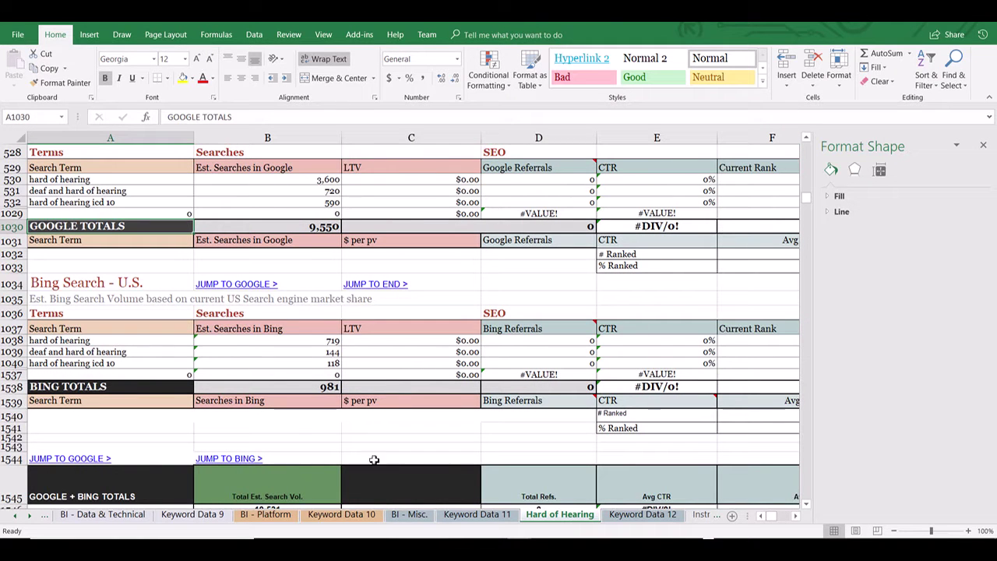
- Review the Bing Search - U.S. table and the GOOGLE + BING TOTALS, returning to the Data Entry Zone
click(99, 288)
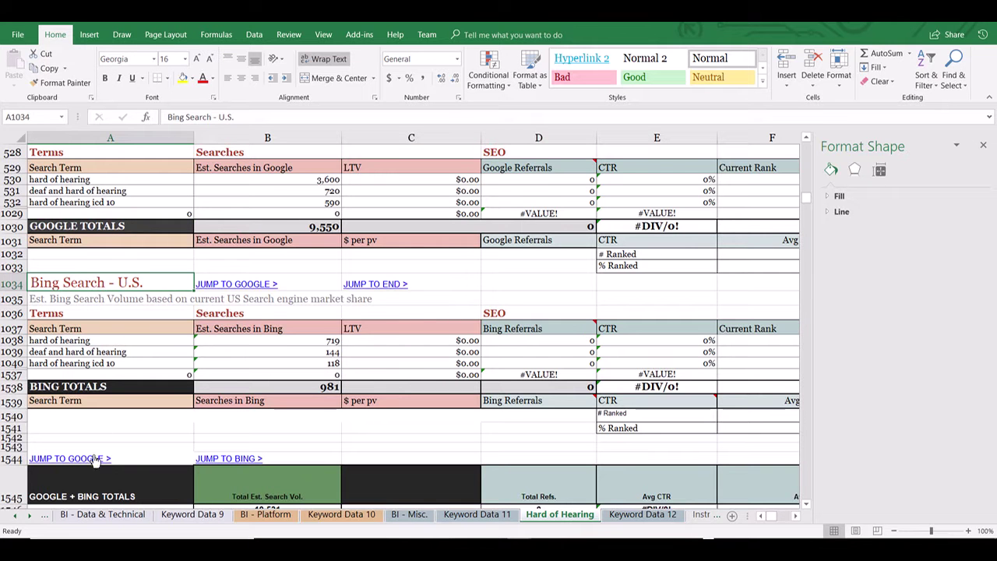
scroll(153, 428, down, 1)
scroll(153, 428, down, 2)
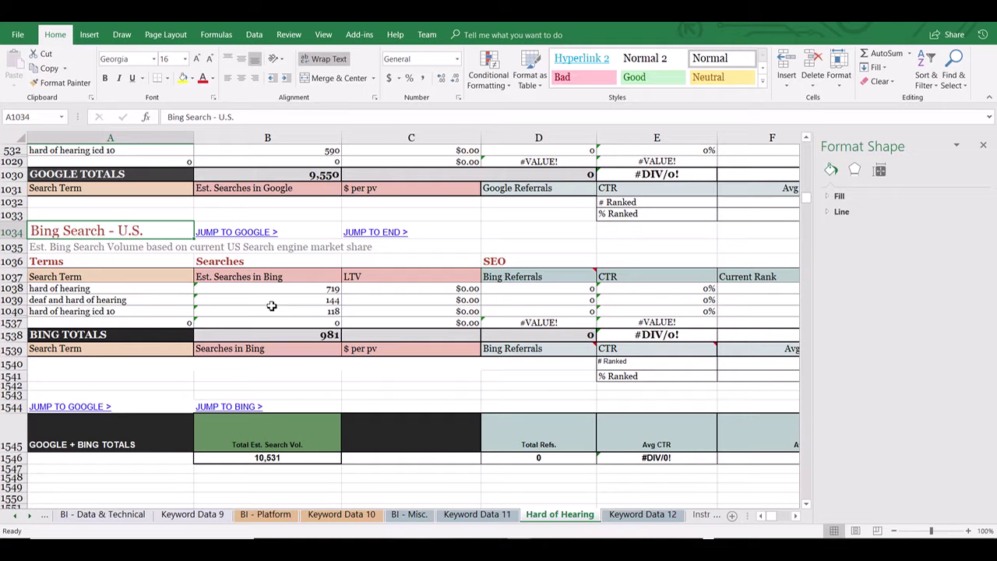
scroll(271, 306, up, 15)
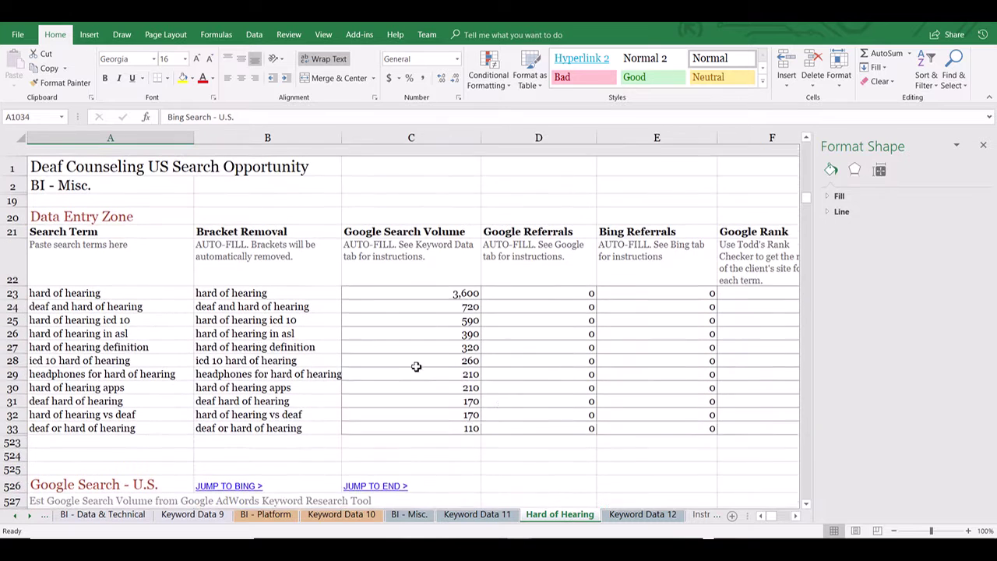
click(640, 520)
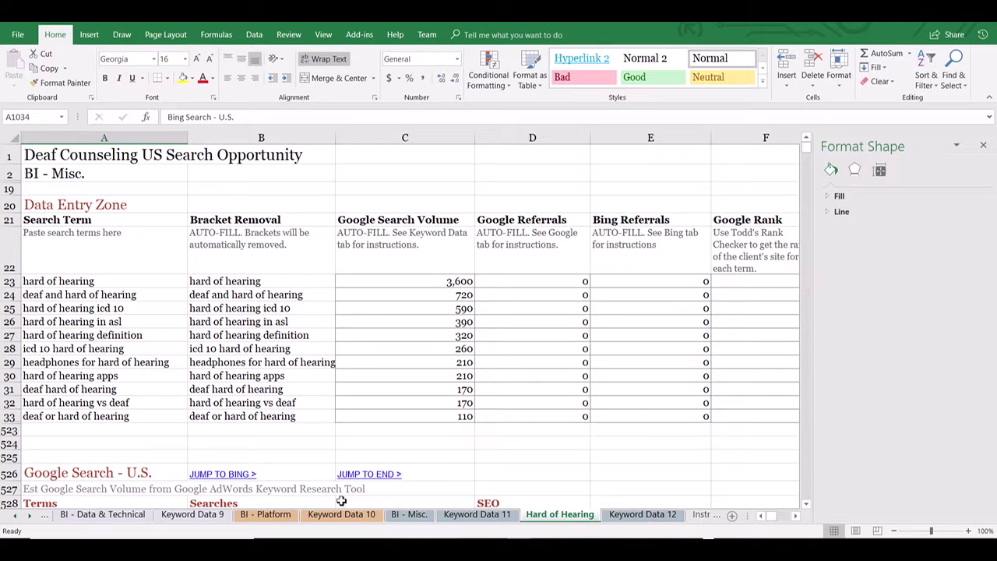
- Replace the sheet subtitle in A2 with "Hard of Hearing"
double_click(88, 174)
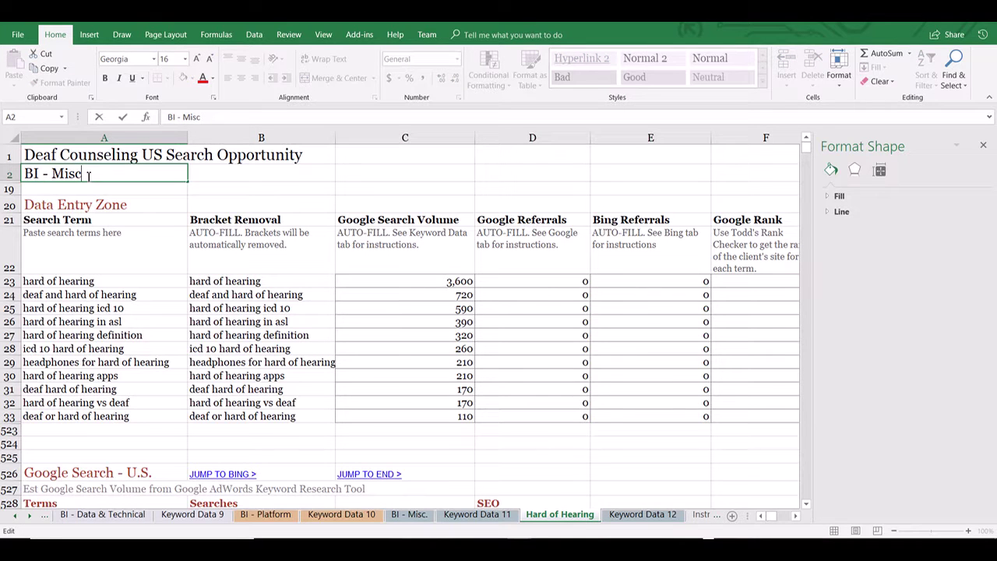
key(BackSpace)
key(BackSpace)
key(BackSpace)
key(BackSpace)
key(BackSpace)
key(BackSpace)
key(BackSpace)
key(BackSpace)
key(BackSpace)
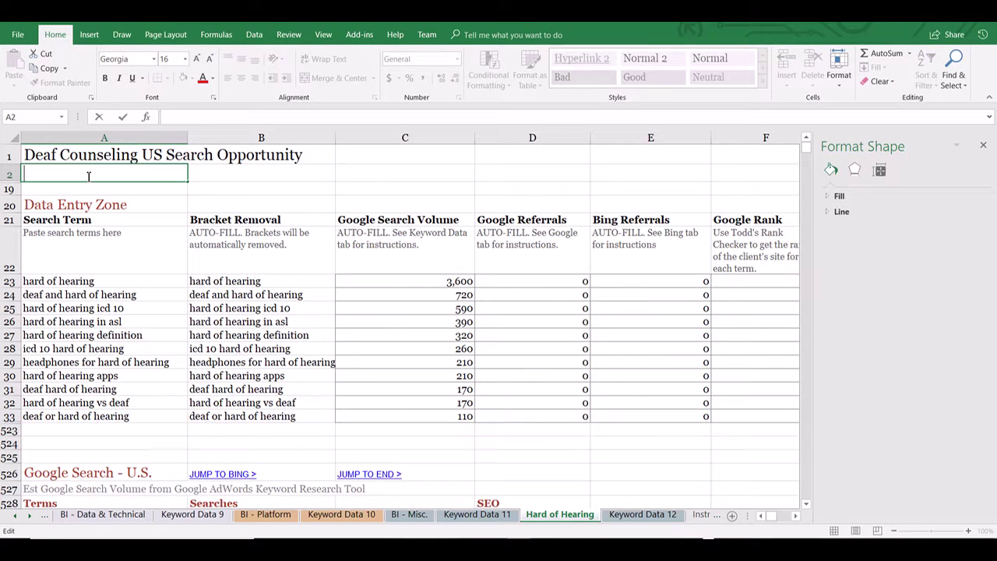
text(Hard of Hearing)
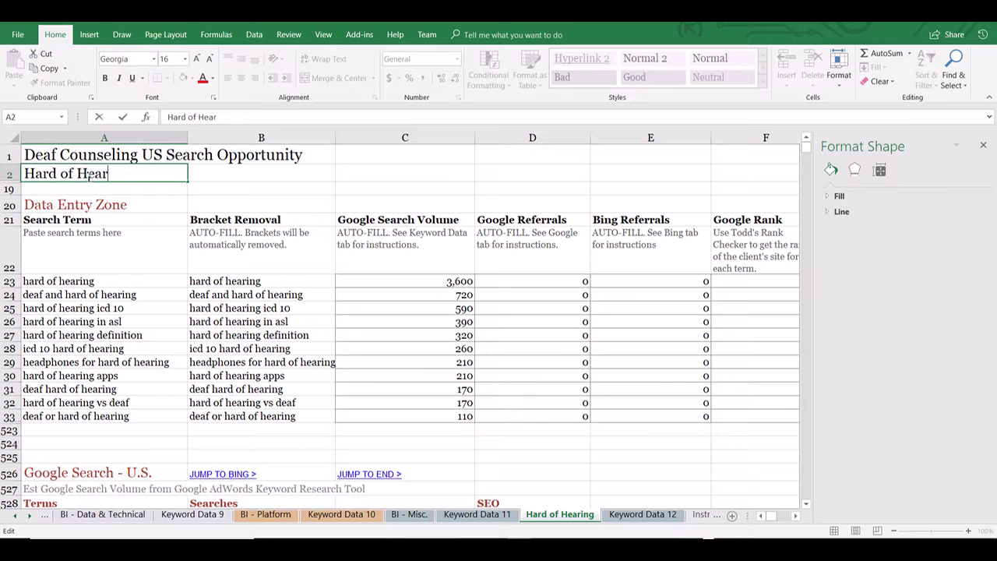
key(Return)
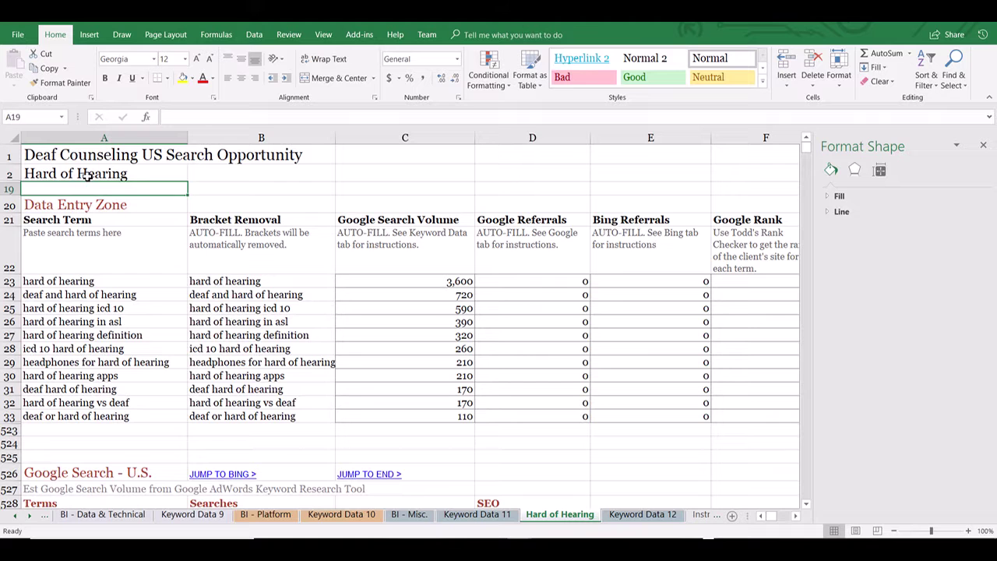
- Open the Dashboard worksheet
click(16, 516)
click(15, 516)
click(15, 515)
click(16, 516)
click(15, 516)
click(16, 516)
click(15, 516)
click(16, 516)
click(81, 515)
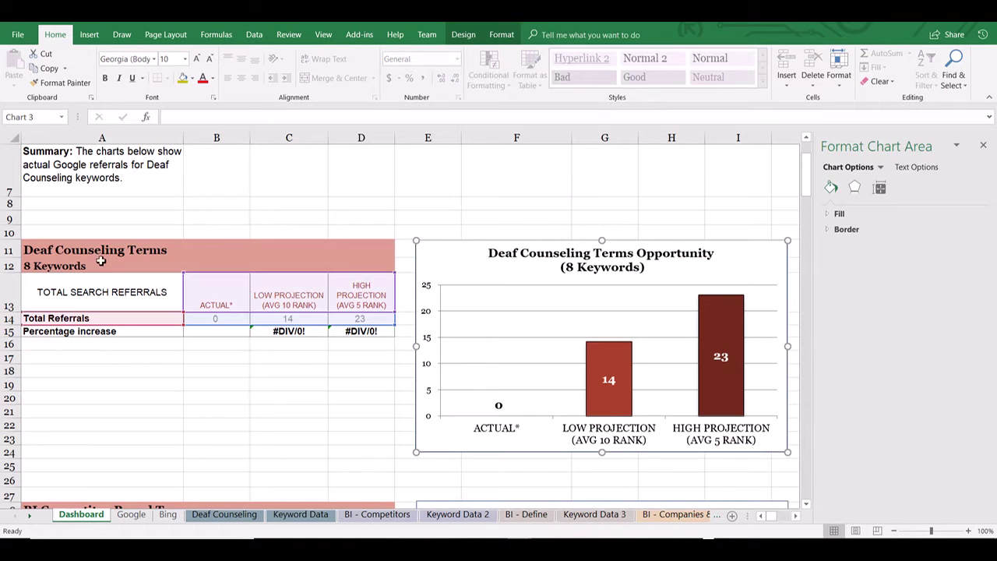
- Check the source references behind the Deaf Counseling Terms heading and keyword count on the Dashboard
click(101, 261)
key(Down)
key(Down)
key(Up)
key(Up)
key(Up)
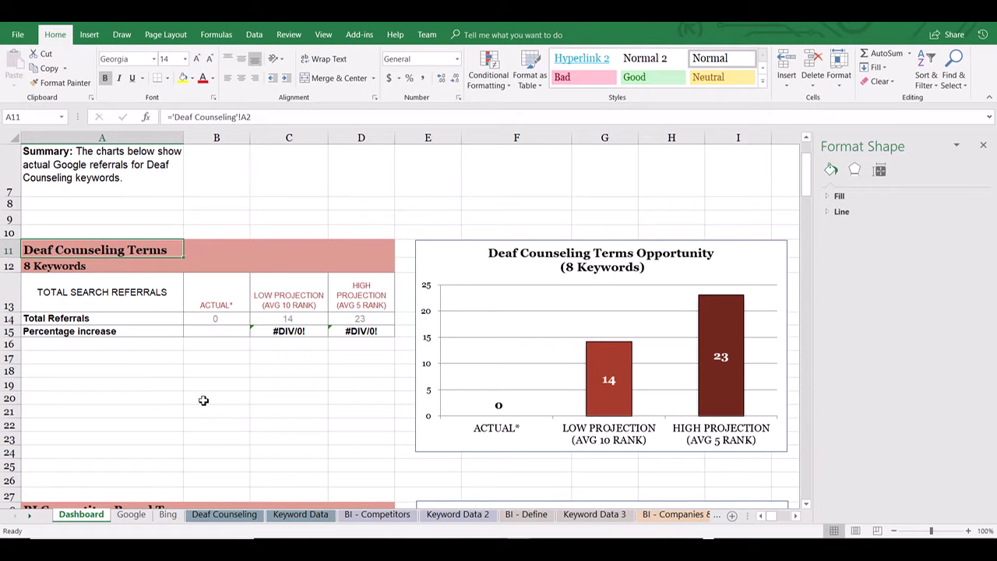
- Copy the BI - Misc. summary block A181:D185 and paste it at A198 on the Dashboard
scroll(203, 400, down, 18)
scroll(203, 400, down, 20)
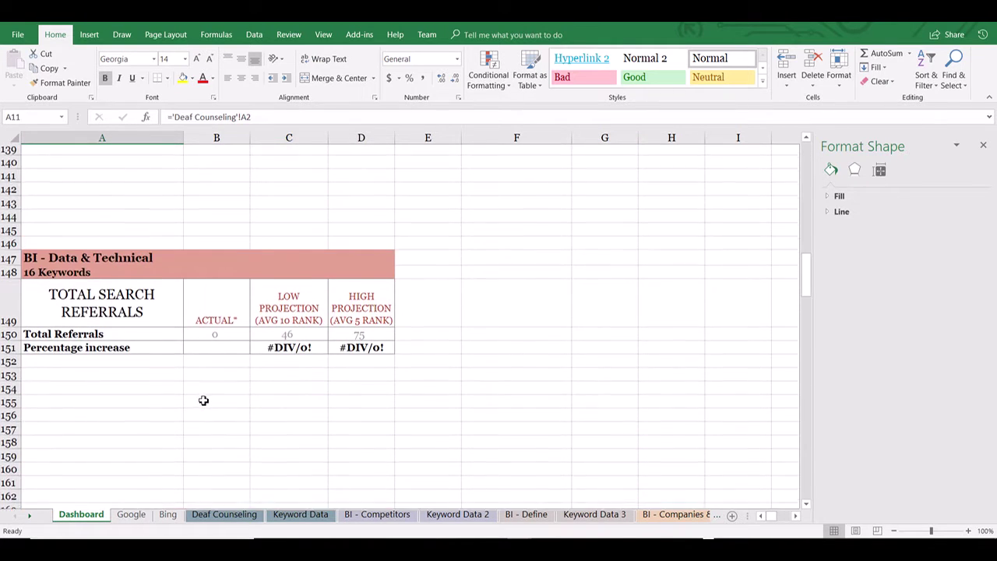
scroll(203, 400, down, 12)
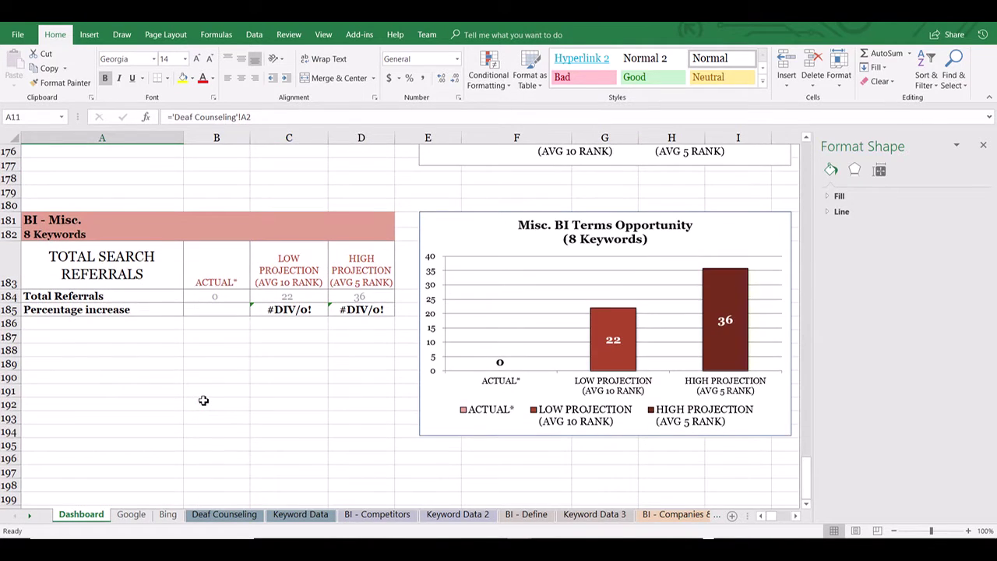
click(105, 225)
key(Down)
key(Up)
key(shift+Down)
key(shift+Down)
key(shift+Down)
key(shift+Down)
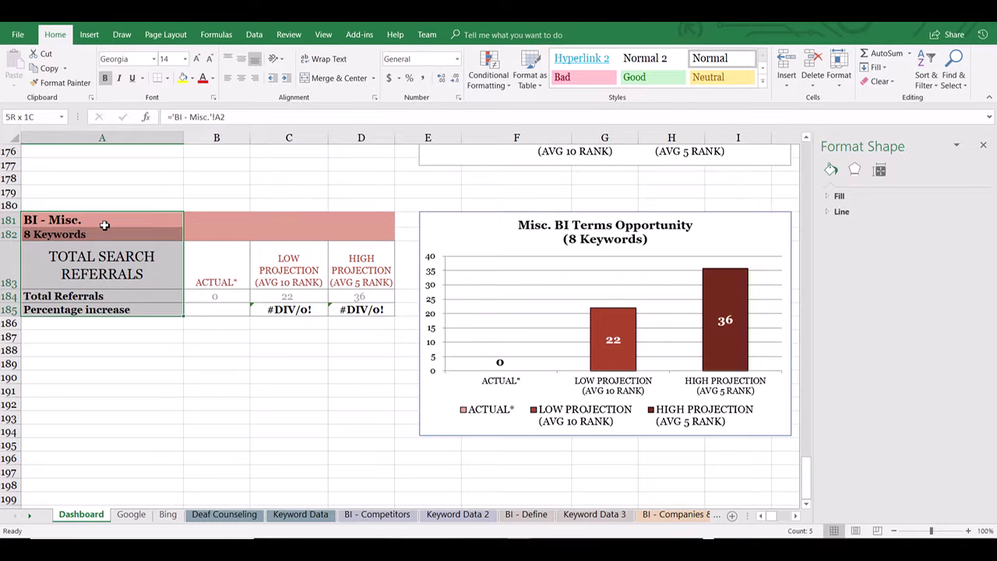
key(shift+Right)
key(shift+Right)
key(shift+Right)
key(shift+Right)
key(shift+Left)
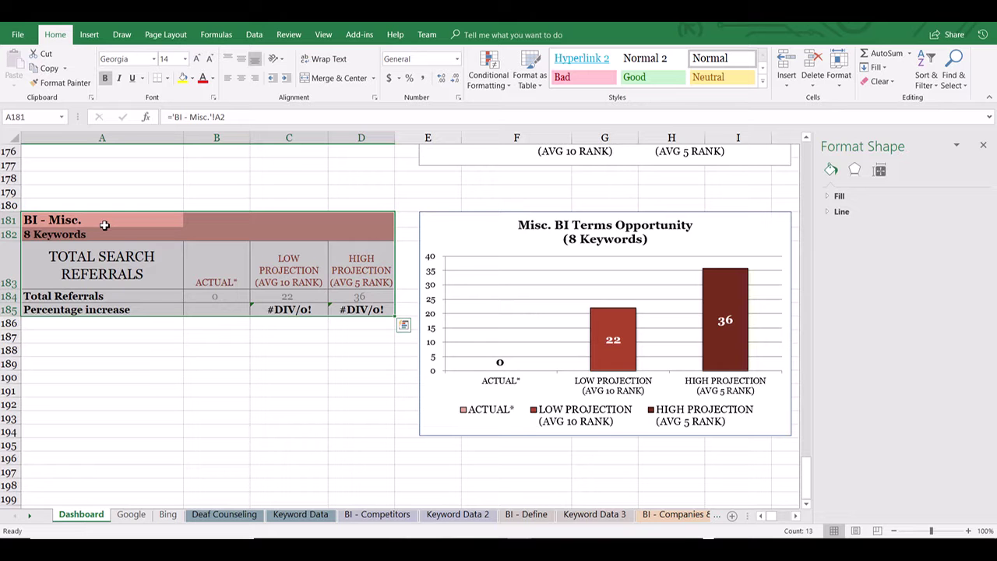
key(ctrl+c)
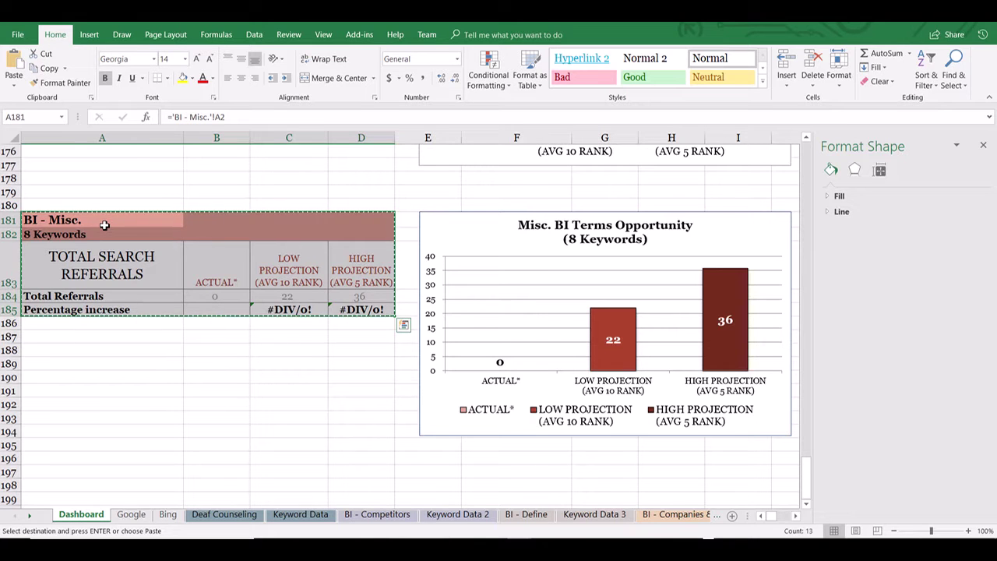
scroll(93, 354, down, 2)
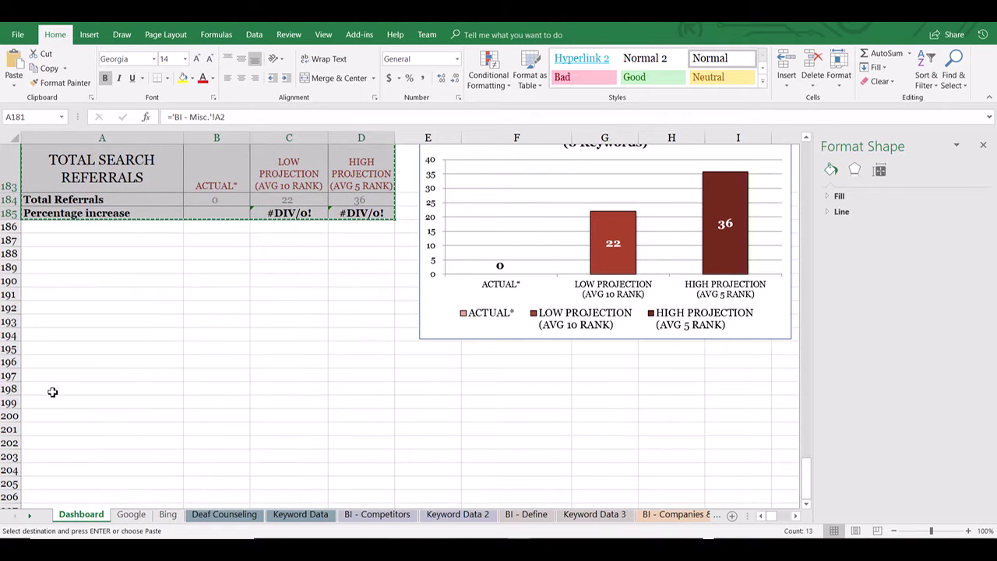
click(52, 391)
key(ctrl+v)
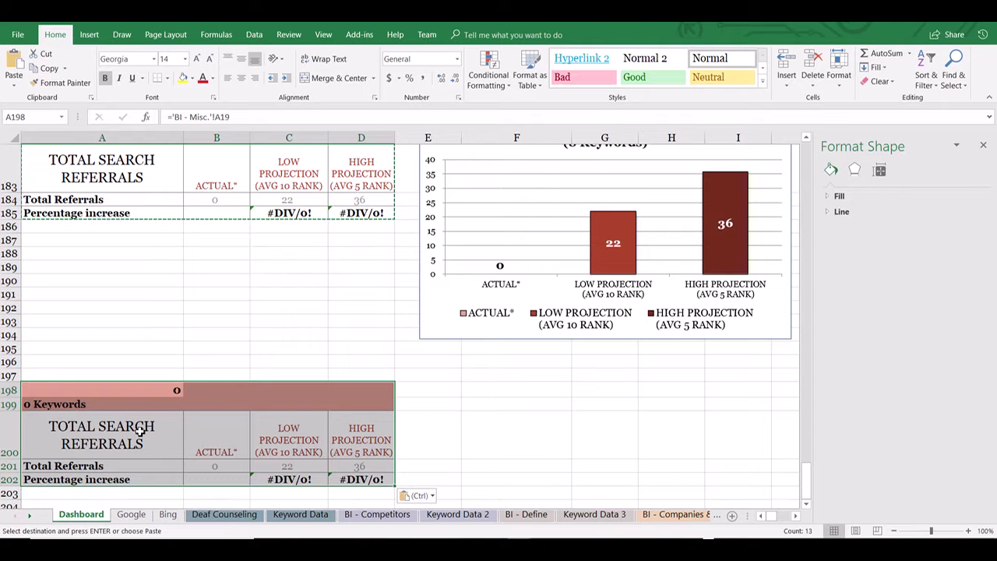
- Check the source references behind the pasted block's heading, keyword count, and low and high projection referrals
click(140, 392)
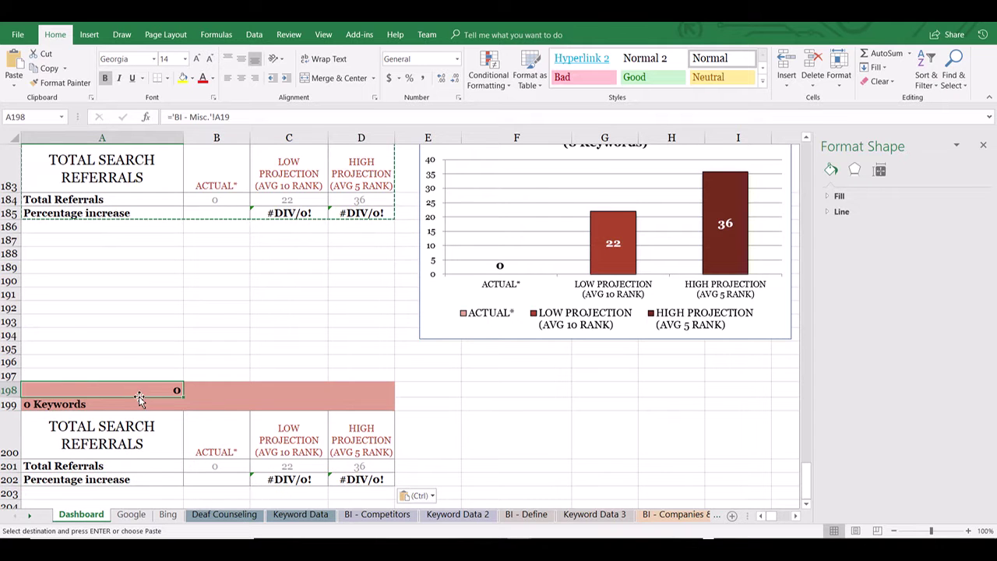
double_click(140, 391)
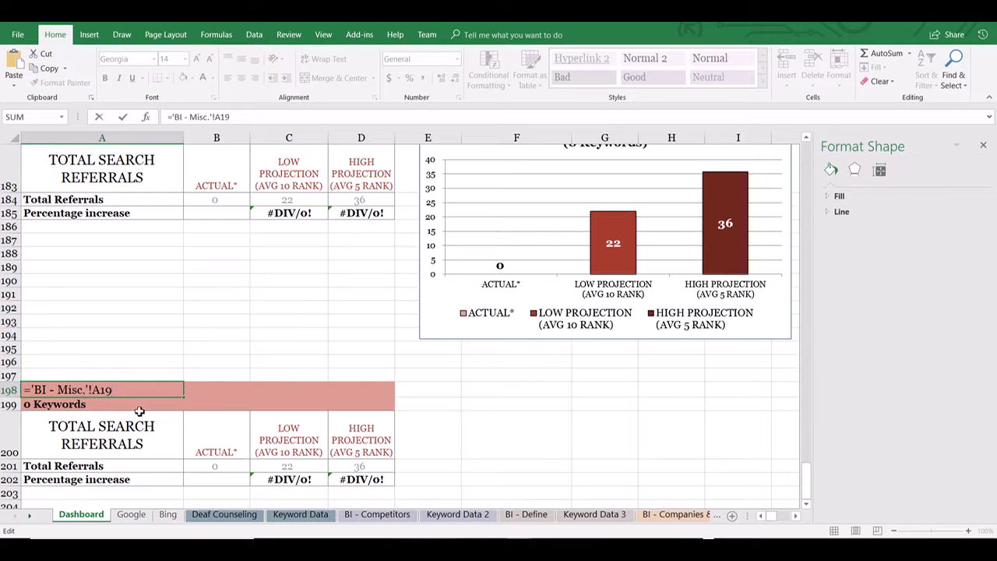
key(Return)
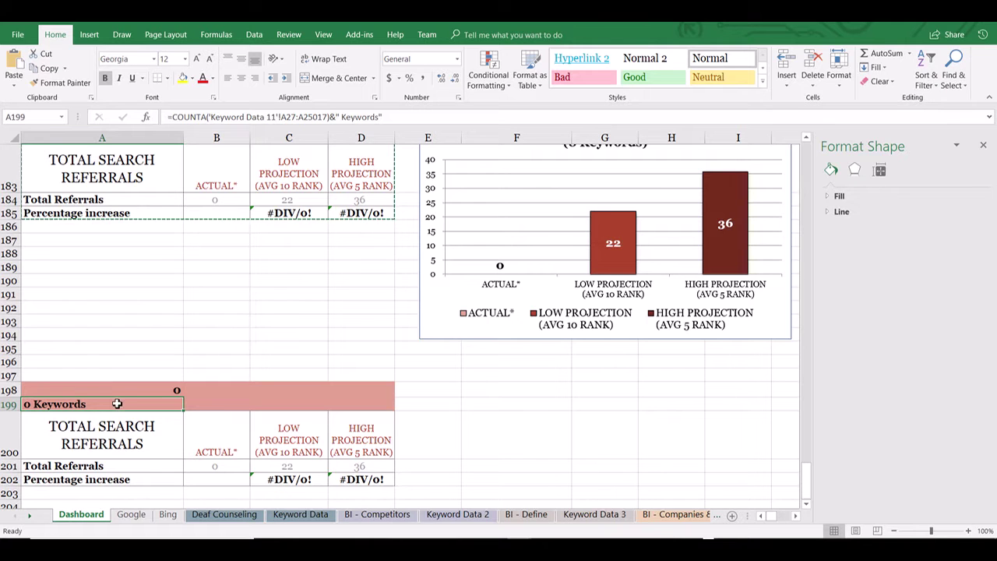
click(281, 464)
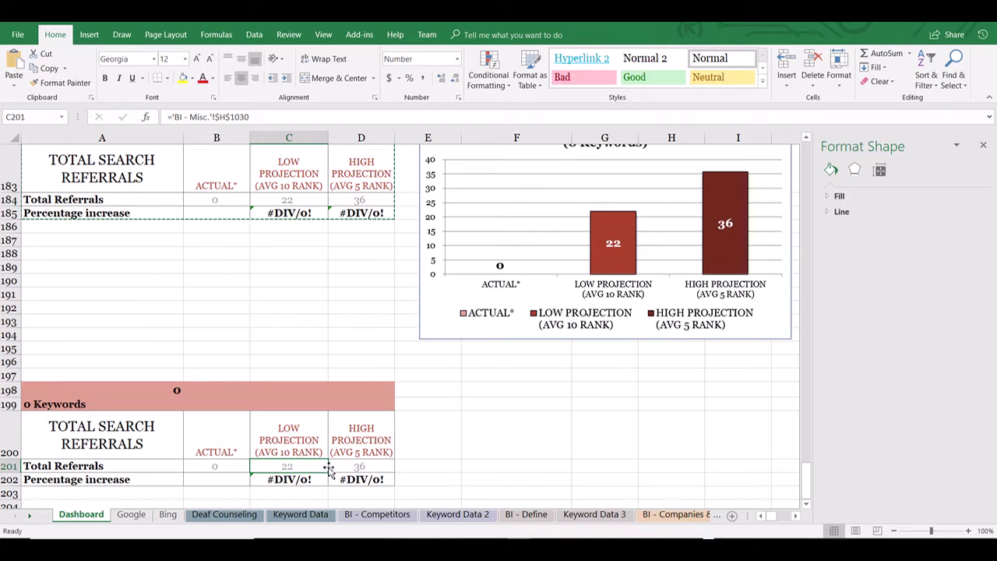
click(359, 467)
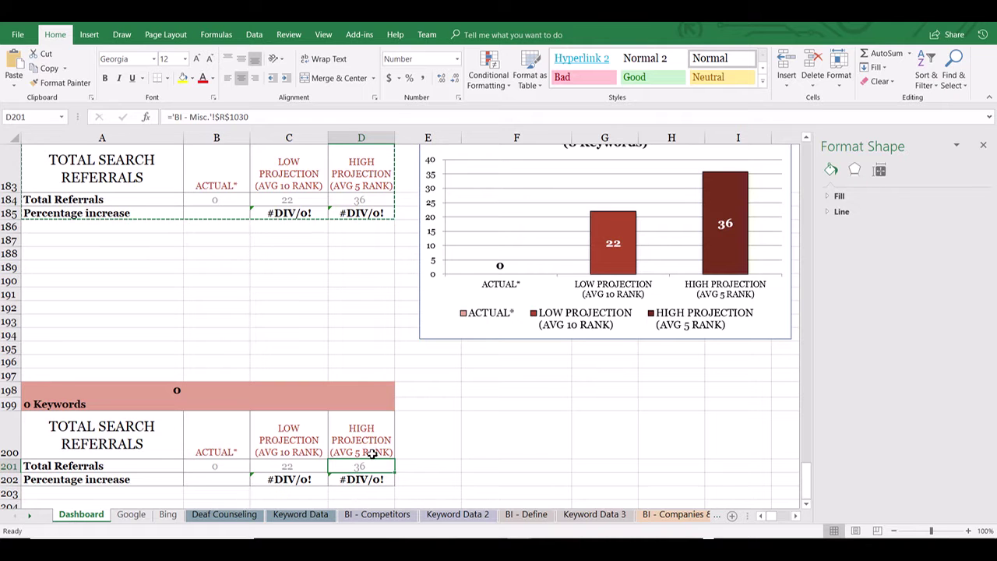
click(102, 391)
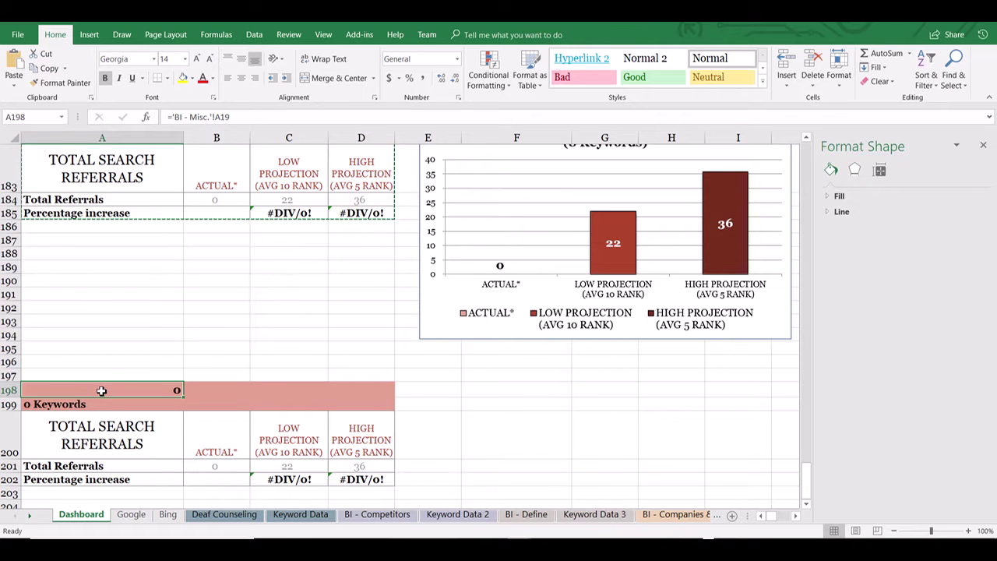
double_click(101, 390)
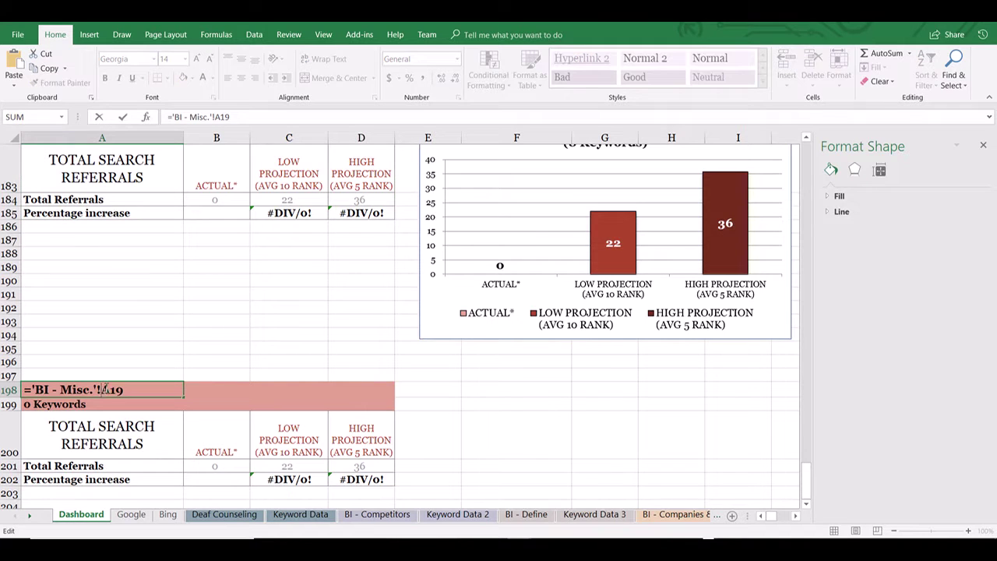
key(Escape)
scroll(140, 387, up, 4)
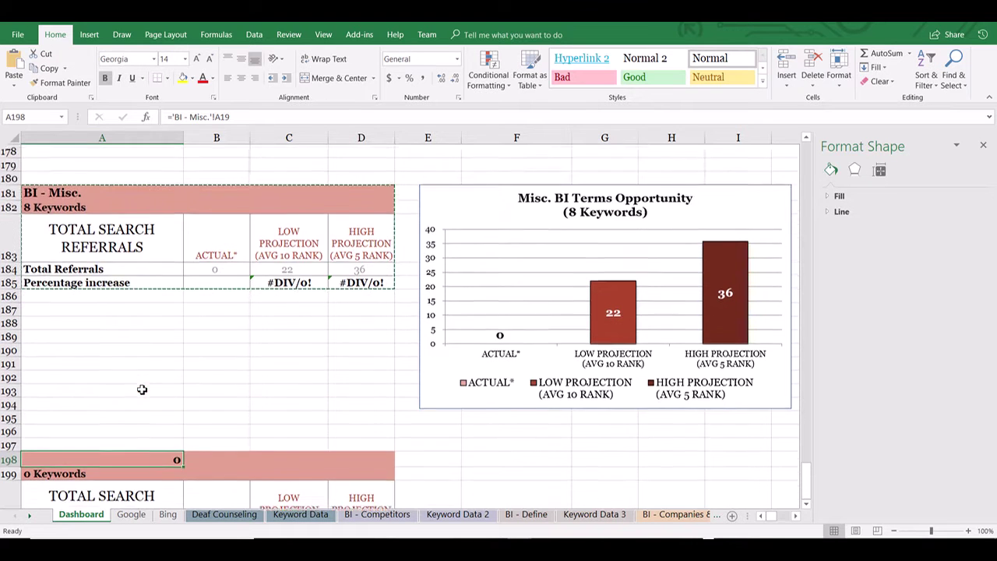
click(115, 258)
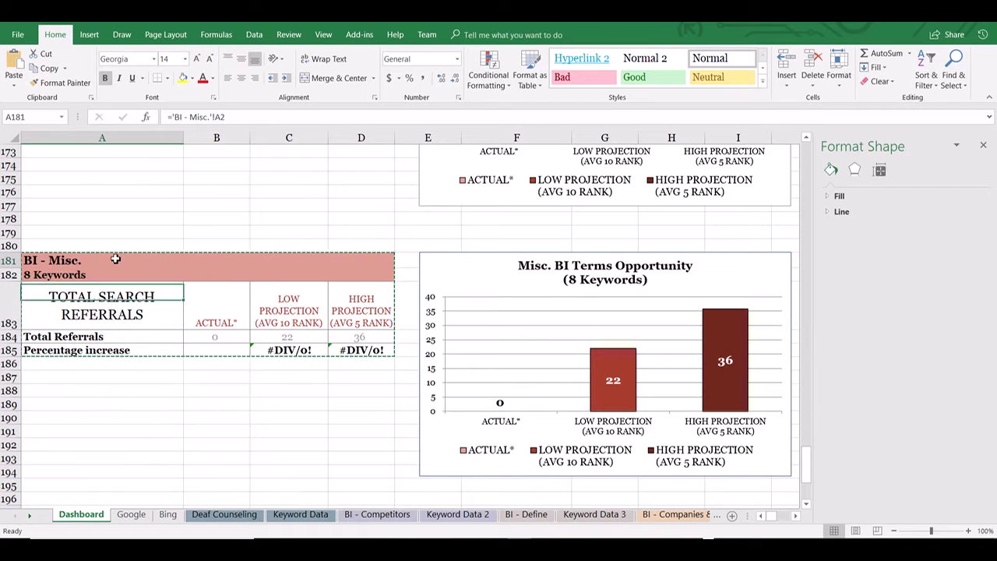
key(Escape)
double_click(115, 260)
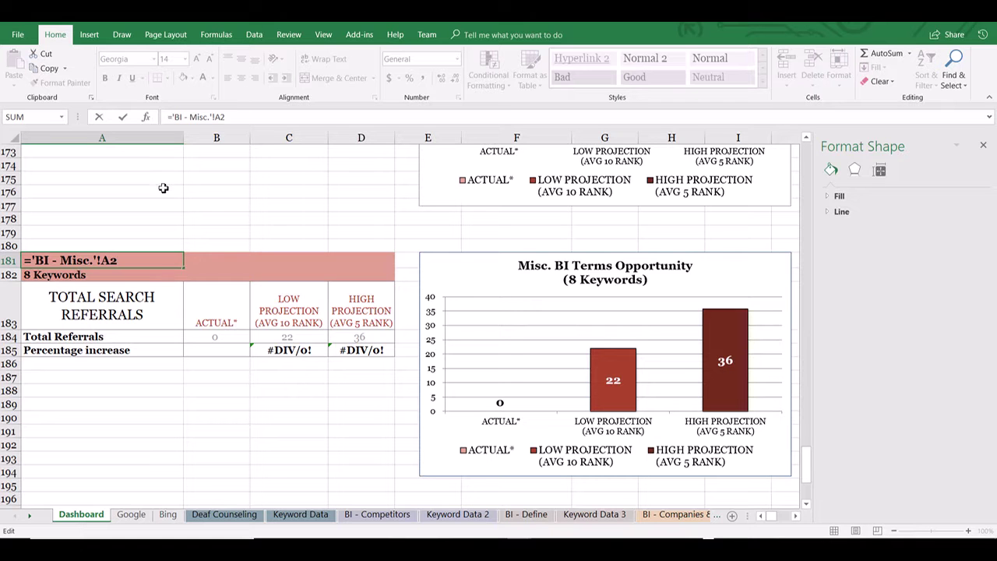
click(93, 260)
key(BackSpace)
key(BackSpace)
key(BackSpace)
key(BackSpace)
key(BackSpace)
key(BackSpace)
key(BackSpace)
key(BackSpace)
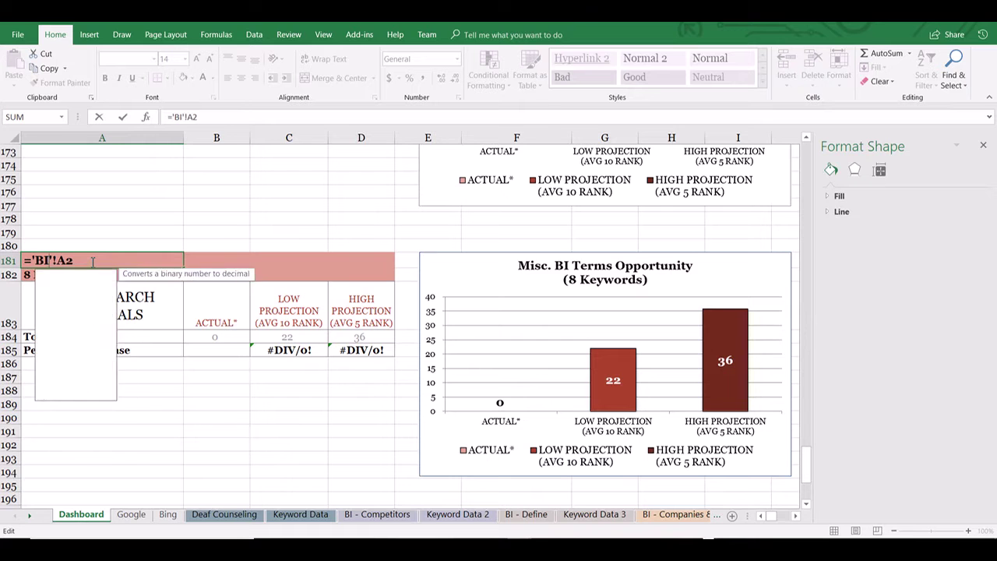
key(BackSpace)
key(BackSpace)
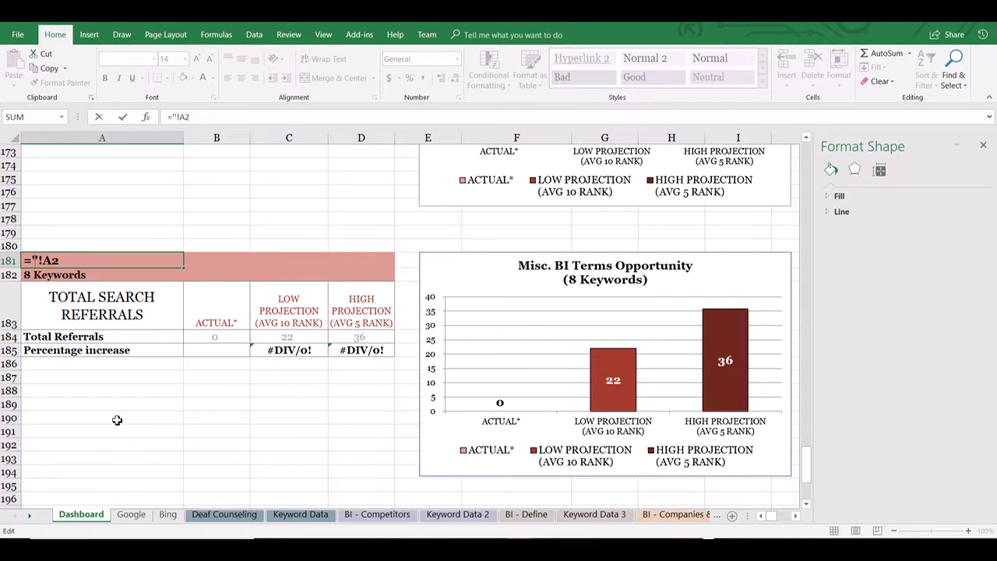
text(Hard of )
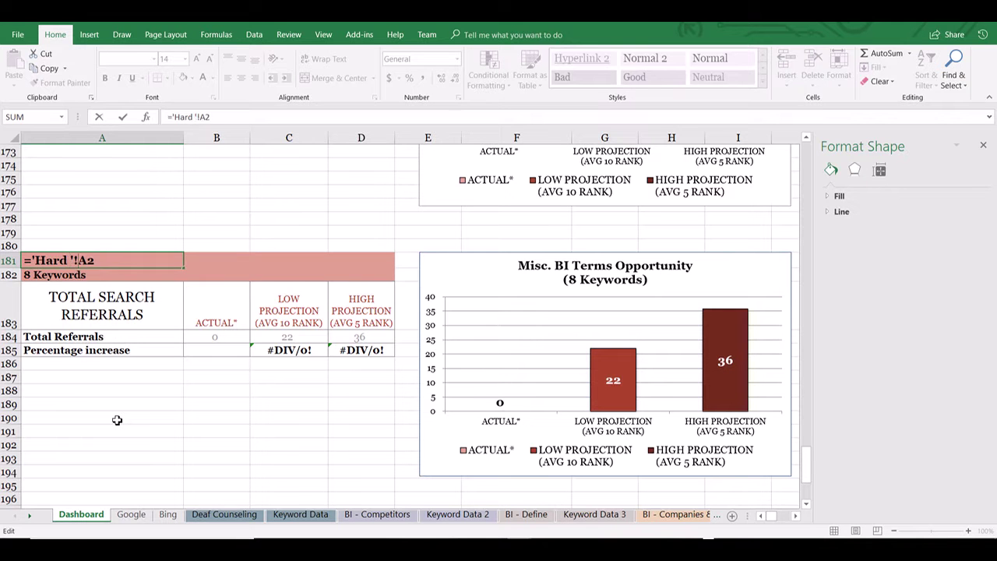
text(Hearing)
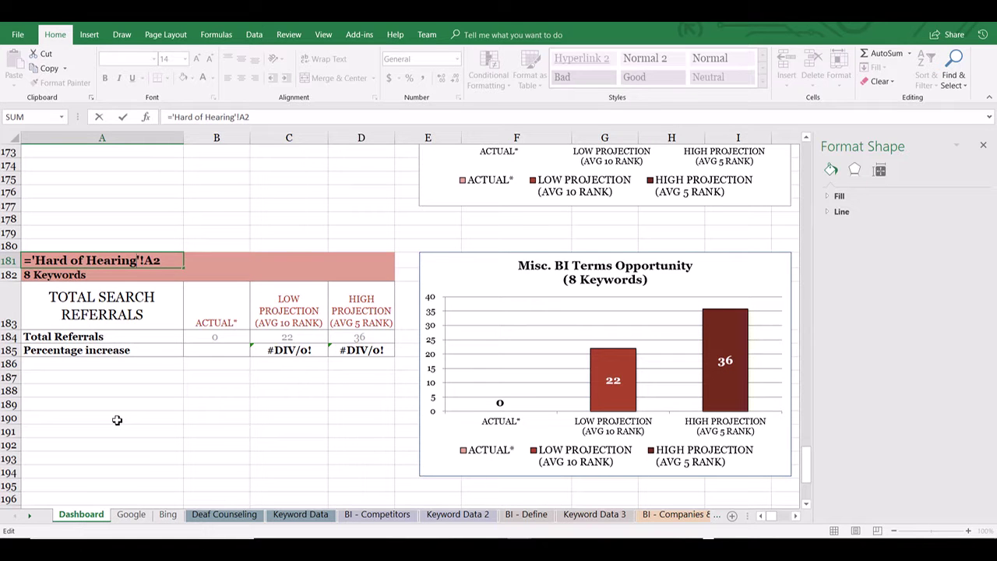
key(Escape)
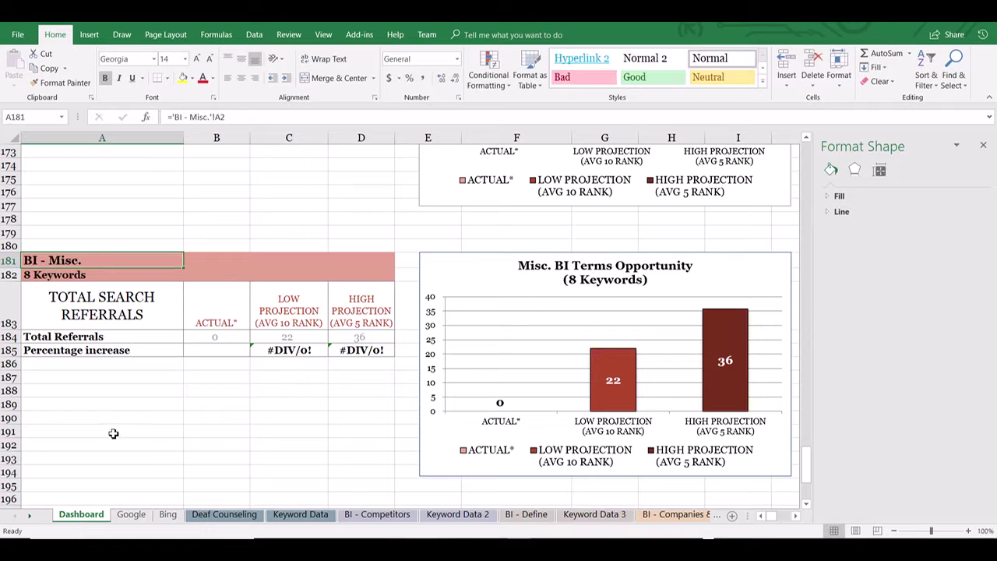
- Point the pasted block's heading in A198 to the new sheet with the formula ='Hard of Hearing'!A2
scroll(117, 425, down, 2)
double_click(144, 433)
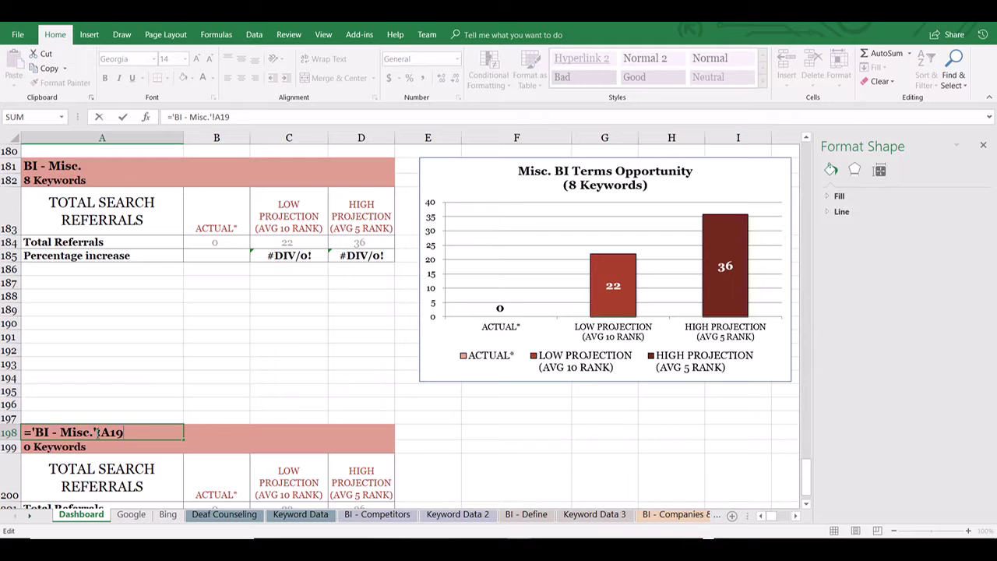
key(BackSpace)
key(BackSpace)
key(BackSpace)
key(BackSpace)
key(BackSpace)
key(BackSpace)
key(BackSpace)
key(BackSpace)
key(BackSpace)
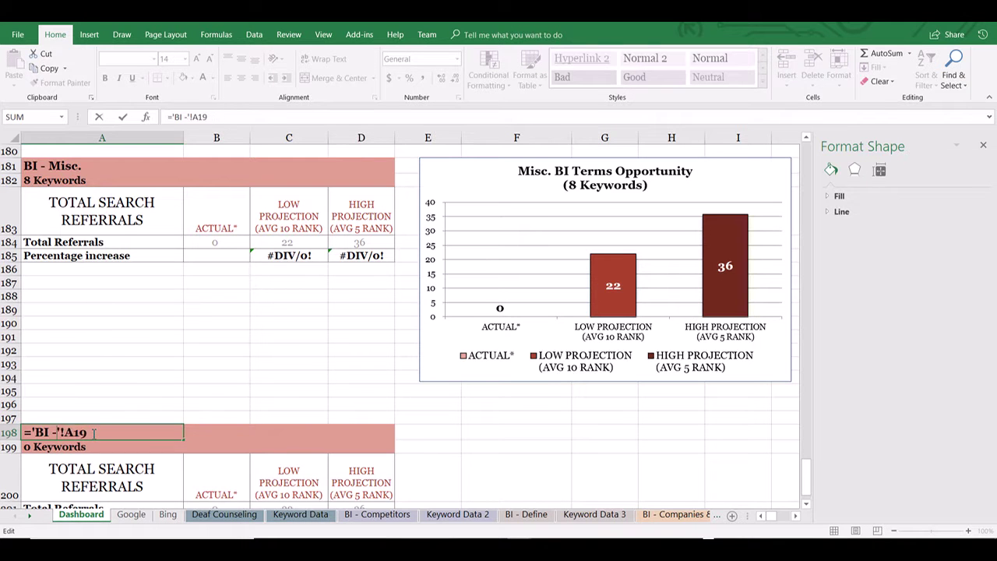
key(BackSpace)
text(Hard)
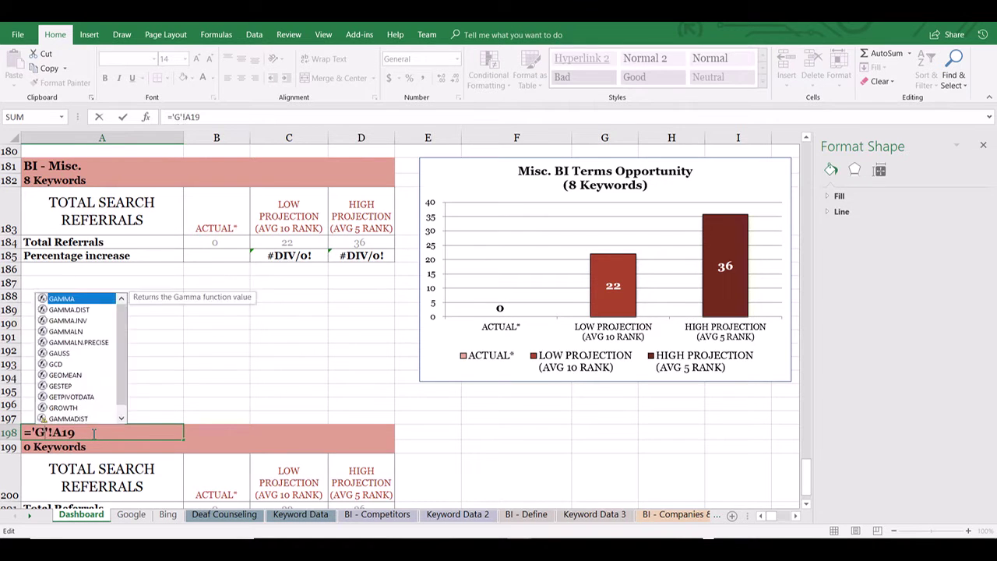
text( of Hearing)
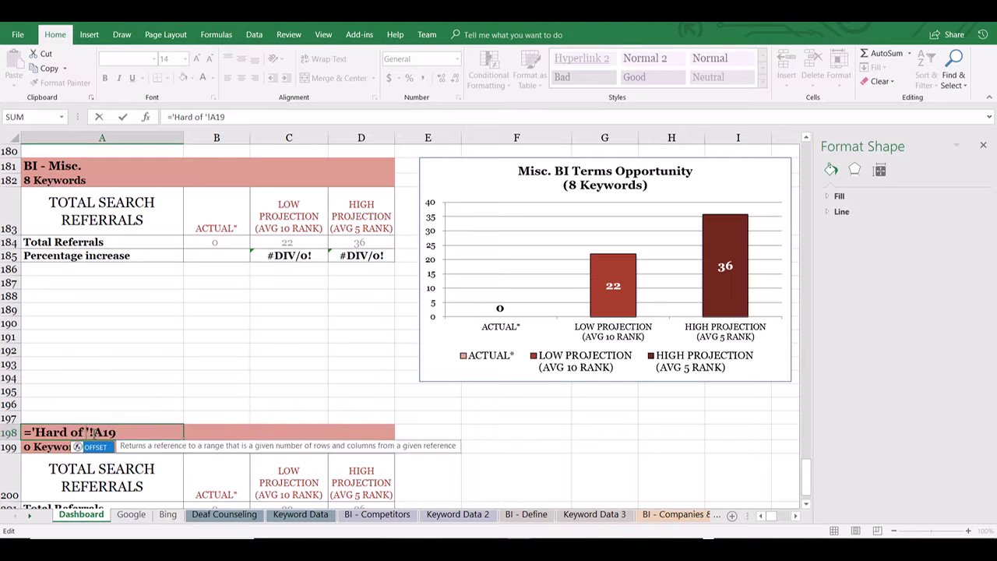
key(Right)
key(Right)
key(Right)
key(Right)
key(Right)
key(BackSpace)
key(BackSpace)
text(2)
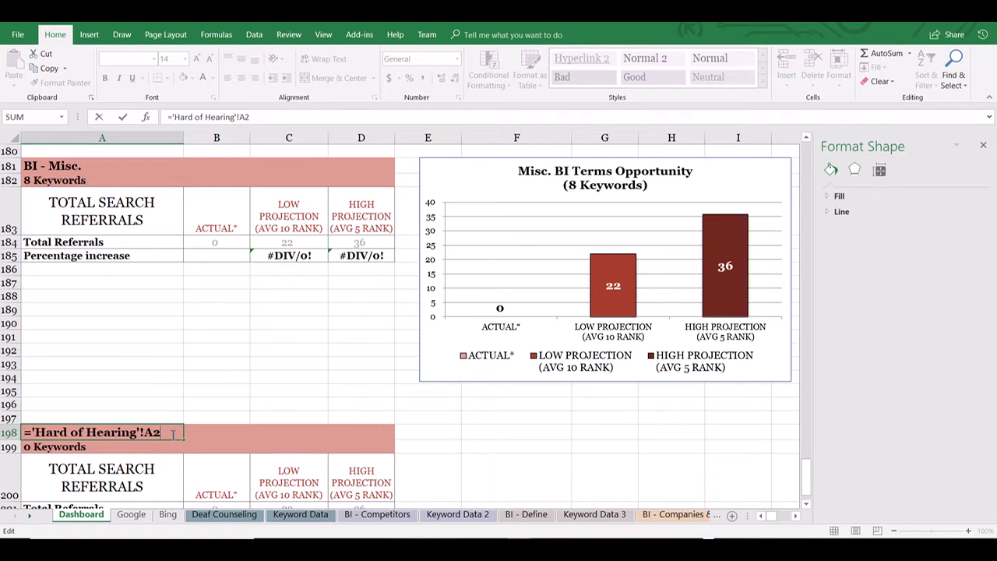
key(Return)
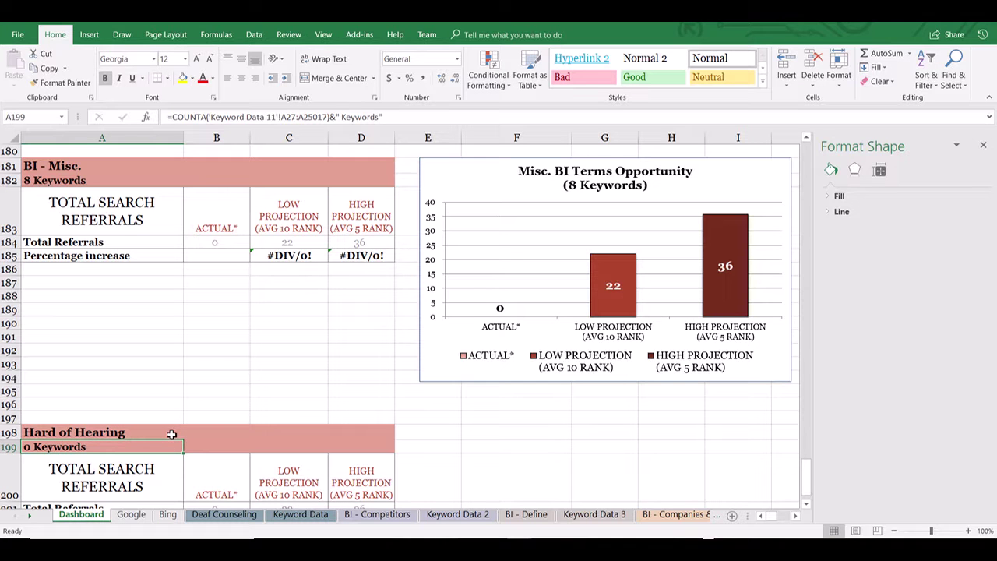
- Change the sheet reference in the Hard of Hearing keyword count formula in A199 to Keyword Data 12
click(171, 434)
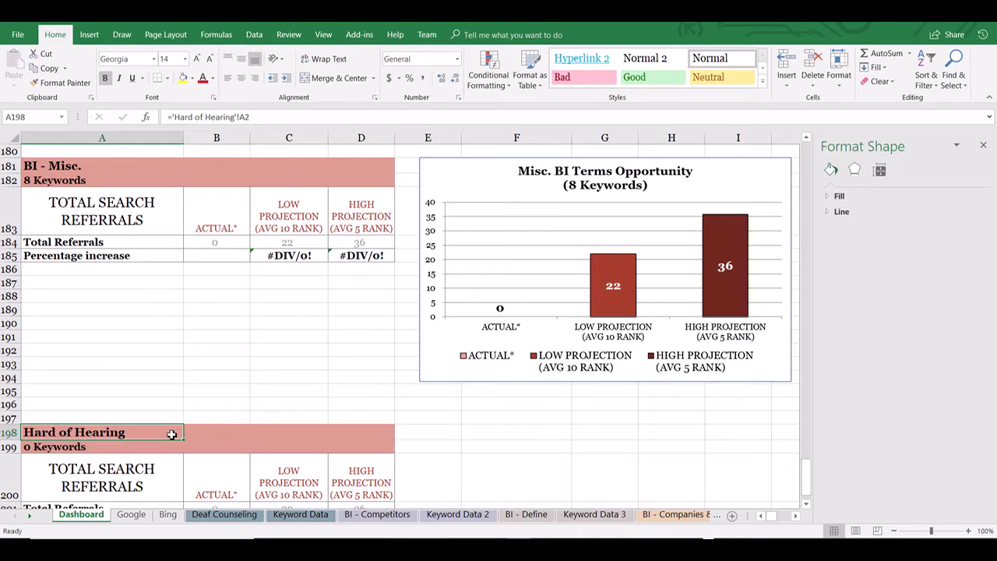
key(Down)
key(Up)
key(Down)
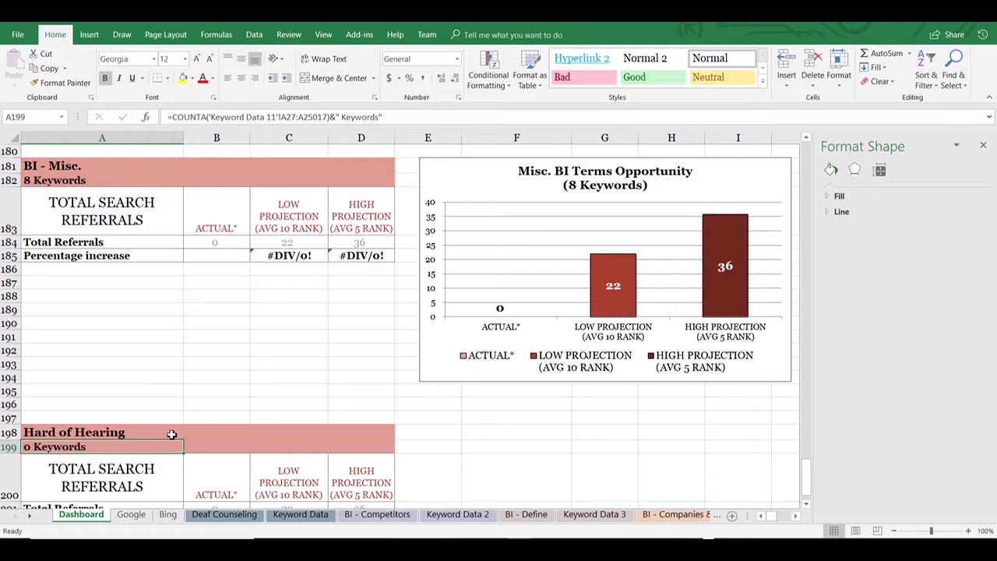
key(F2)
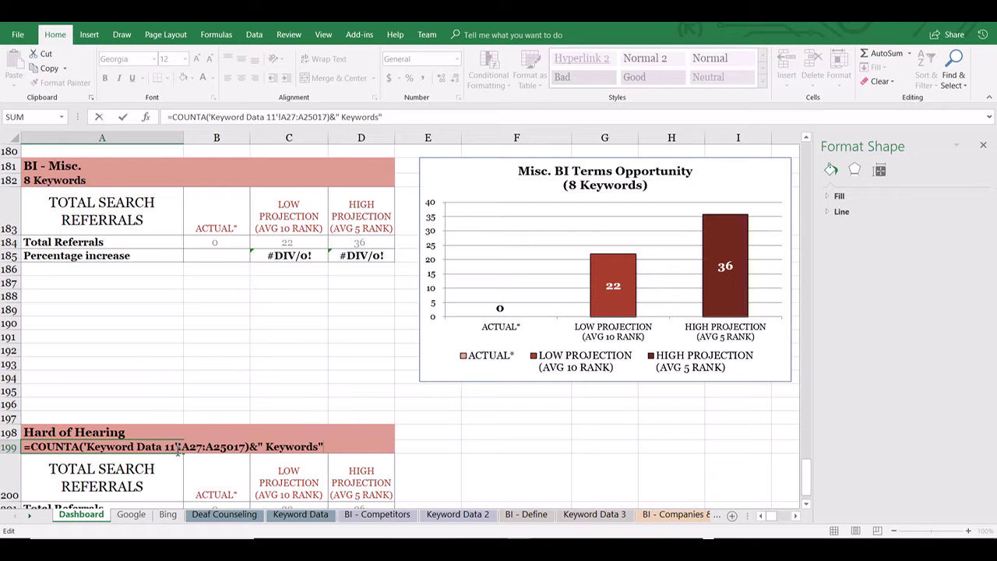
click(177, 448)
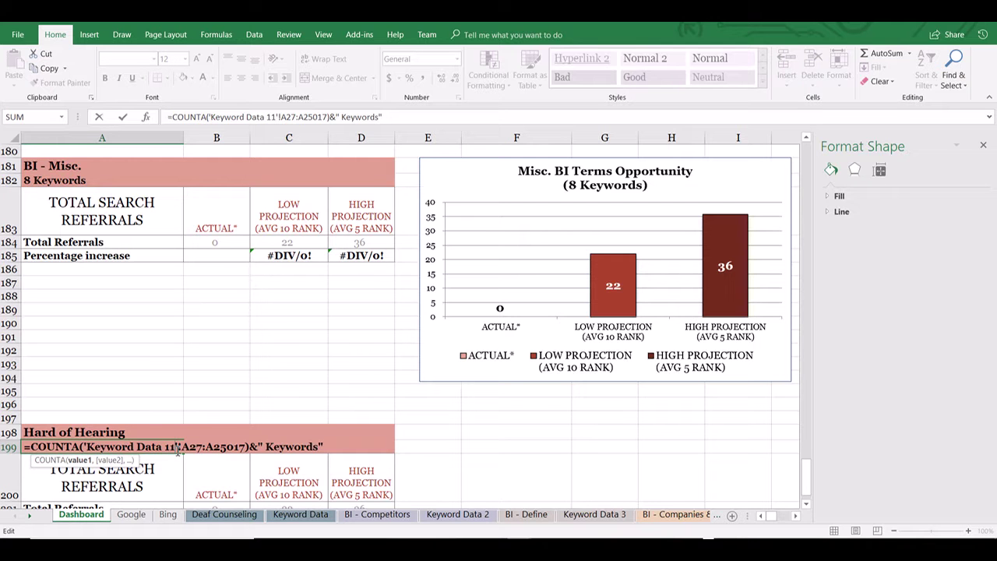
key(BackSpace)
text(2)
key(Return)
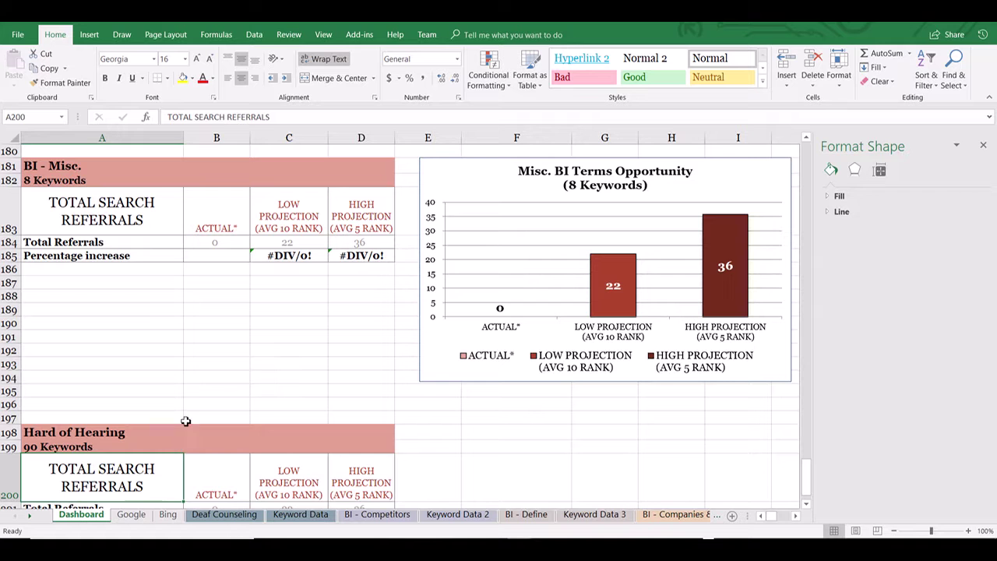
- Point the Hard of Hearing low projection referrals in C201 to the new sheet with the formula ='Hard of Hearing'!$H$1030
scroll(202, 397, down, 1)
scroll(202, 398, down, 1)
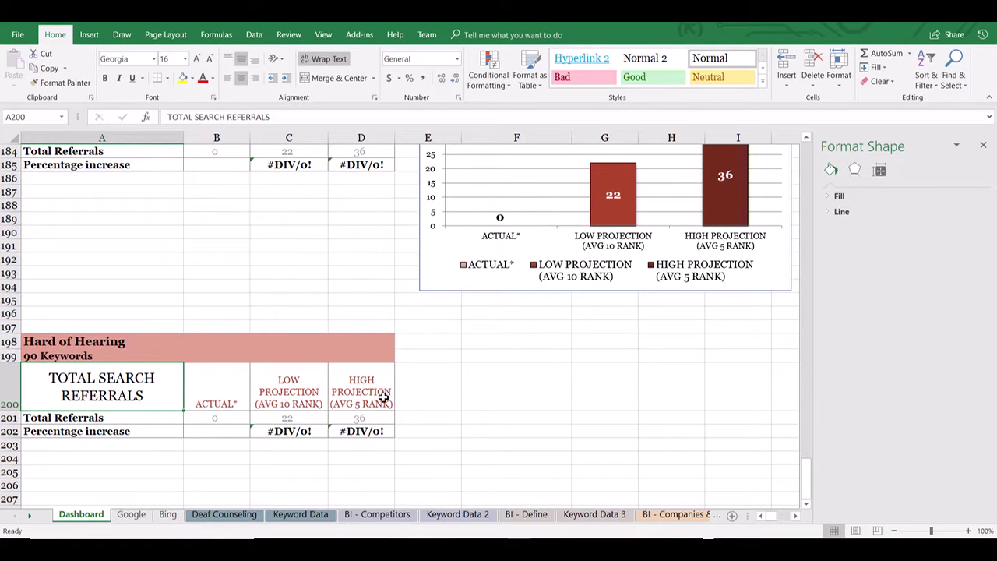
click(276, 416)
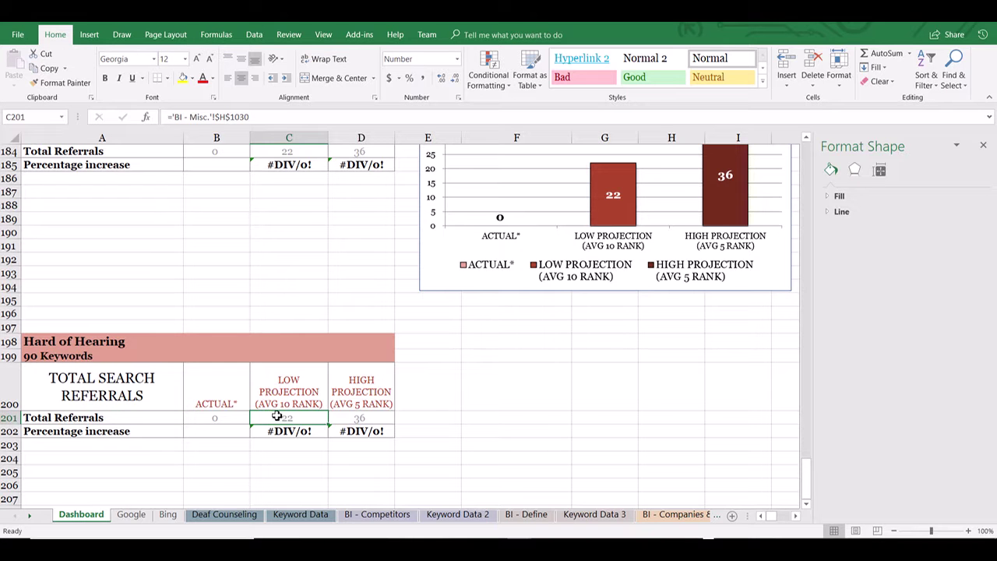
double_click(277, 416)
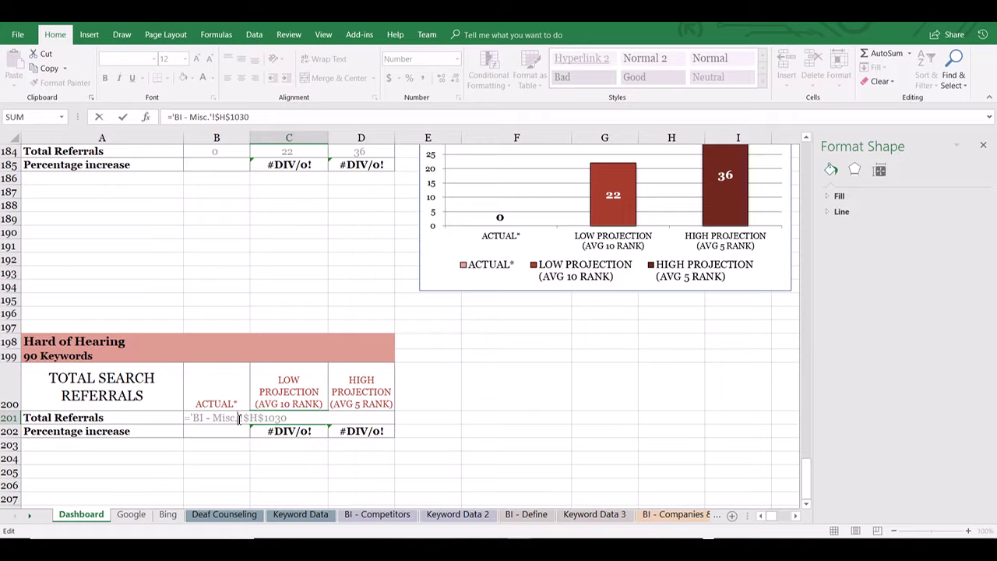
click(239, 418)
key(BackSpace)
key(BackSpace)
key(BackSpace)
key(BackSpace)
key(BackSpace)
key(BackSpace)
key(BackSpace)
key(BackSpace)
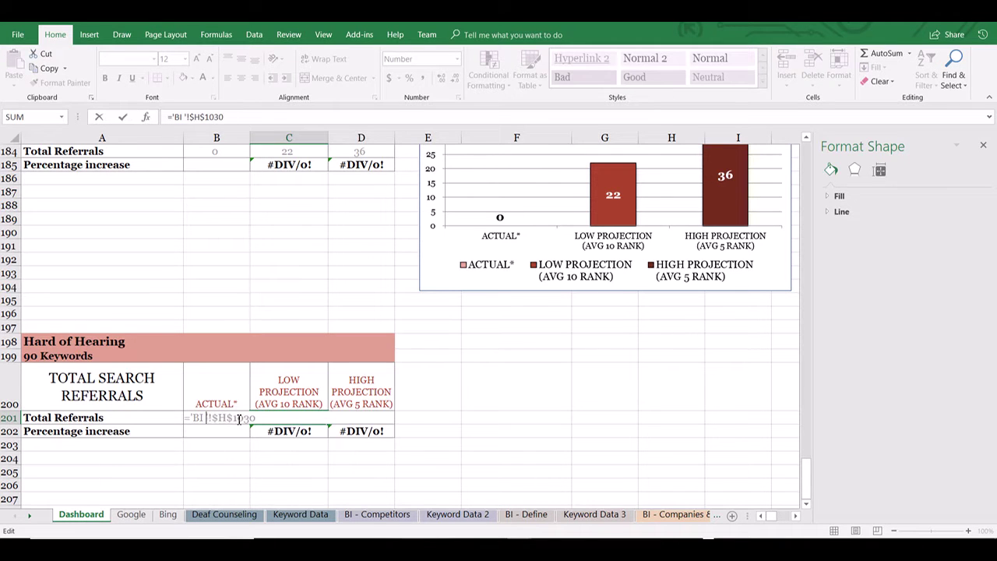
key(BackSpace)
key(BackSpace)
text(Har)
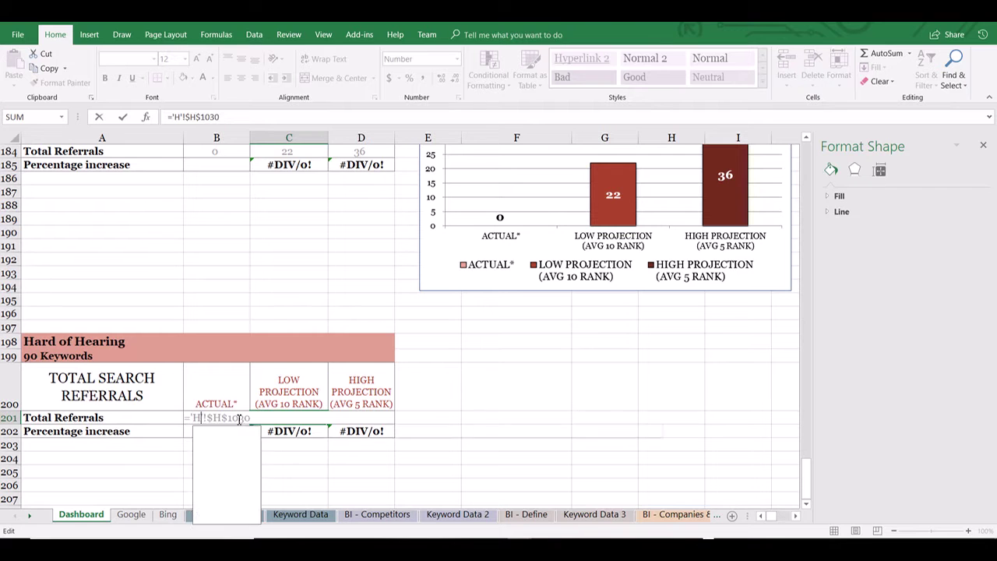
text(d of Heari)
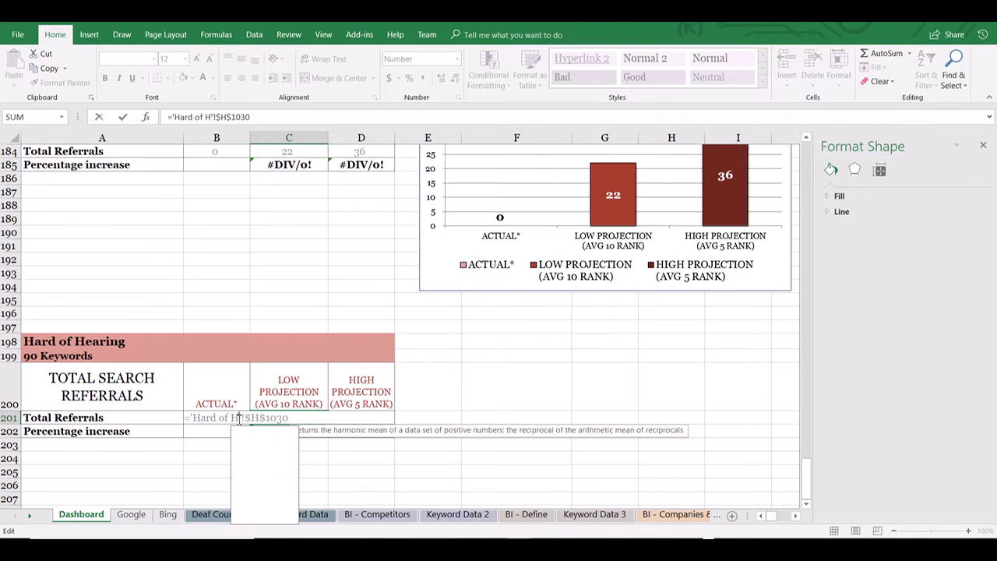
text(ng)
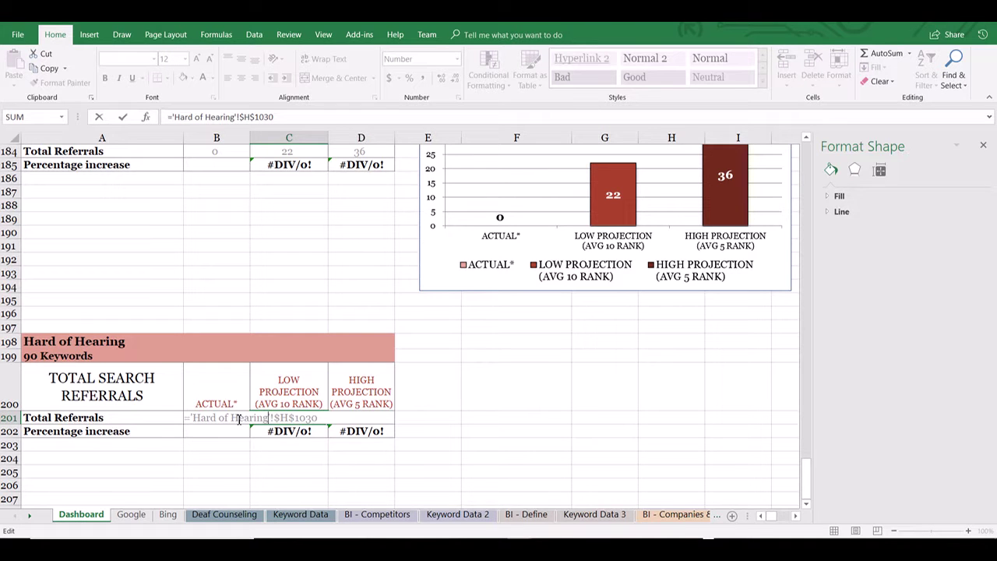
key(Right)
key(Right)
key(ctrl+Return)
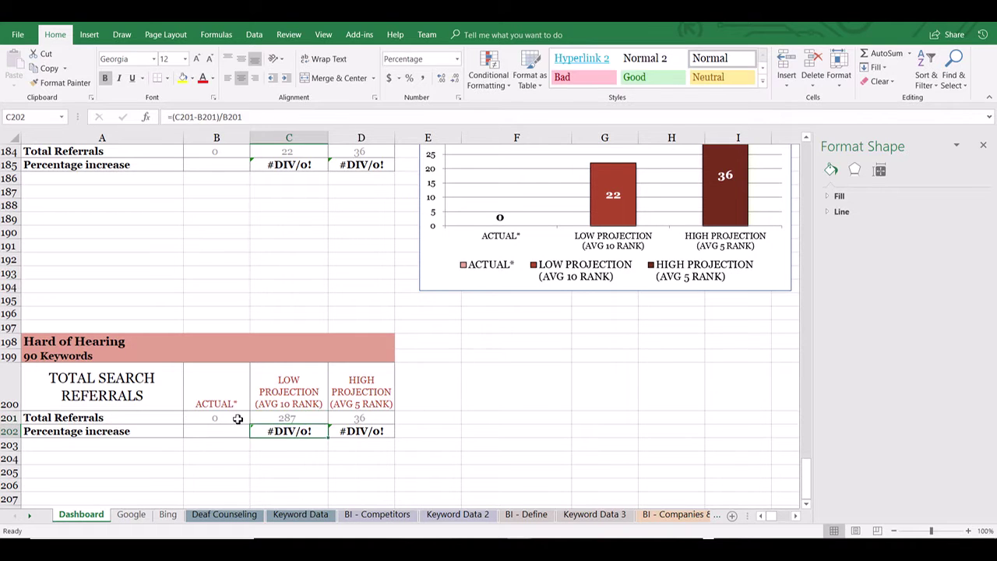
- Point the Hard of Hearing high projection referrals in D201 to the new sheet with the formula ='Hard of Hearing'!$R$1030
key(Right)
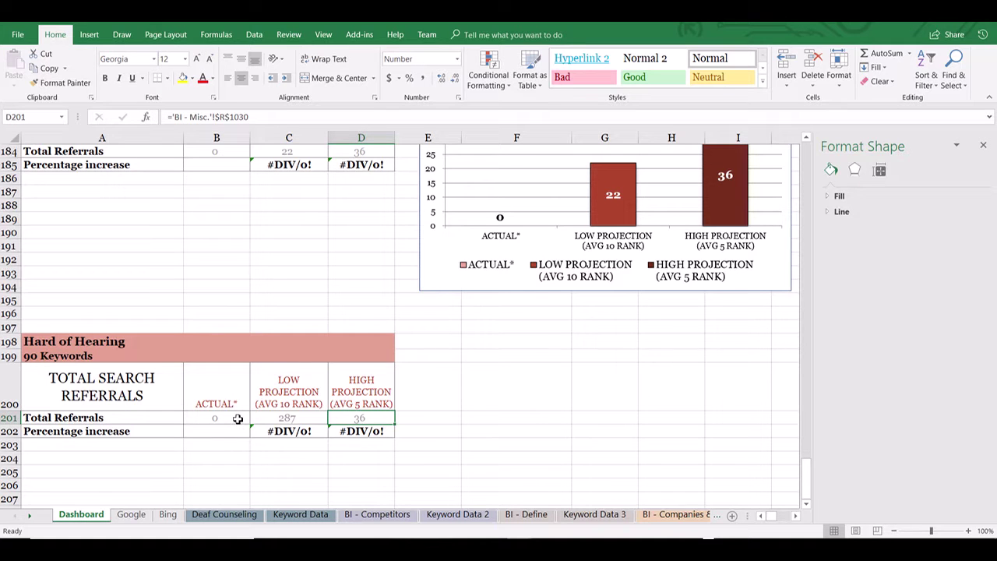
key(F2)
key(Left)
key(Left)
key(Left)
key(Left)
key(Left)
key(Left)
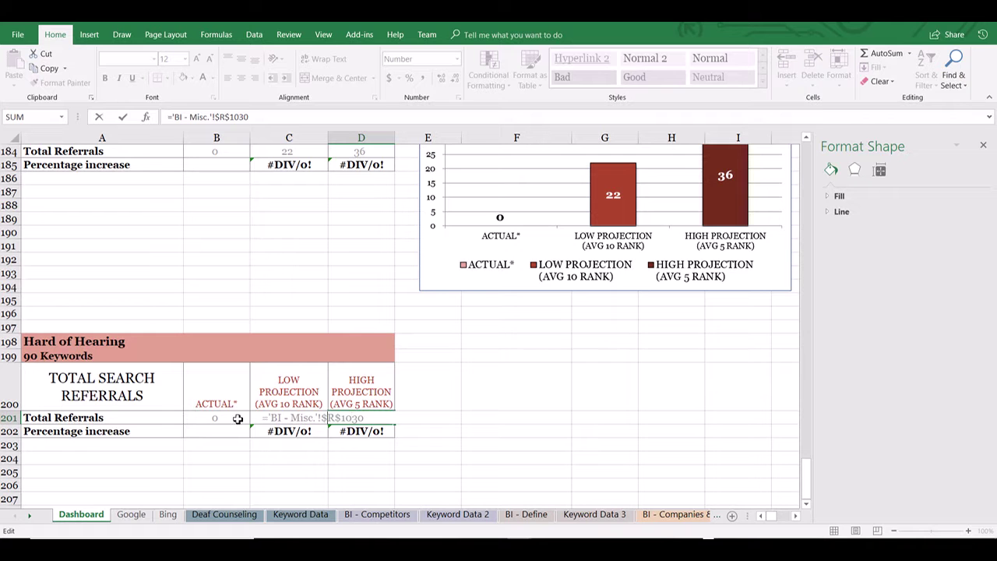
key(BackSpace)
key(BackSpace)
key(BackSpace)
key(BackSpace)
key(BackSpace)
key(BackSpace)
key(BackSpace)
key(BackSpace)
key(BackSpace)
key(BackSpace)
key(BackSpace)
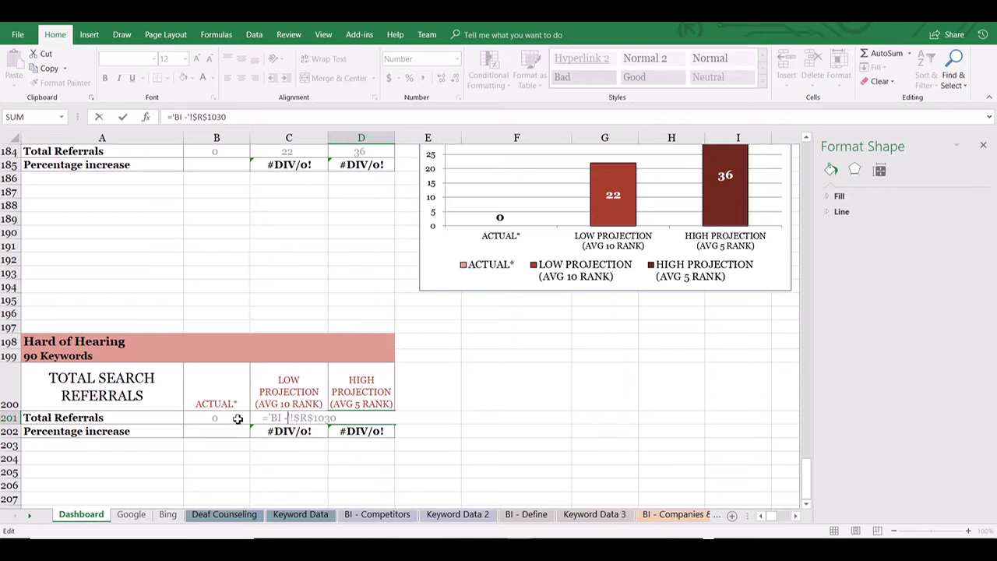
text('Hard of Hea)
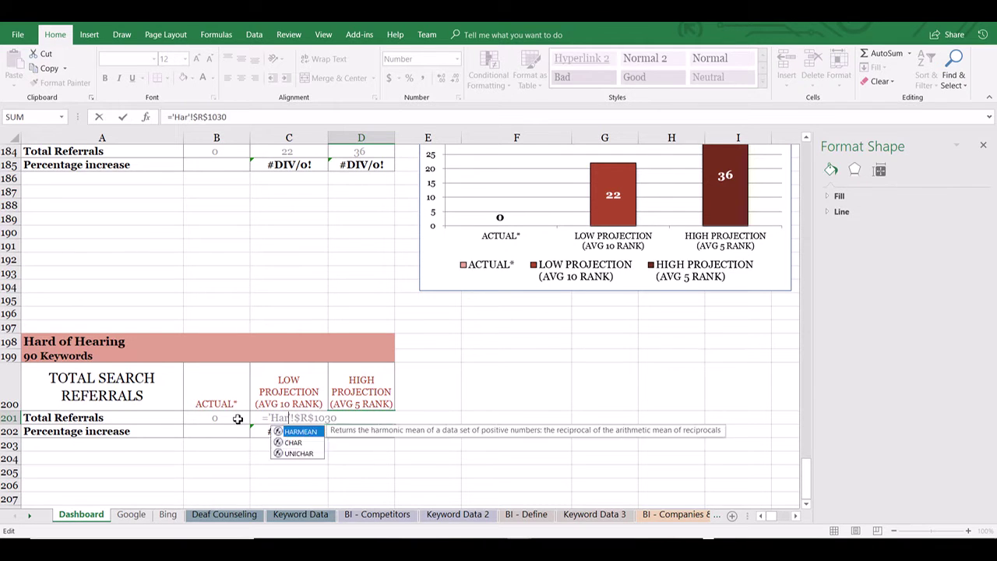
text(ring)
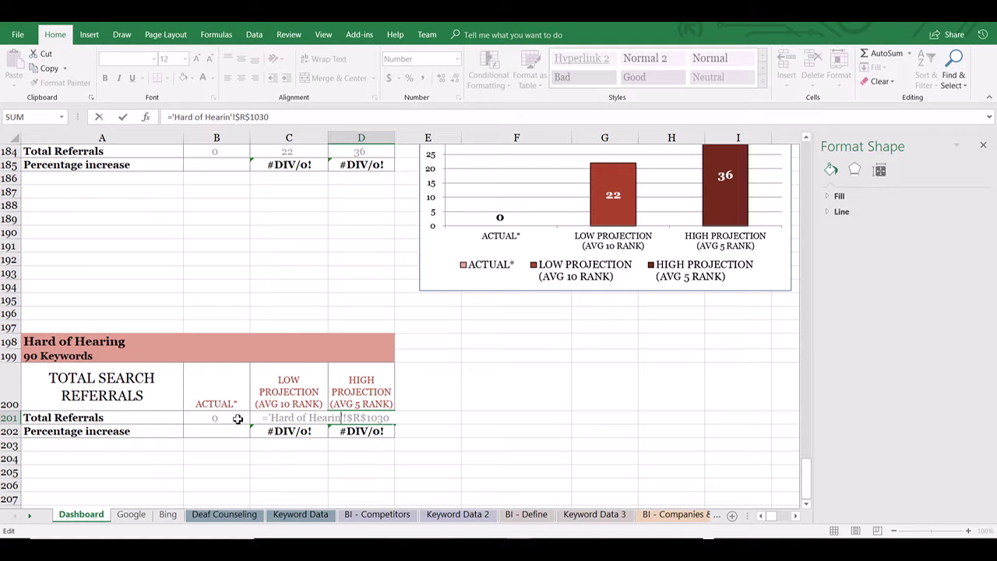
key(ctrl+Return)
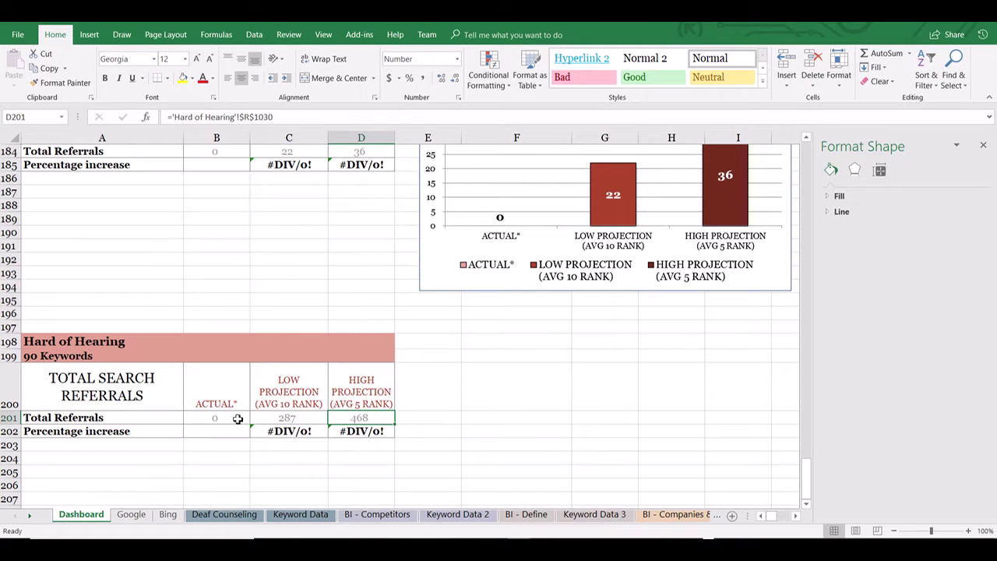
- Copy the Misc. BI Terms Opportunity chart and paste the duplicate at E197 beside the Hard of Hearing block
scroll(503, 390, up, 1)
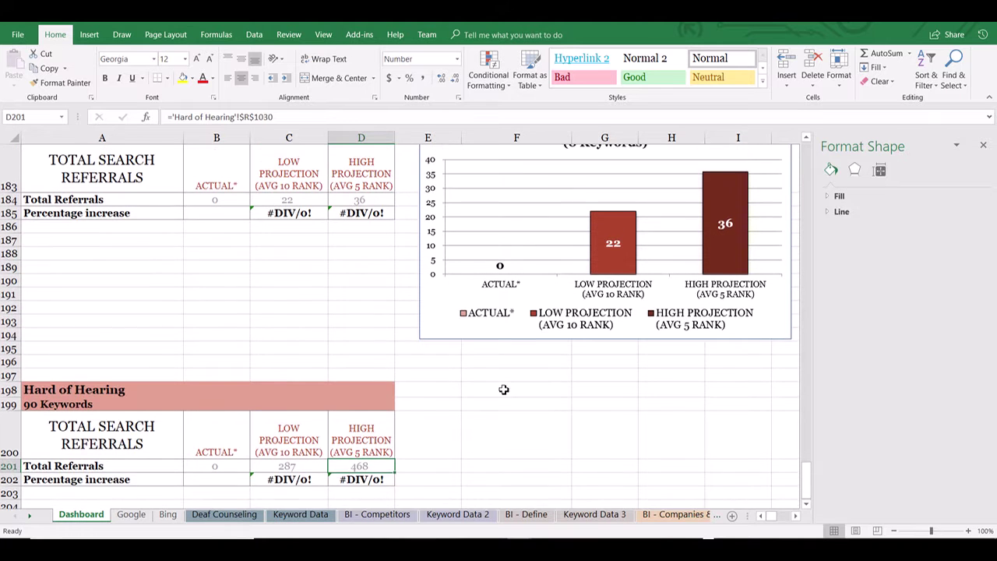
scroll(504, 390, up, 1)
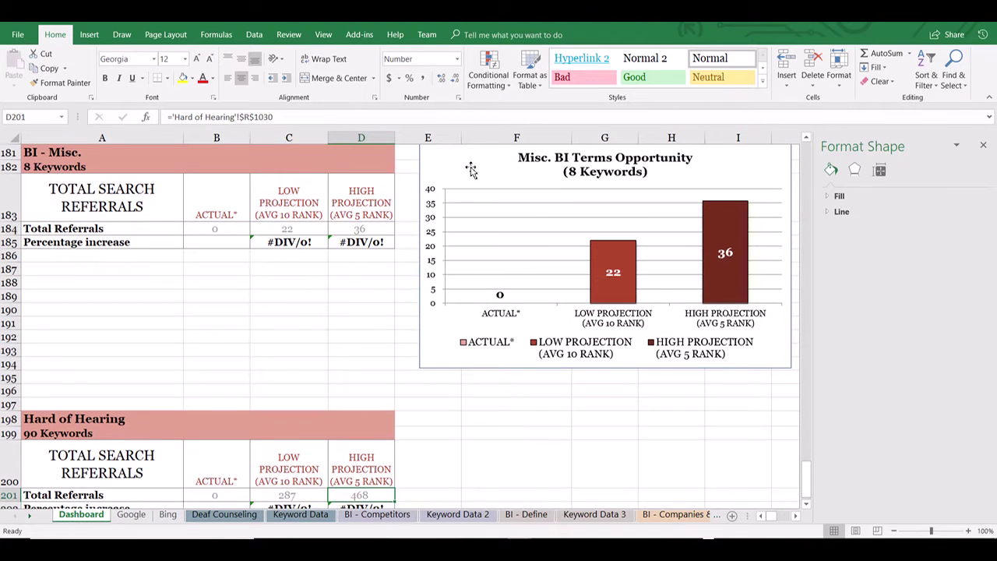
click(463, 162)
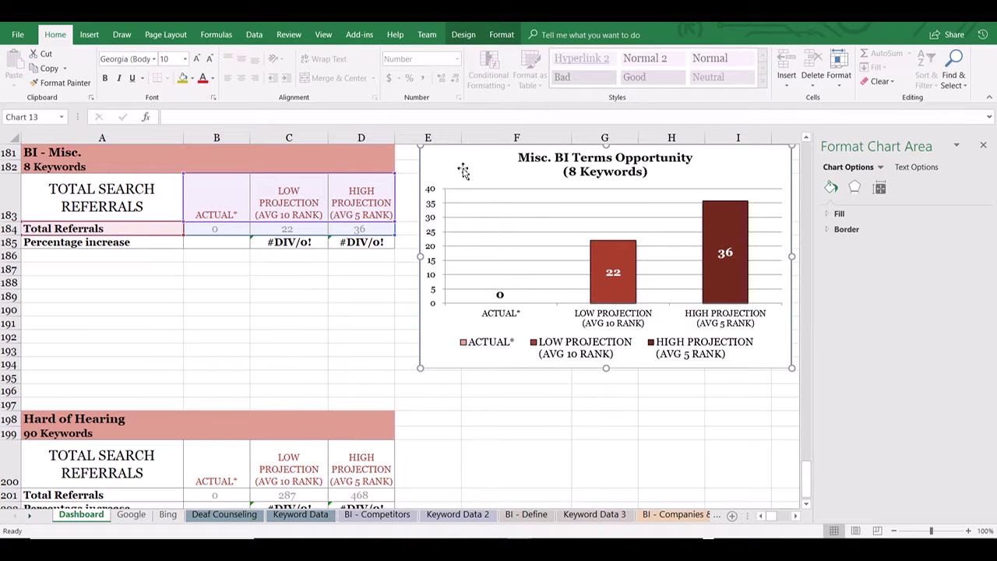
key(ctrl+c)
key(ctrl+v)
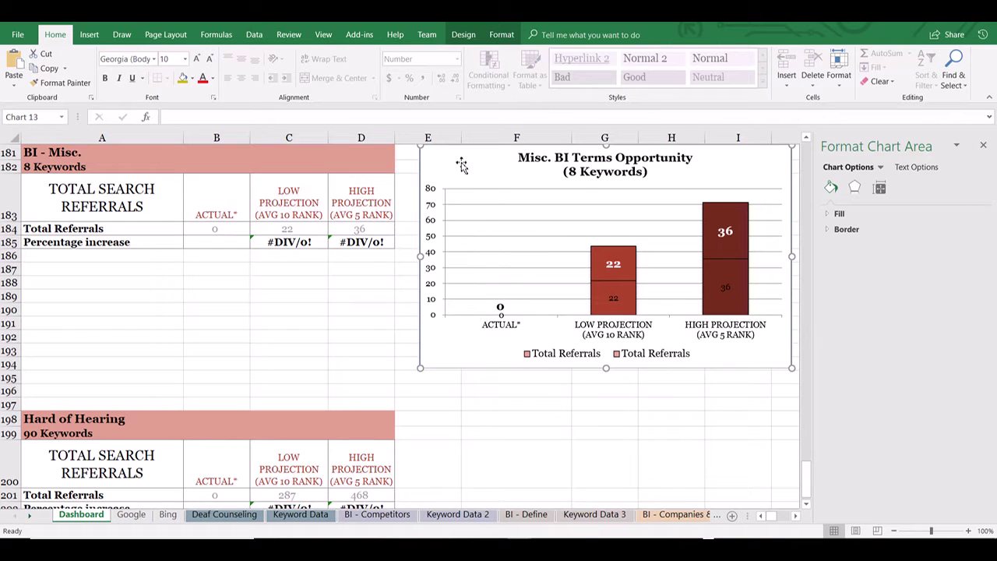
key(ctrl+z)
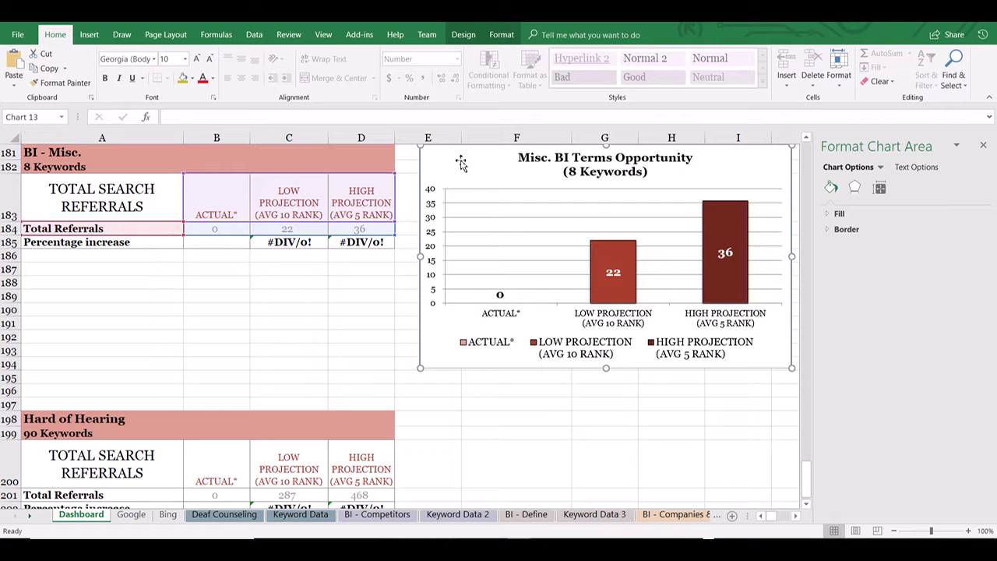
scroll(460, 162, down, 1)
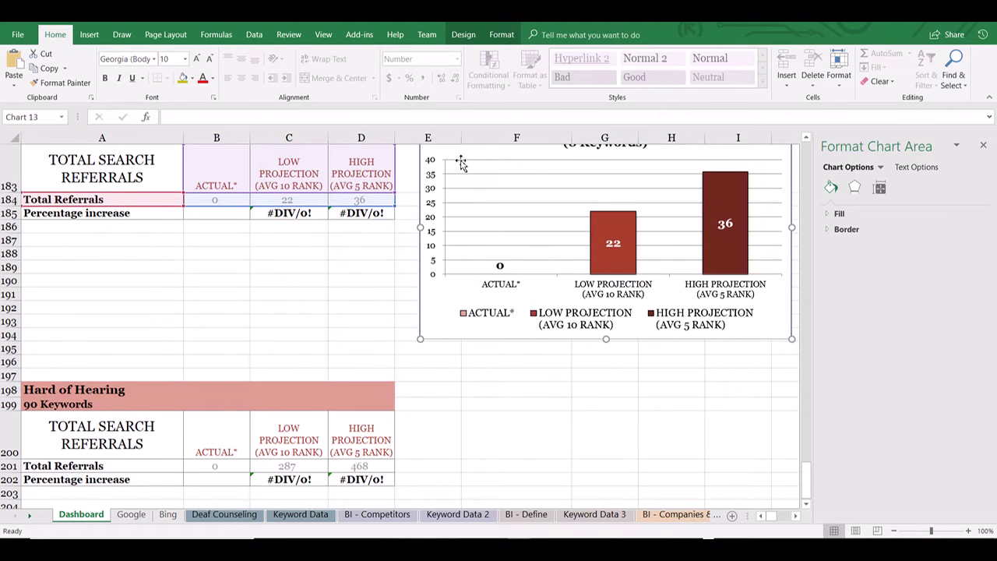
click(430, 379)
key(ctrl+v)
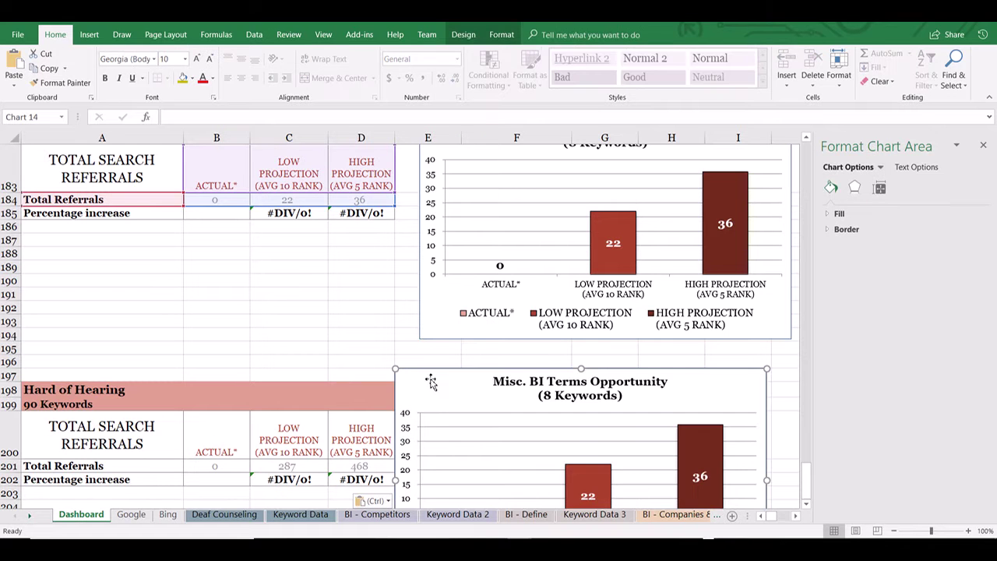
- Retitle the duplicated chart "Hard of Hearing Opportunity (90 Keywords)" and align it beneath the Misc. BI Terms Opportunity chart
scroll(431, 380, down, 1)
scroll(431, 384, down, 1)
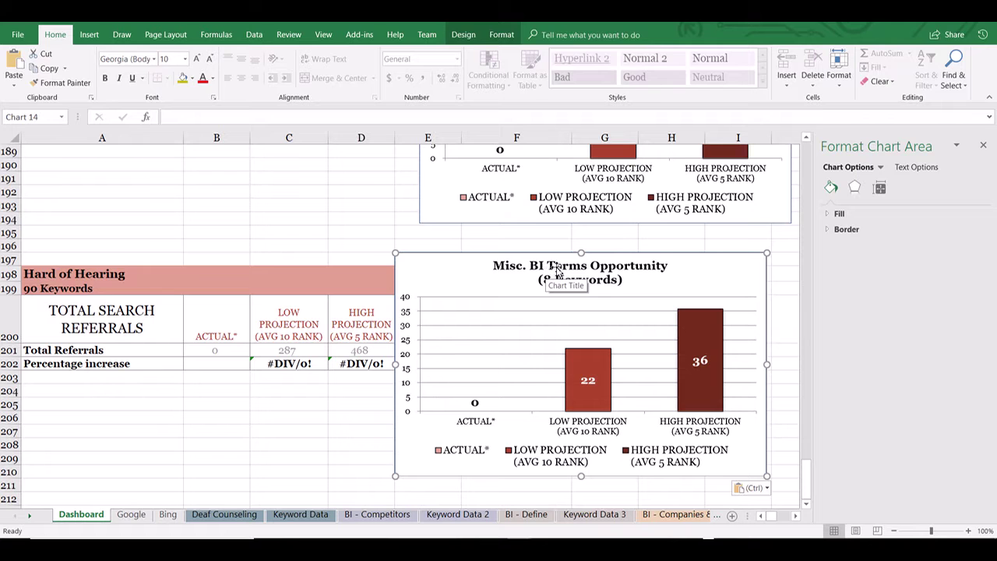
click(604, 268)
click(589, 265)
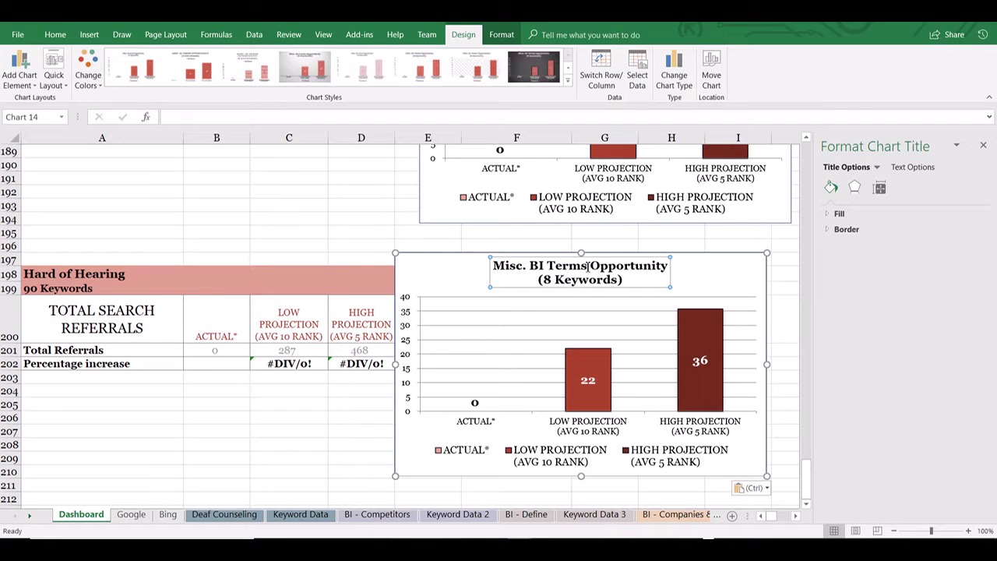
key(BackSpace)
key(BackSpace)
key(BackSpace)
key(BackSpace)
key(BackSpace)
key(BackSpace)
key(BackSpace)
key(BackSpace)
key(BackSpace)
key(BackSpace)
key(BackSpace)
key(BackSpace)
key(BackSpace)
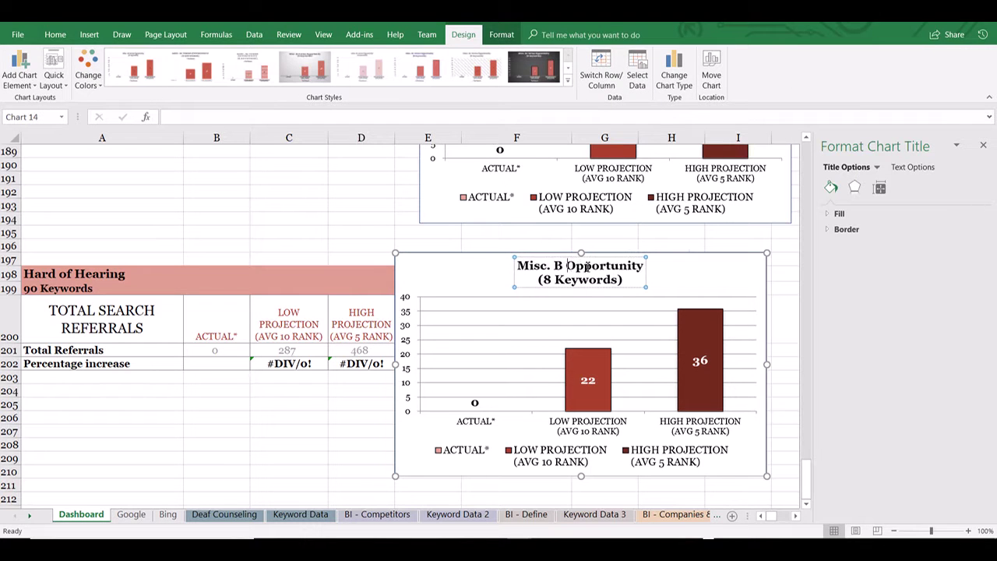
key(BackSpace)
text(Hard of)
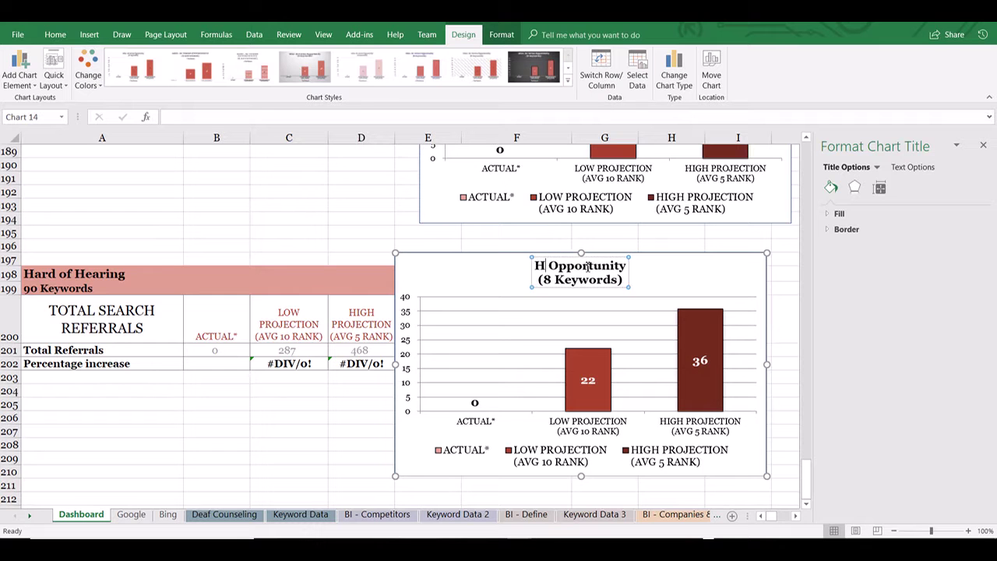
text( Hearing)
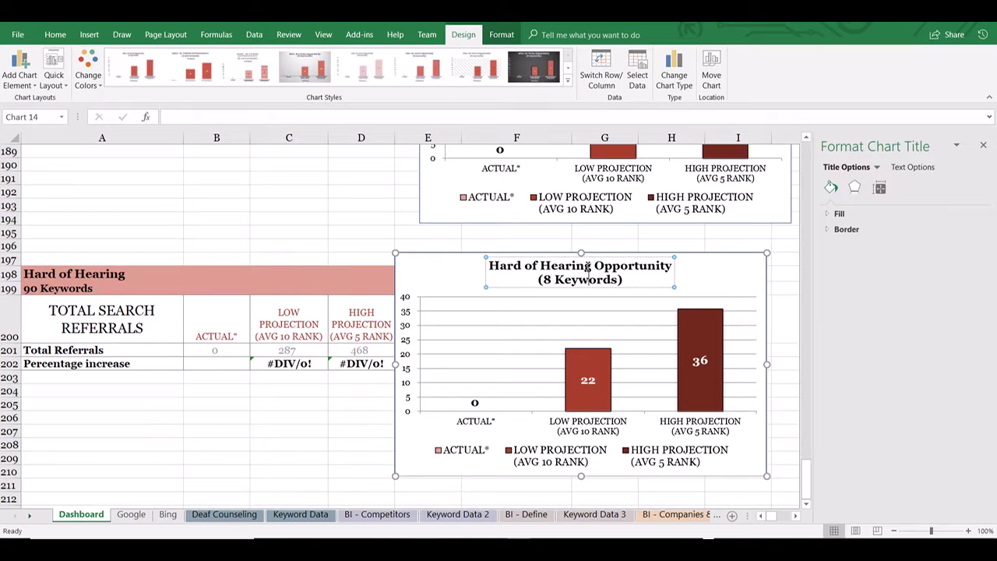
key(BackSpace)
text(90)
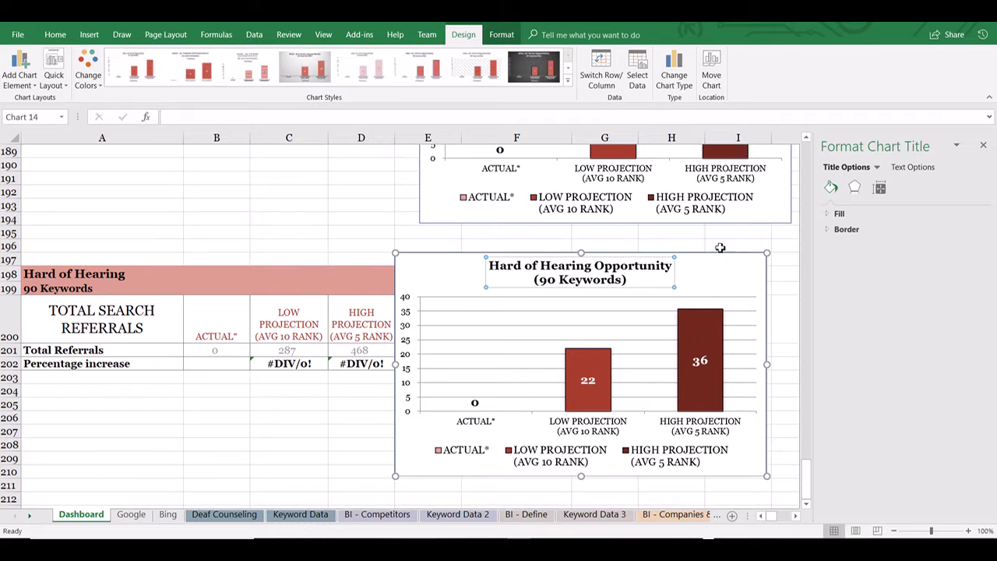
click(713, 269)
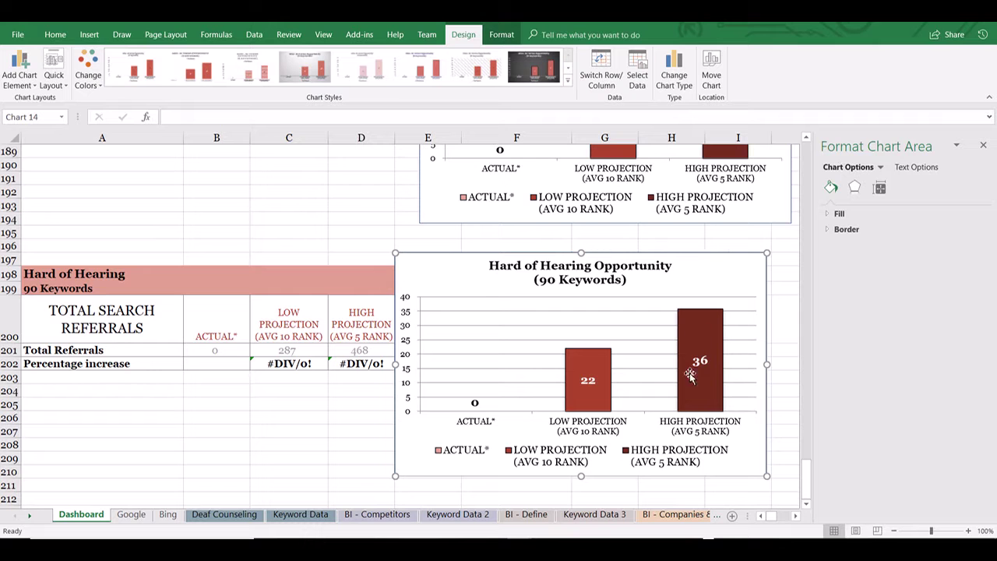
drag(706, 266, 731, 247)
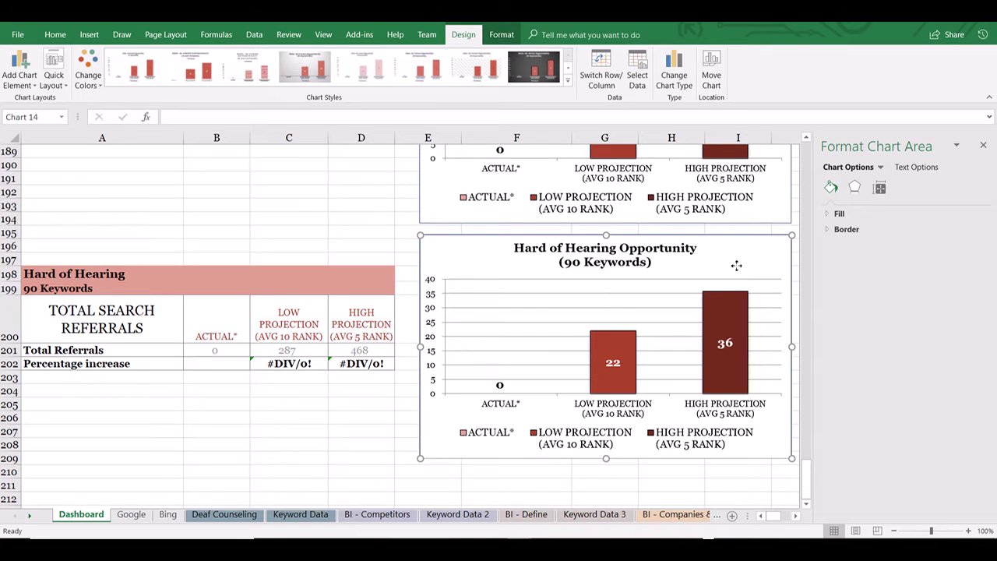
- Set the Hard of Hearing chart's data range to =Dashboard!$A$200:$D$201
right_click(737, 269)
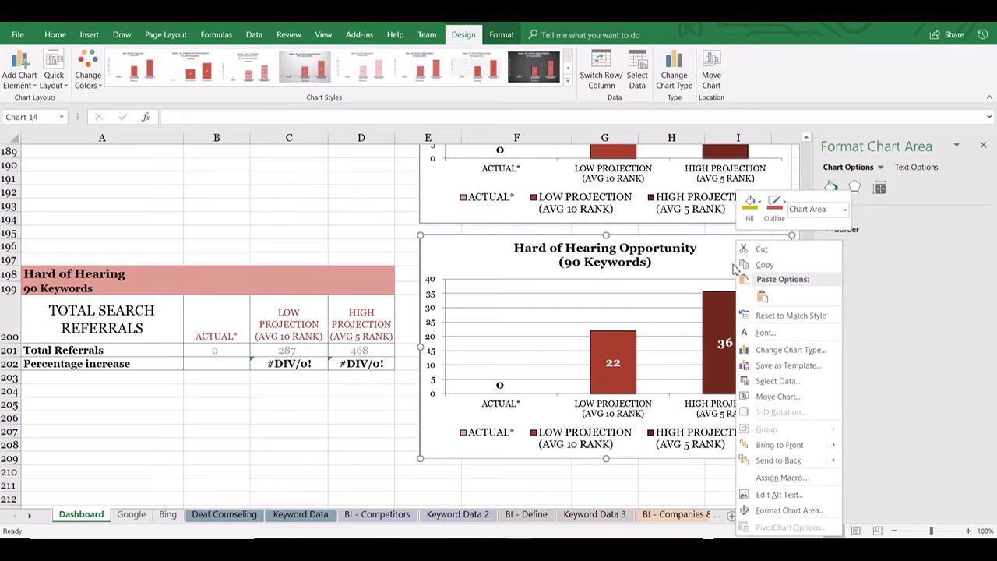
click(775, 382)
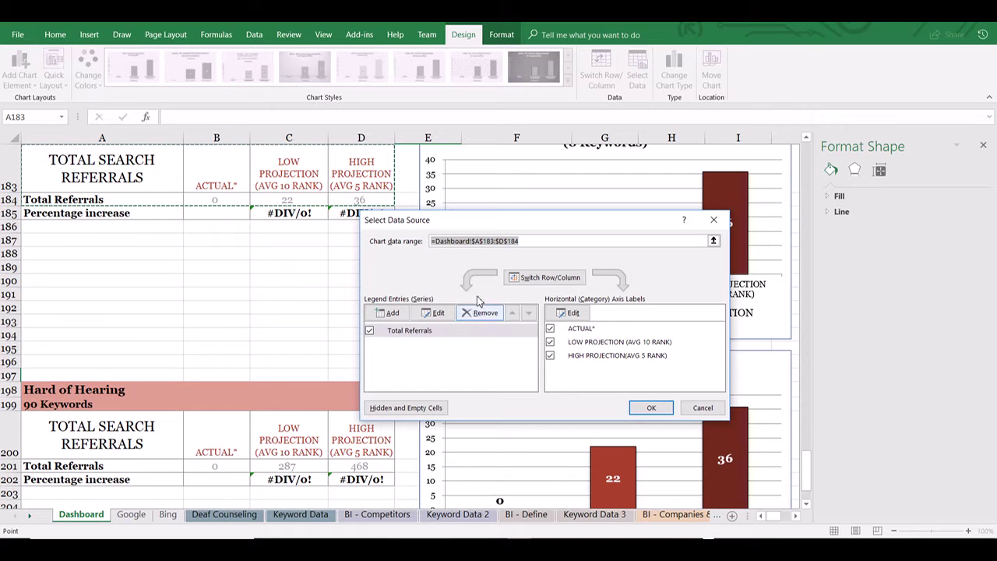
scroll(267, 272, up, 1)
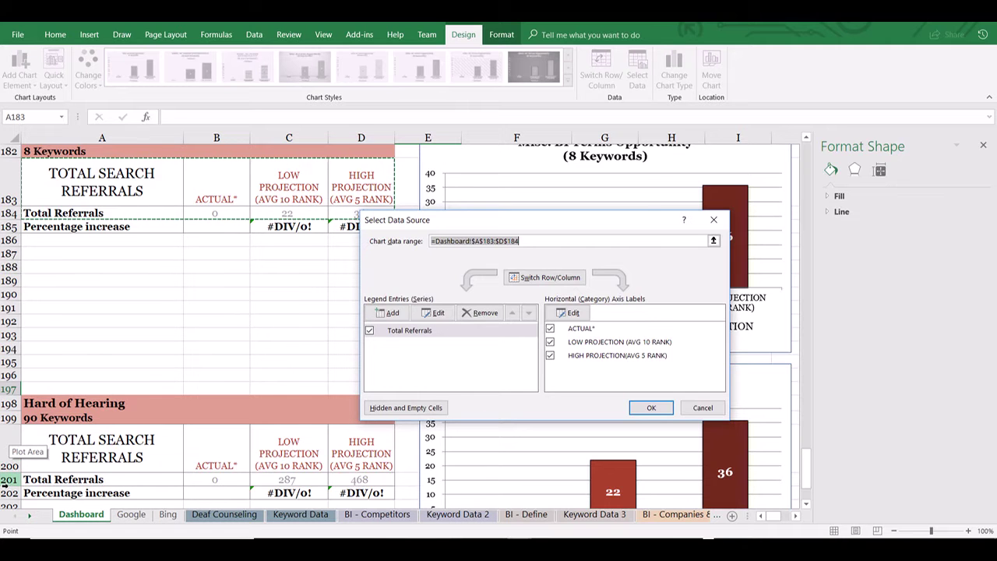
click(496, 241)
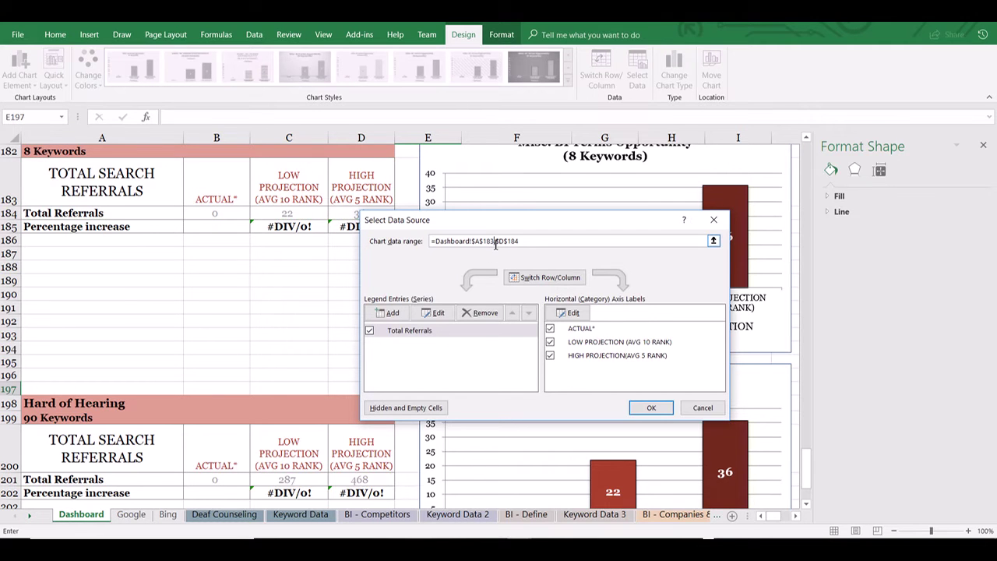
key(BackSpace)
key(BackSpace)
key(BackSpace)
text(200)
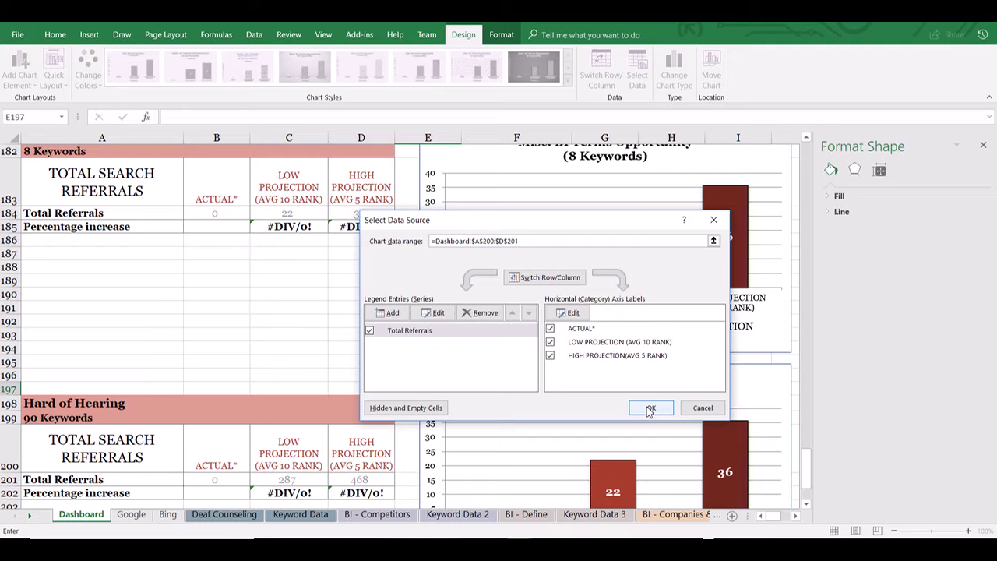
click(649, 409)
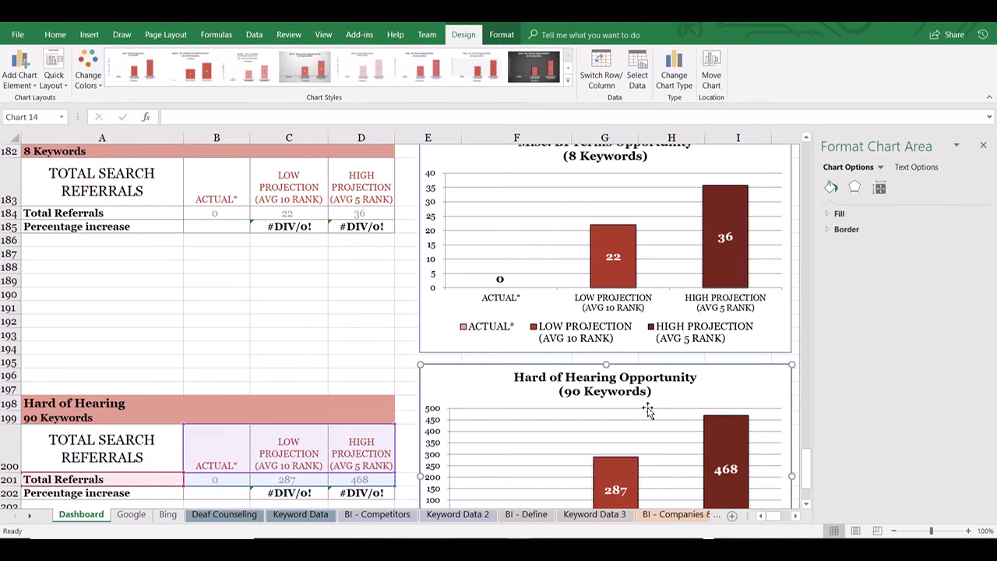
- Review the complete Hard of Hearing Opportunity chart against the referral figures in its summary block
scroll(649, 409, down, 1)
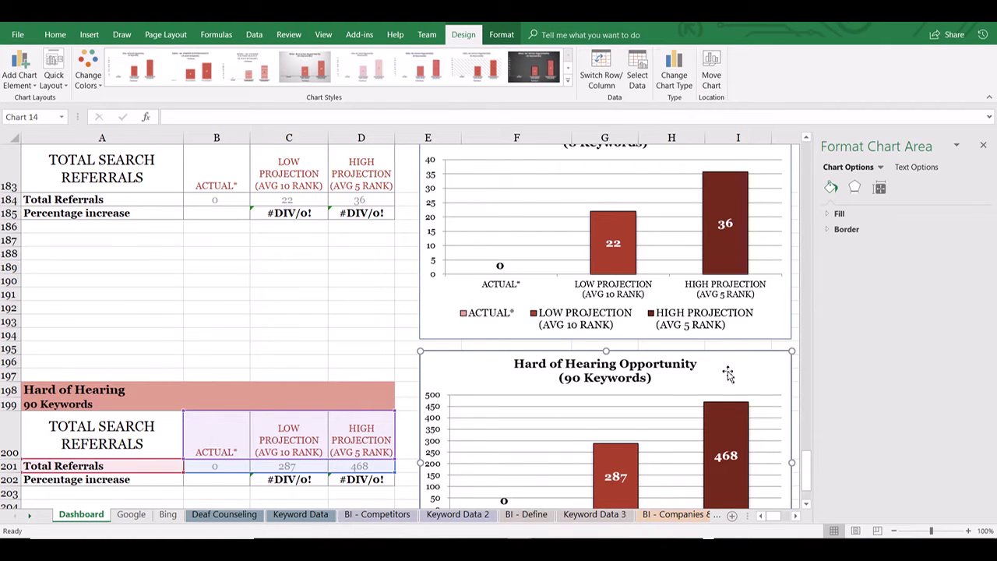
scroll(727, 375, down, 1)
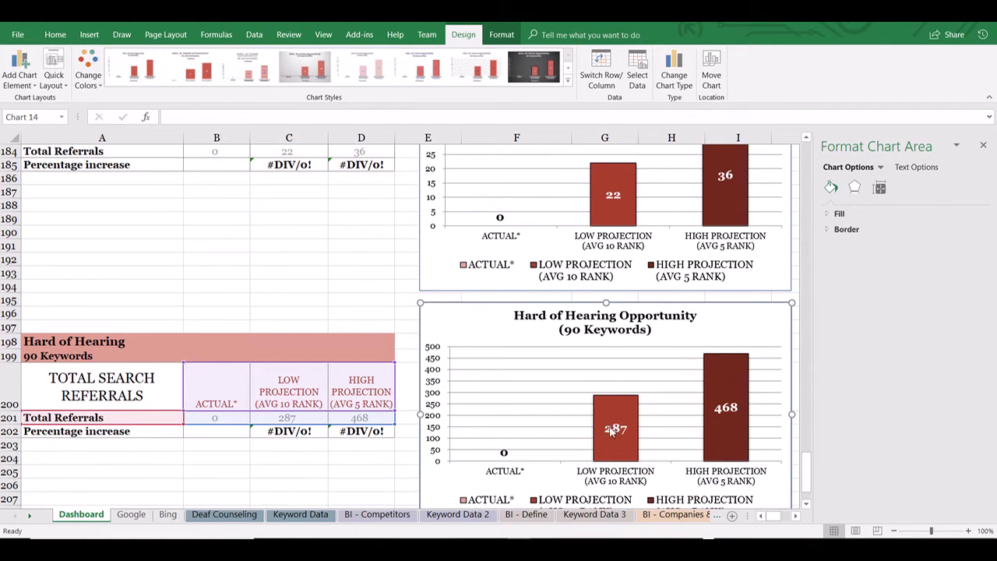
mouse_move(621, 440)
scroll(623, 441, down, 1)
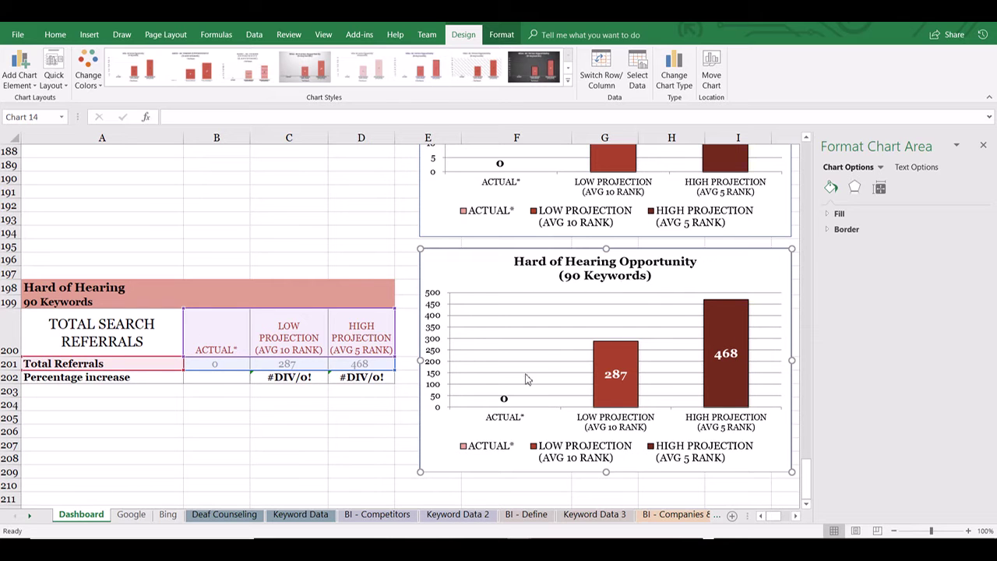
- Examine the keyword group pie chart near the start of the Dashboard, beyond the Deaf Counseling Terms Opportunity chart
scroll(498, 300, up, 20)
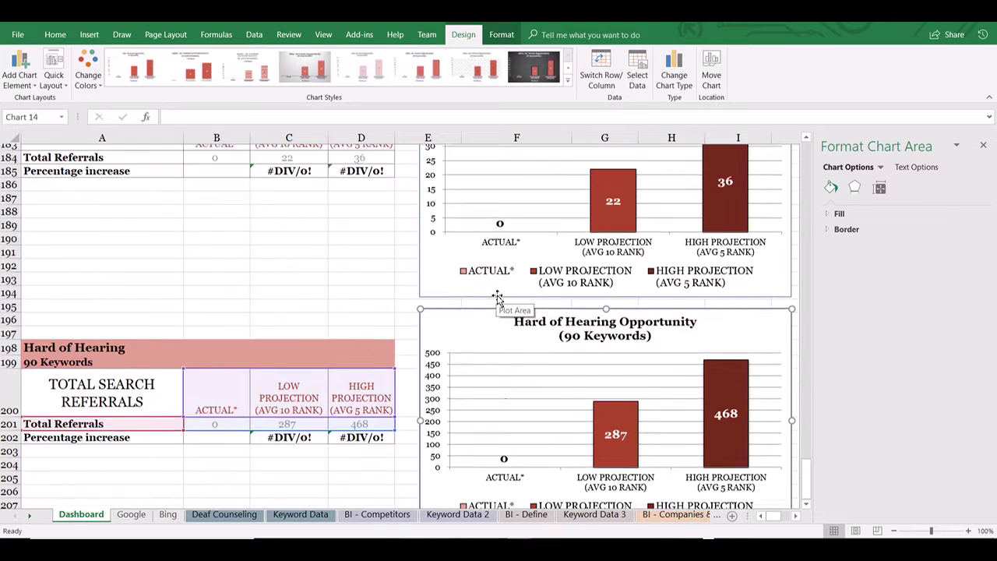
scroll(497, 298, up, 16)
scroll(497, 298, down, 2)
scroll(497, 298, up, 2)
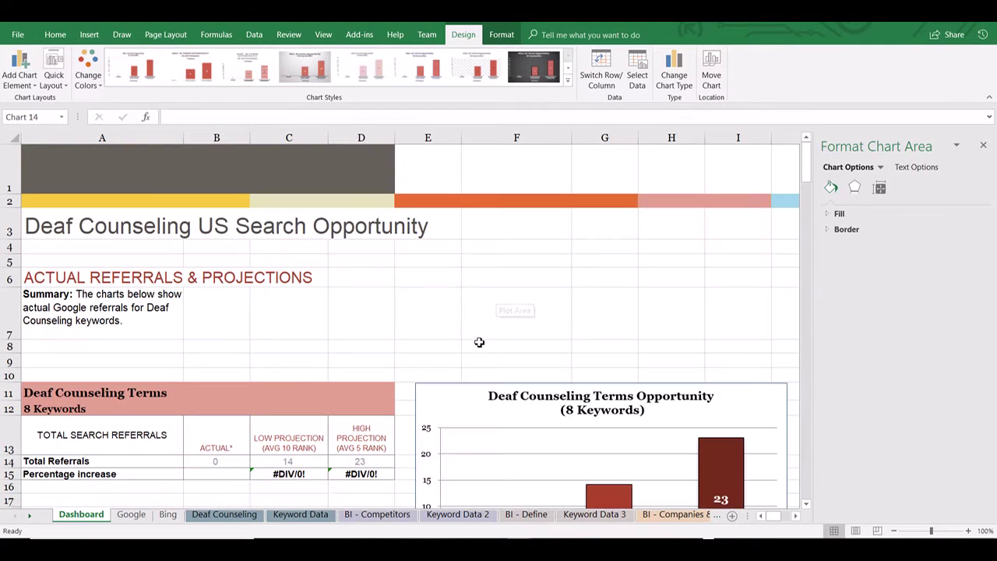
click(479, 345)
key(Right)
key(Right)
key(Right)
key(Right)
key(Right)
key(Right)
key(Right)
key(Right)
key(Right)
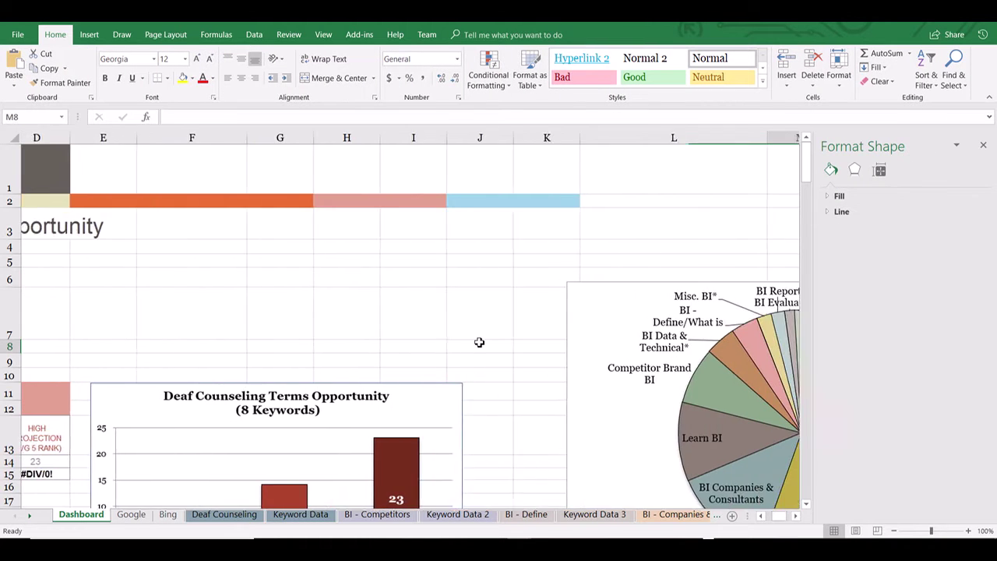
scroll(510, 416, down, 1)
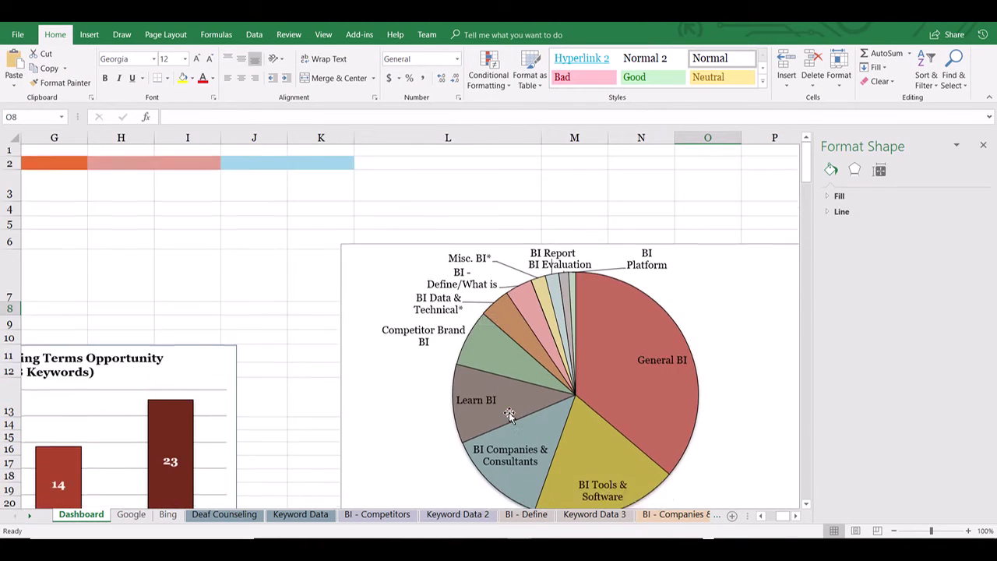
scroll(511, 338, down, 2)
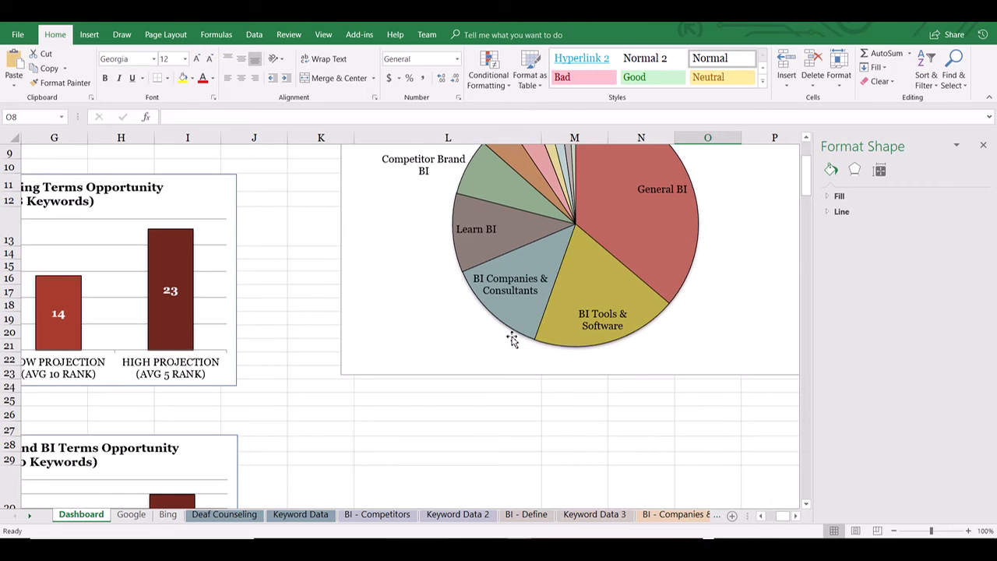
scroll(547, 316, up, 2)
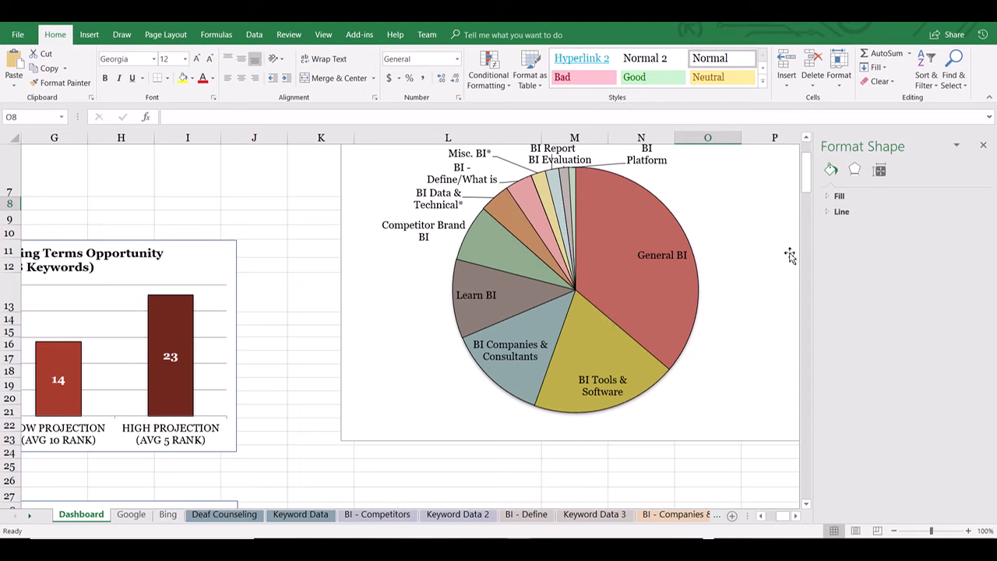
click(760, 256)
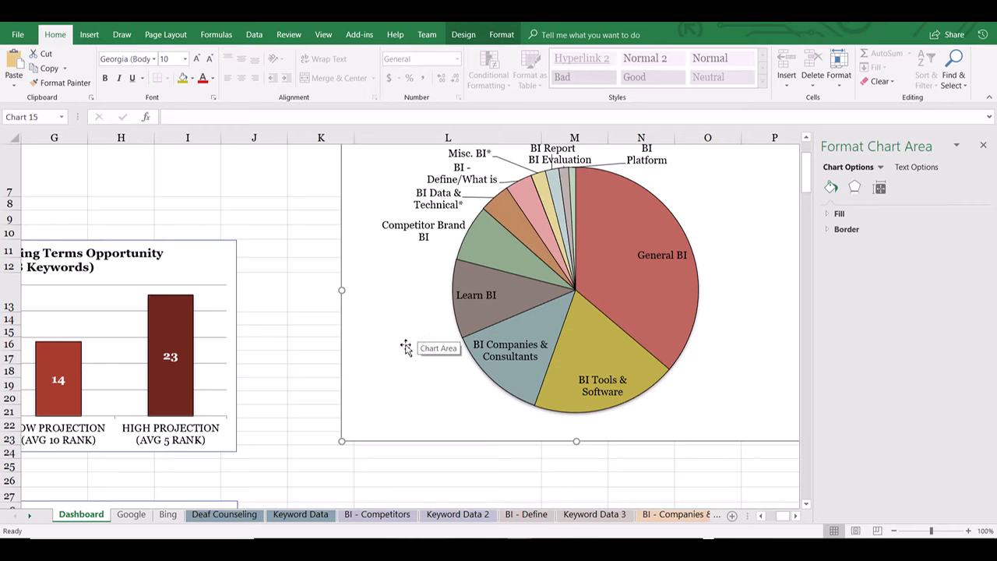
- Review the Dashboard's summary blocks from Deaf Counseling Terms through the Hard of Hearing heading in A198
click(215, 173)
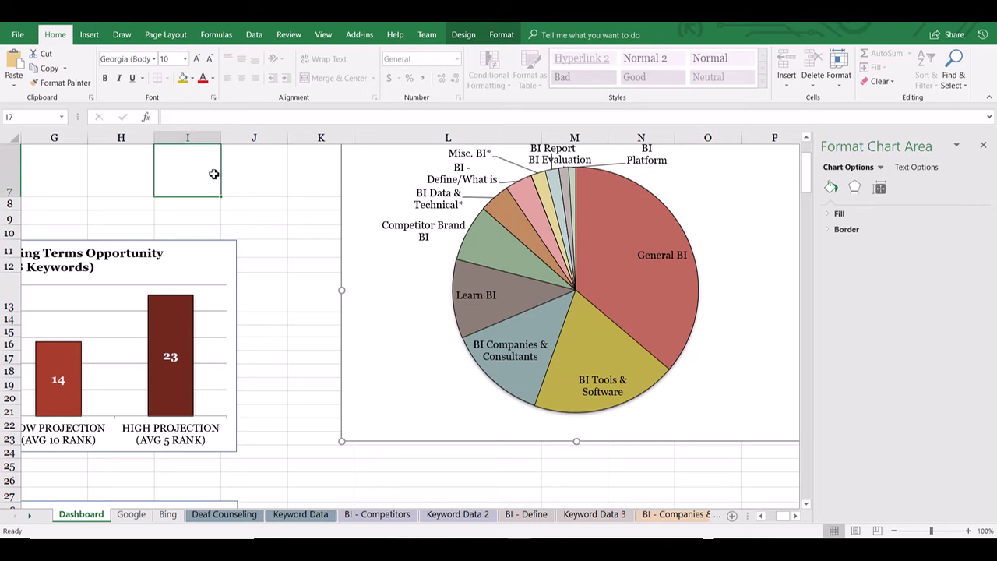
key(Home)
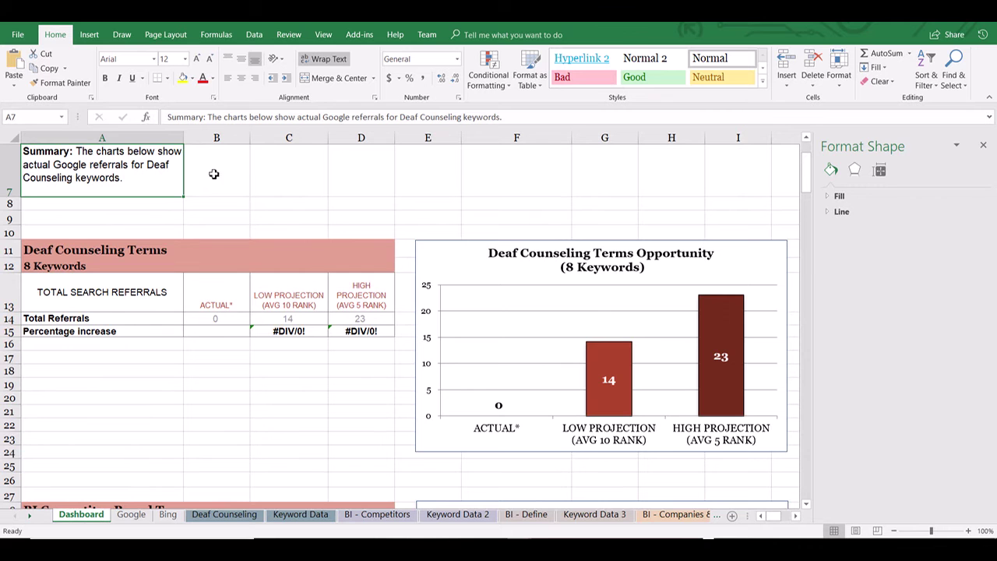
click(156, 266)
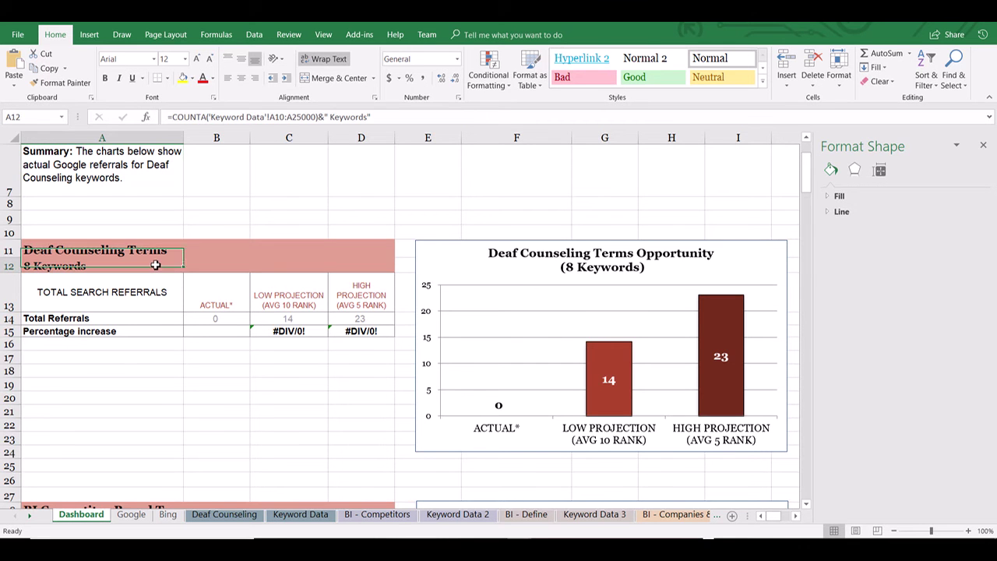
scroll(156, 265, down, 20)
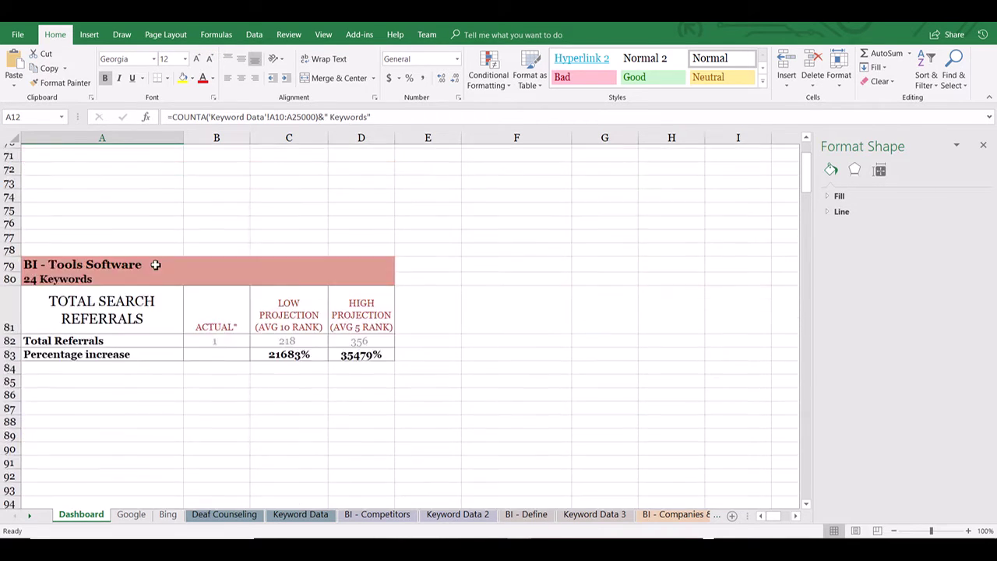
scroll(156, 265, down, 20)
scroll(156, 266, up, 20)
scroll(156, 265, up, 3)
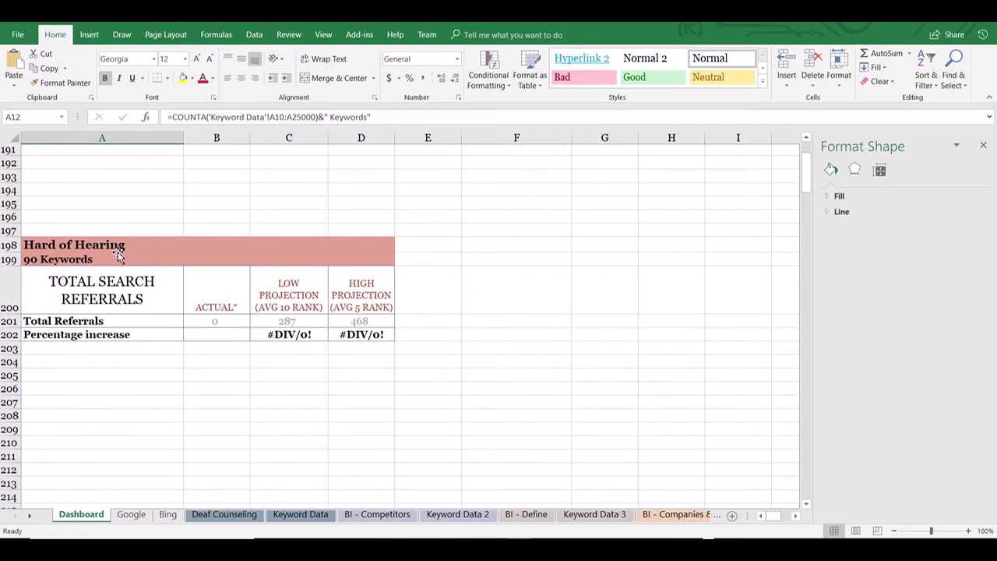
click(121, 257)
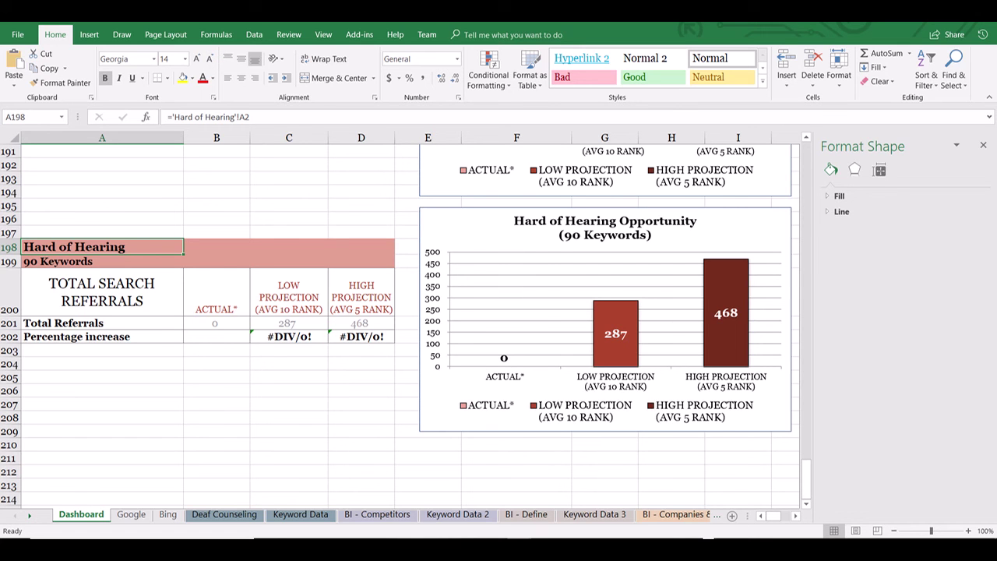
key(alt+Tab)
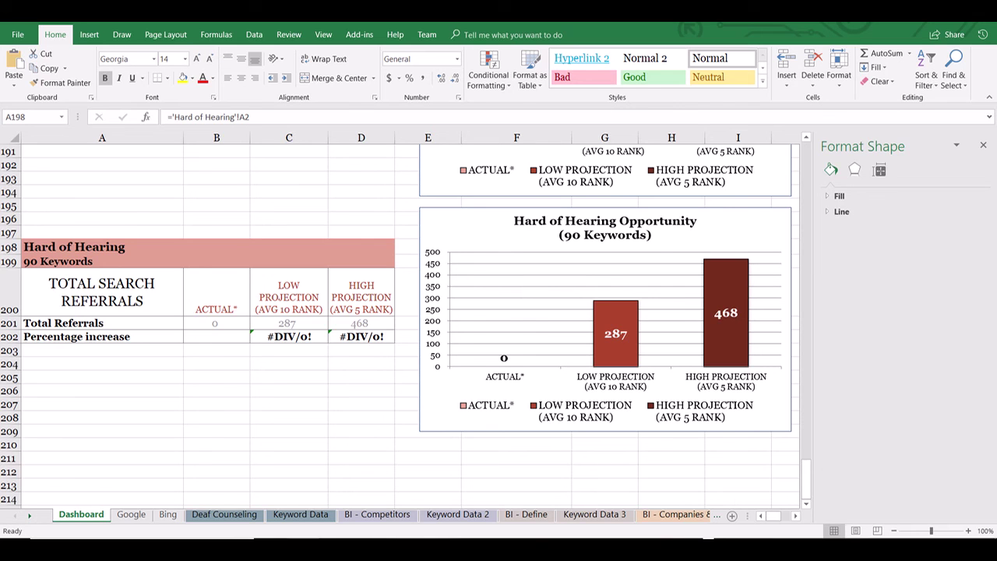